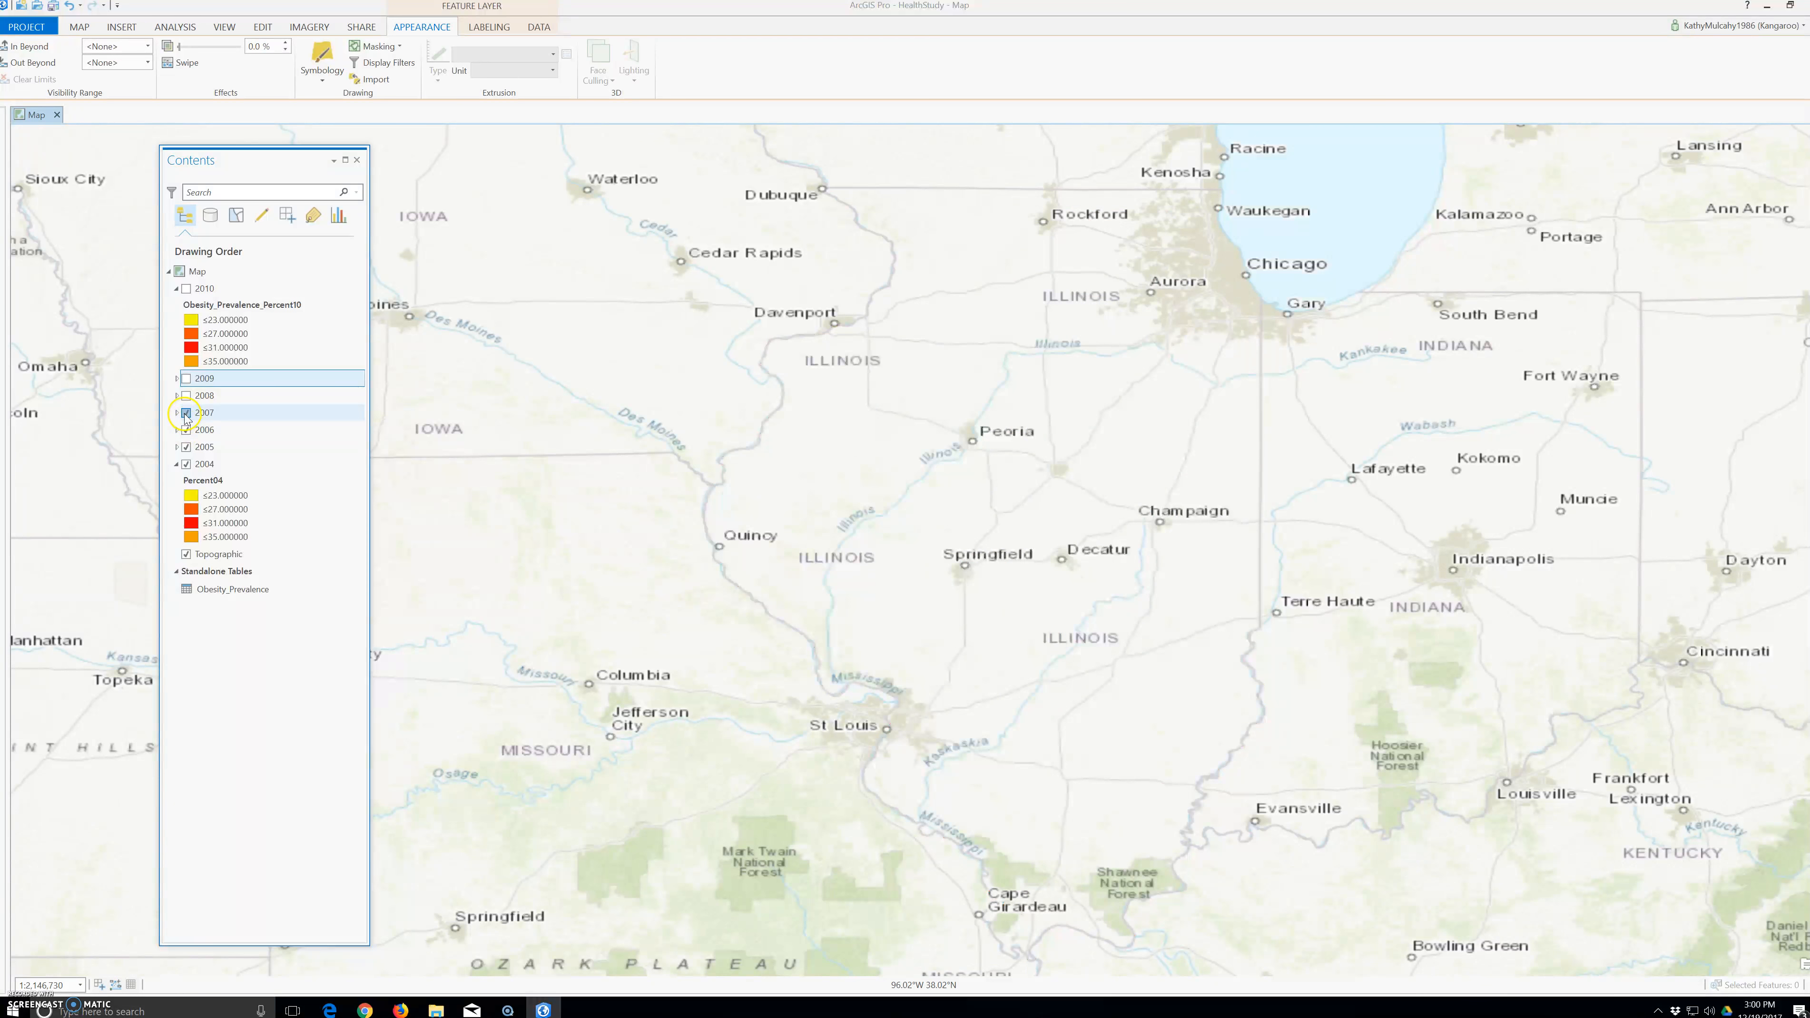
# - Turn on the 2008, 2009 and 2010 obesity layers in the map
pyautogui.click(187, 396)
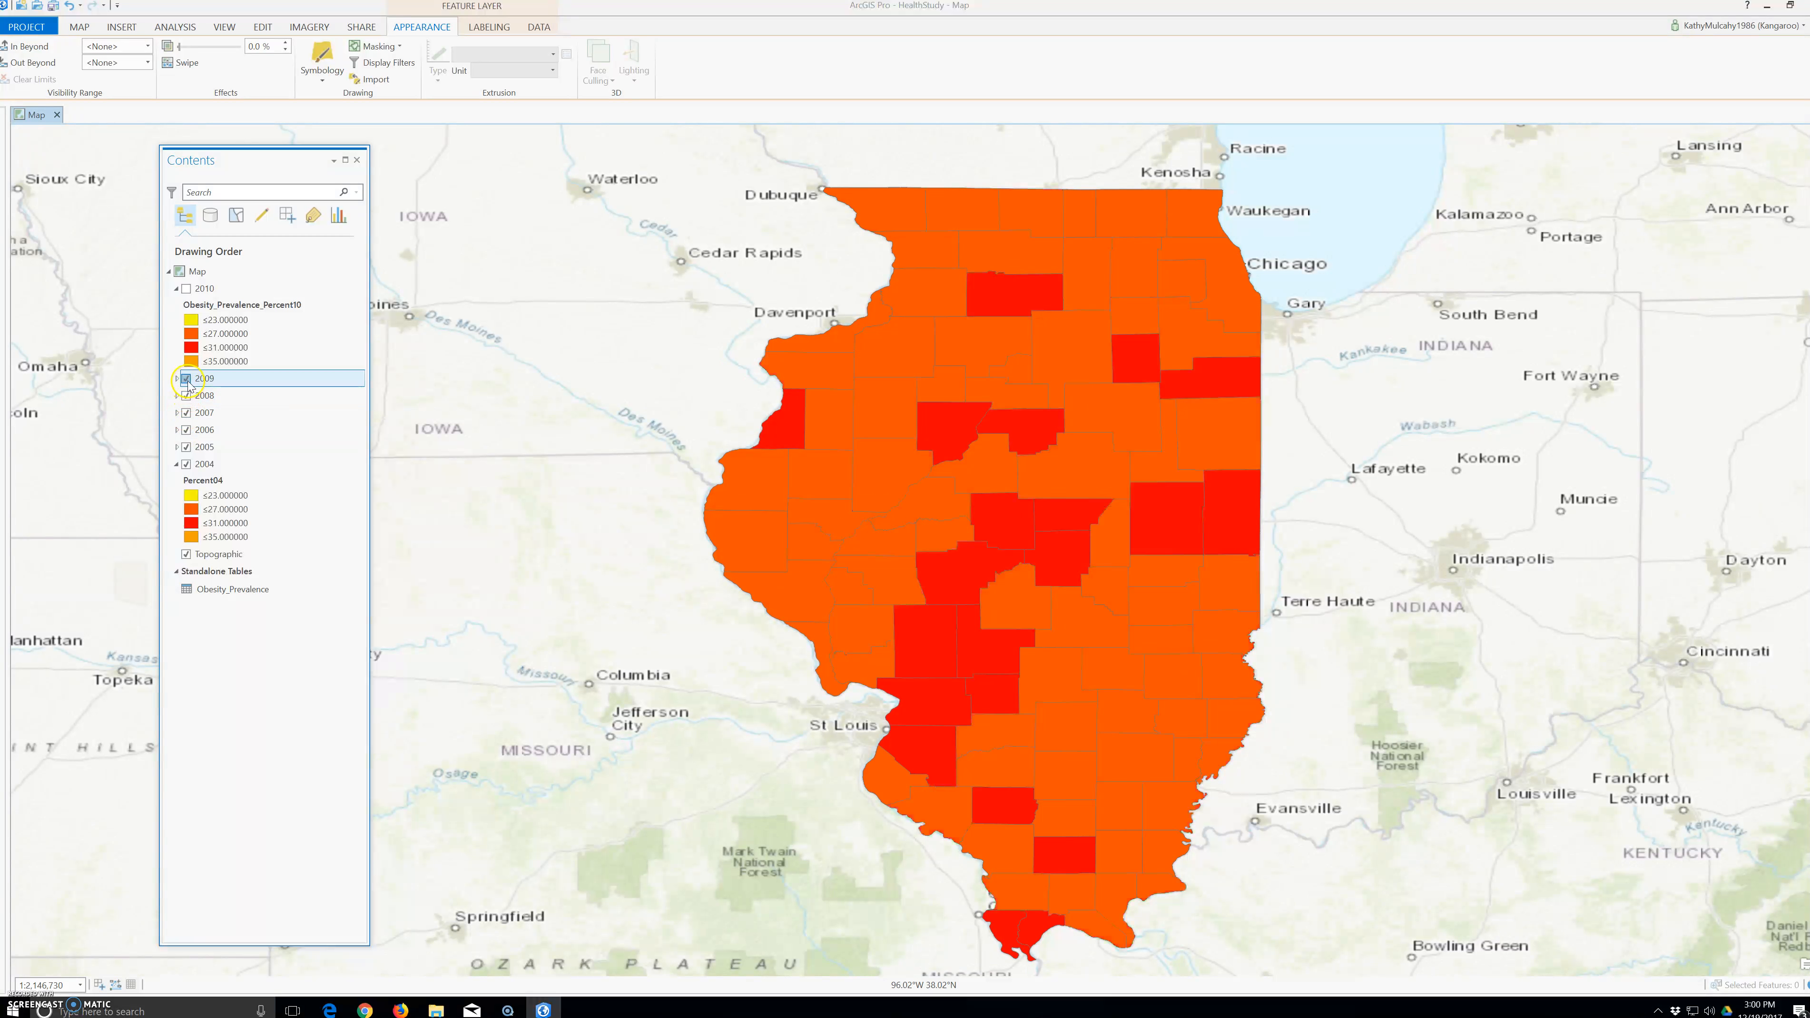
pyautogui.click(186, 379)
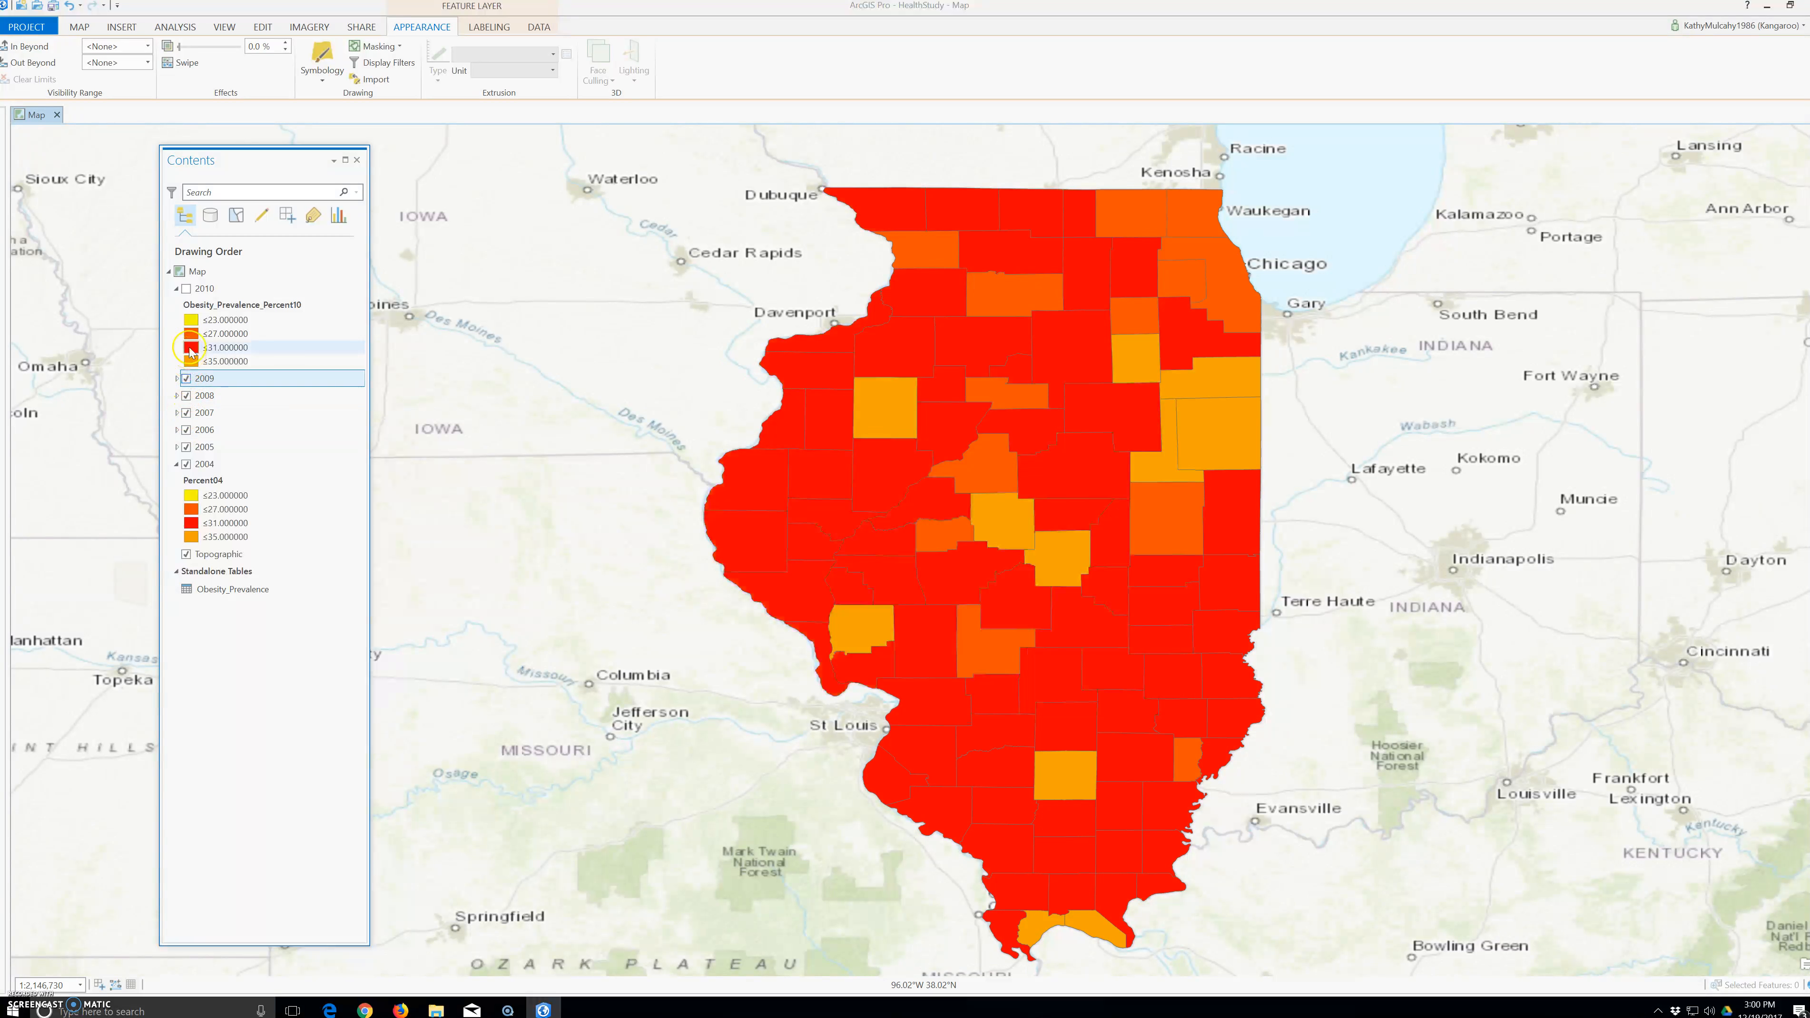
pyautogui.click(186, 288)
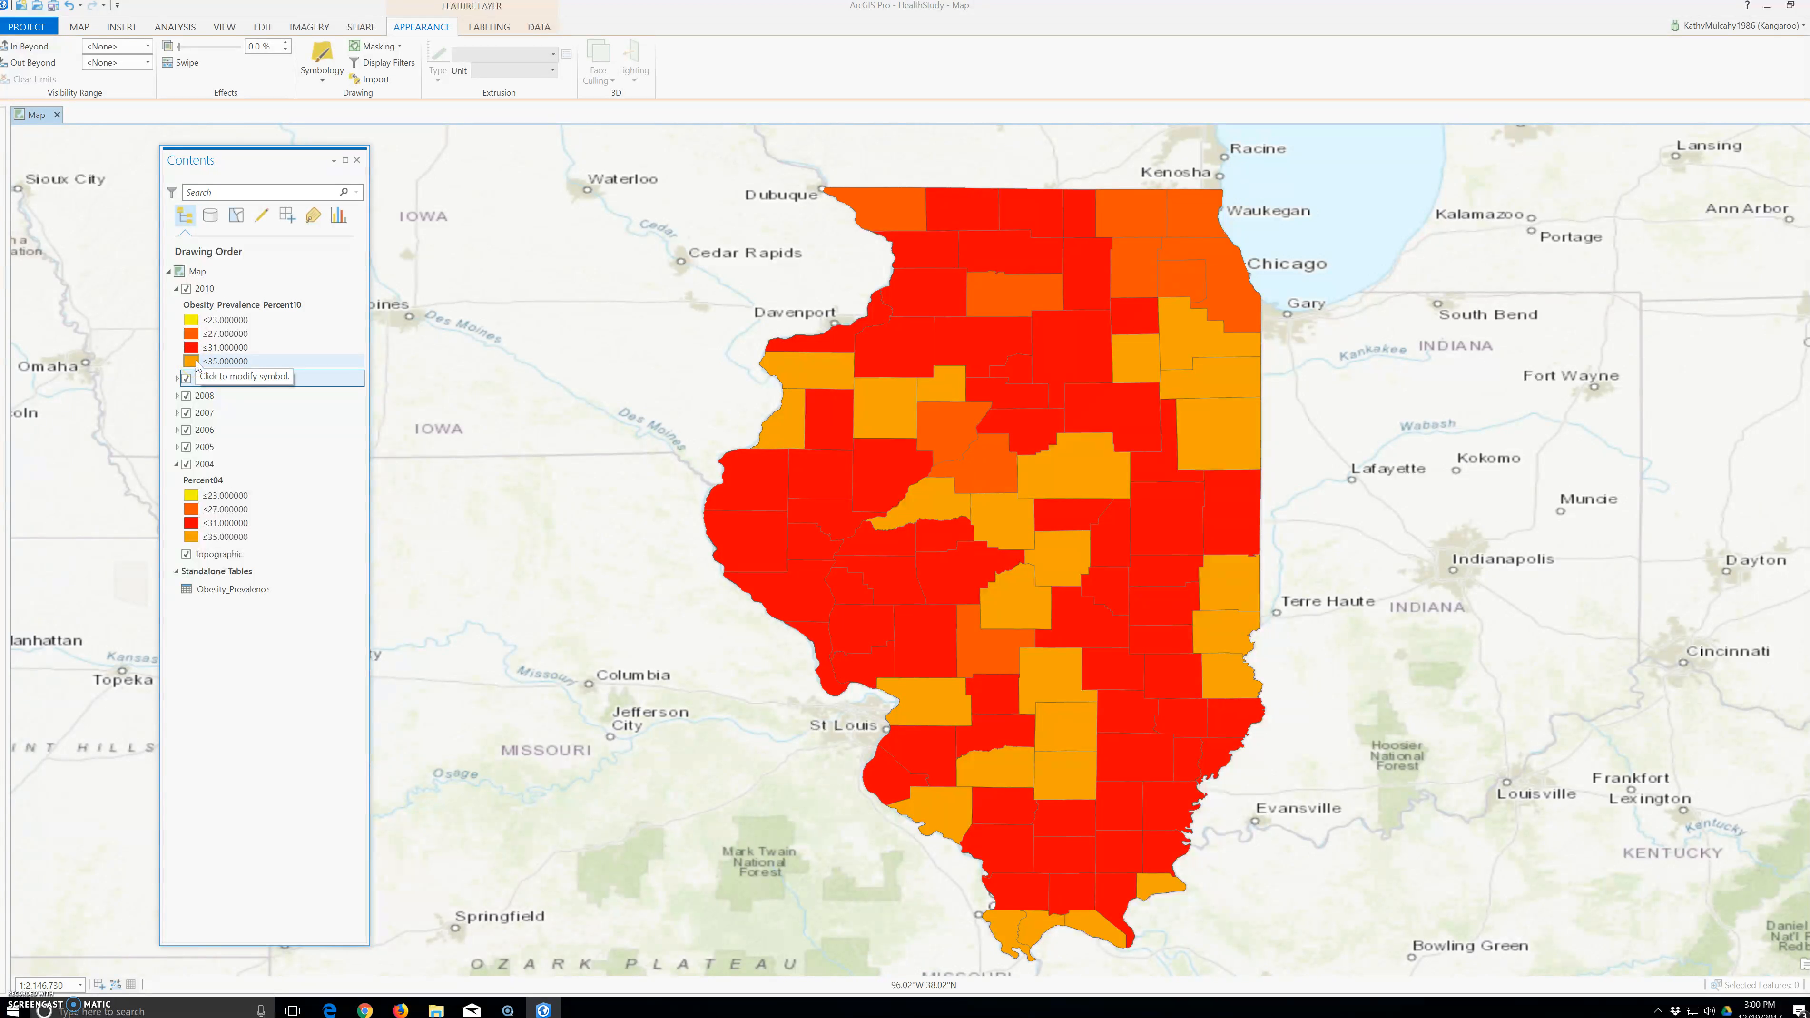
pyautogui.click(203, 380)
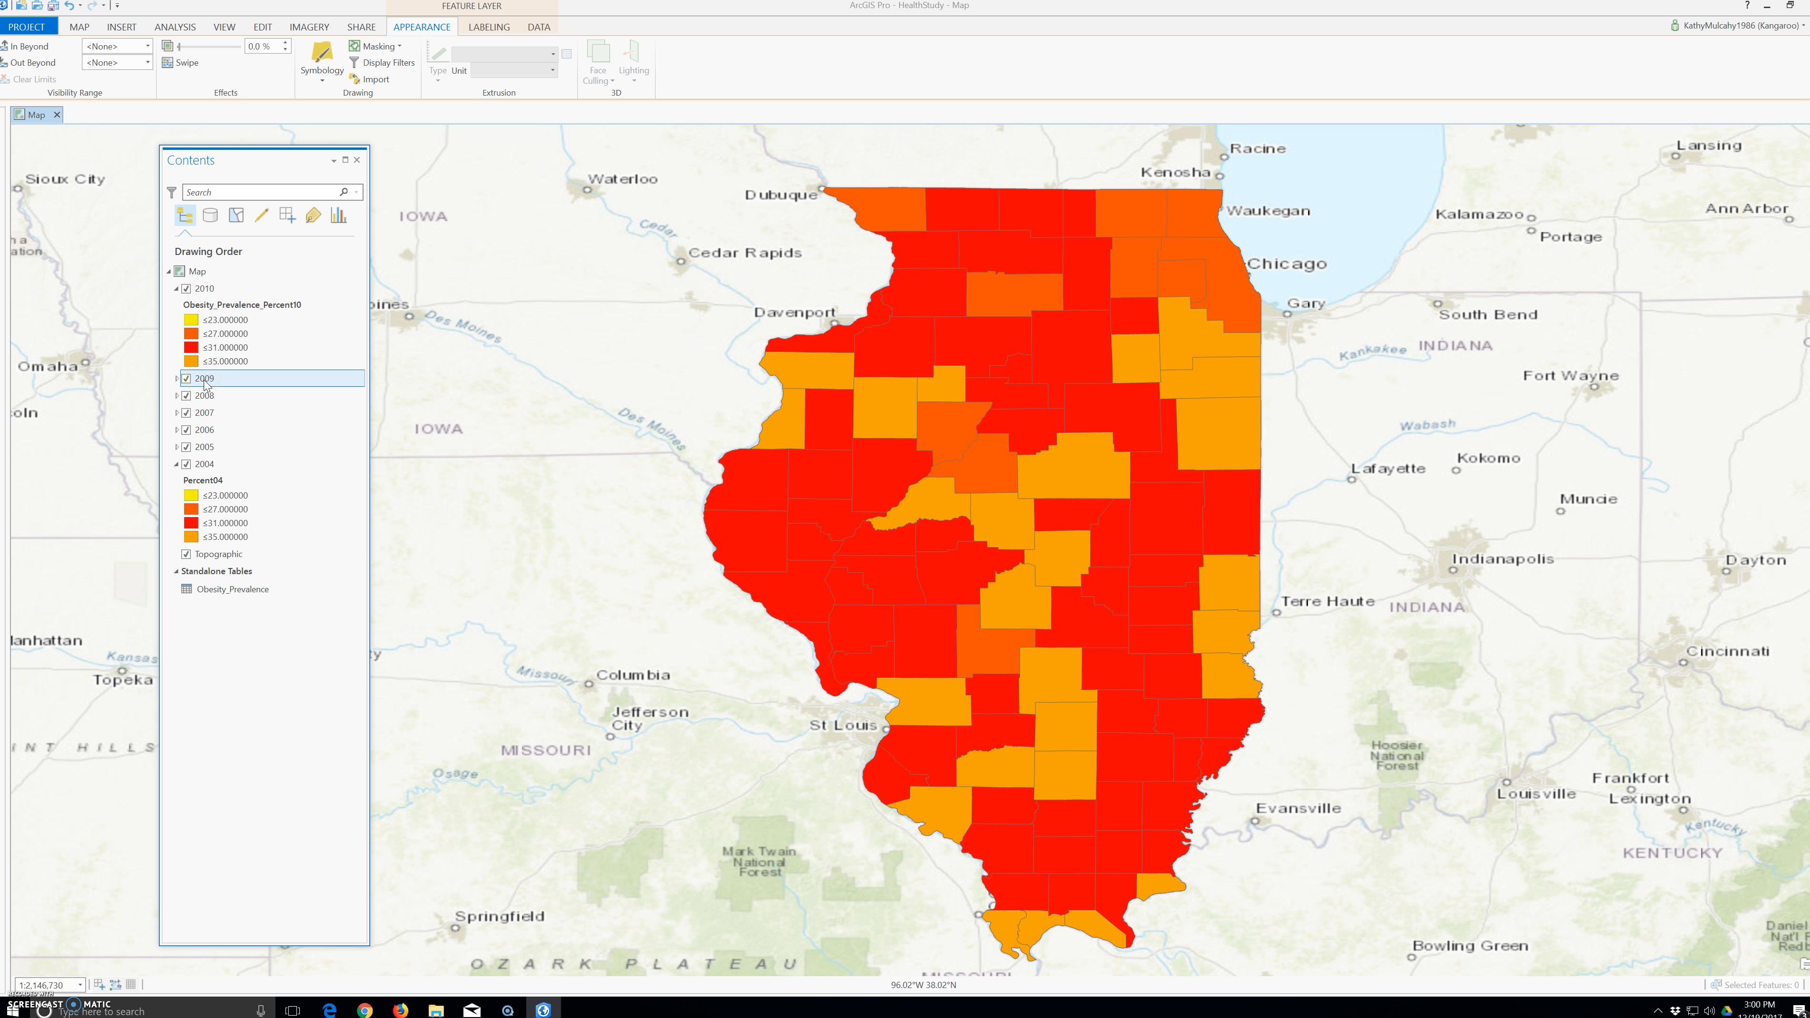
pyautogui.click(228, 459)
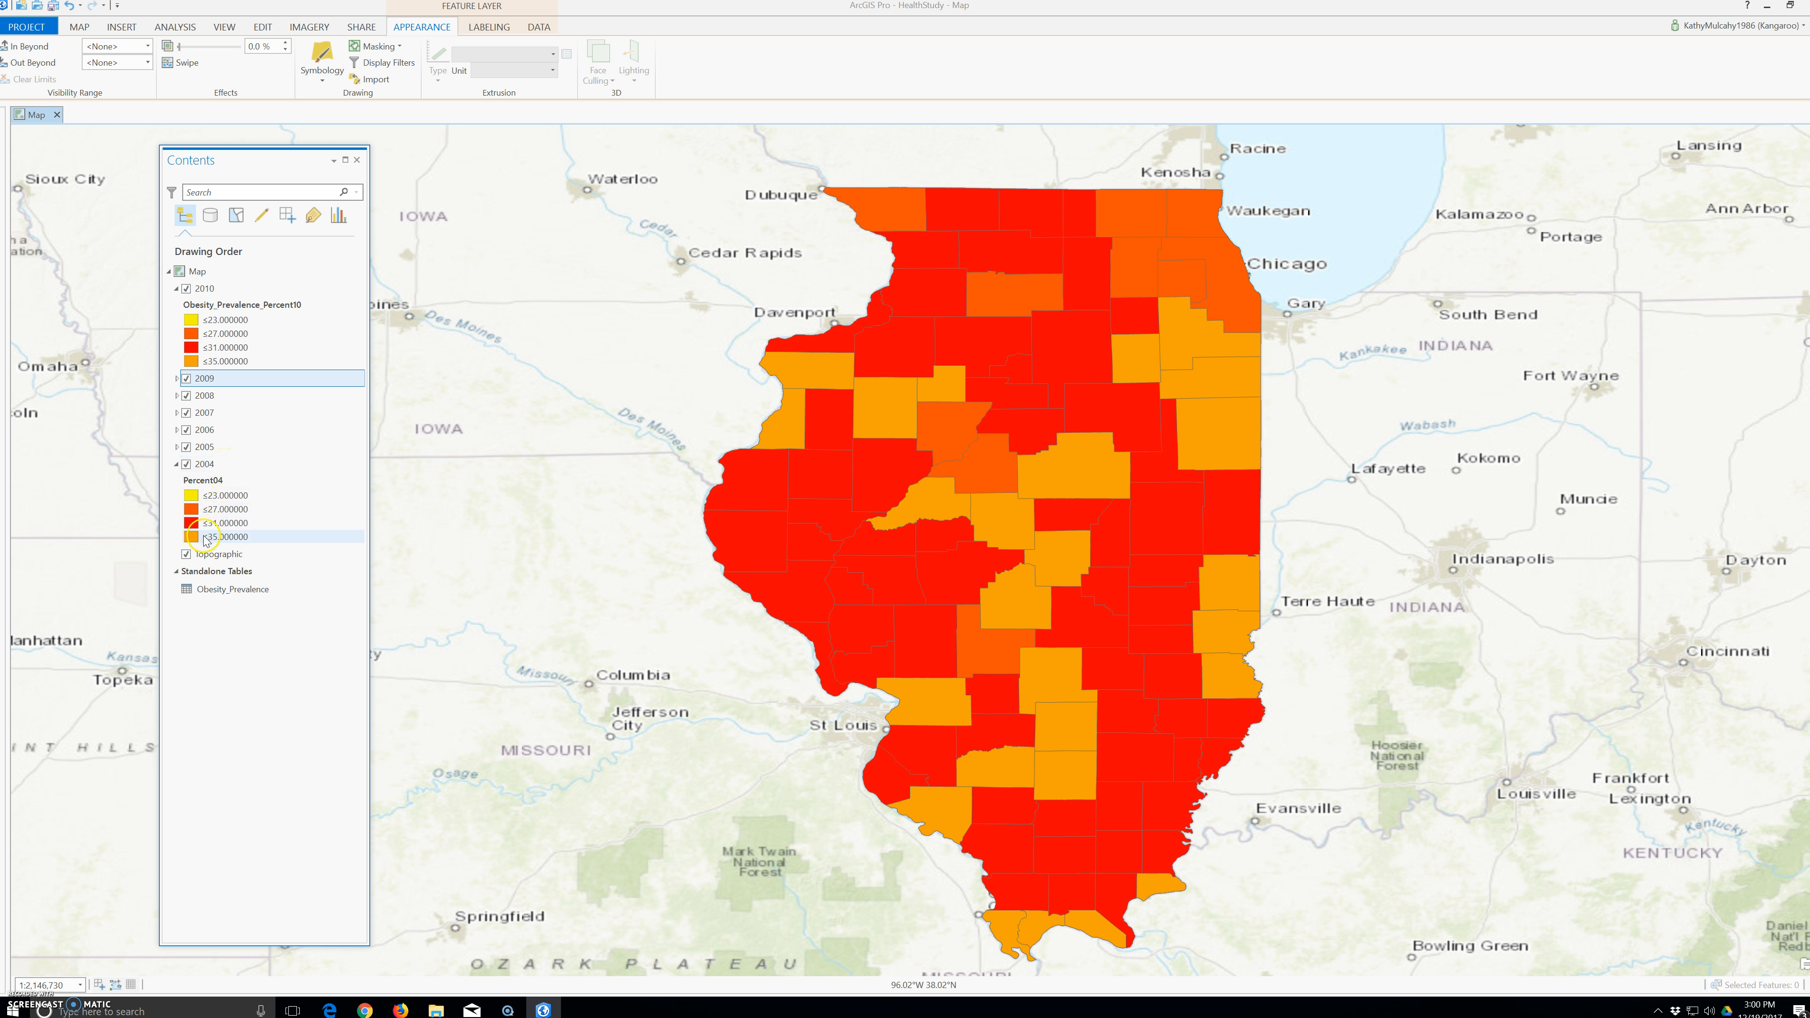
pyautogui.rightClick(207, 482)
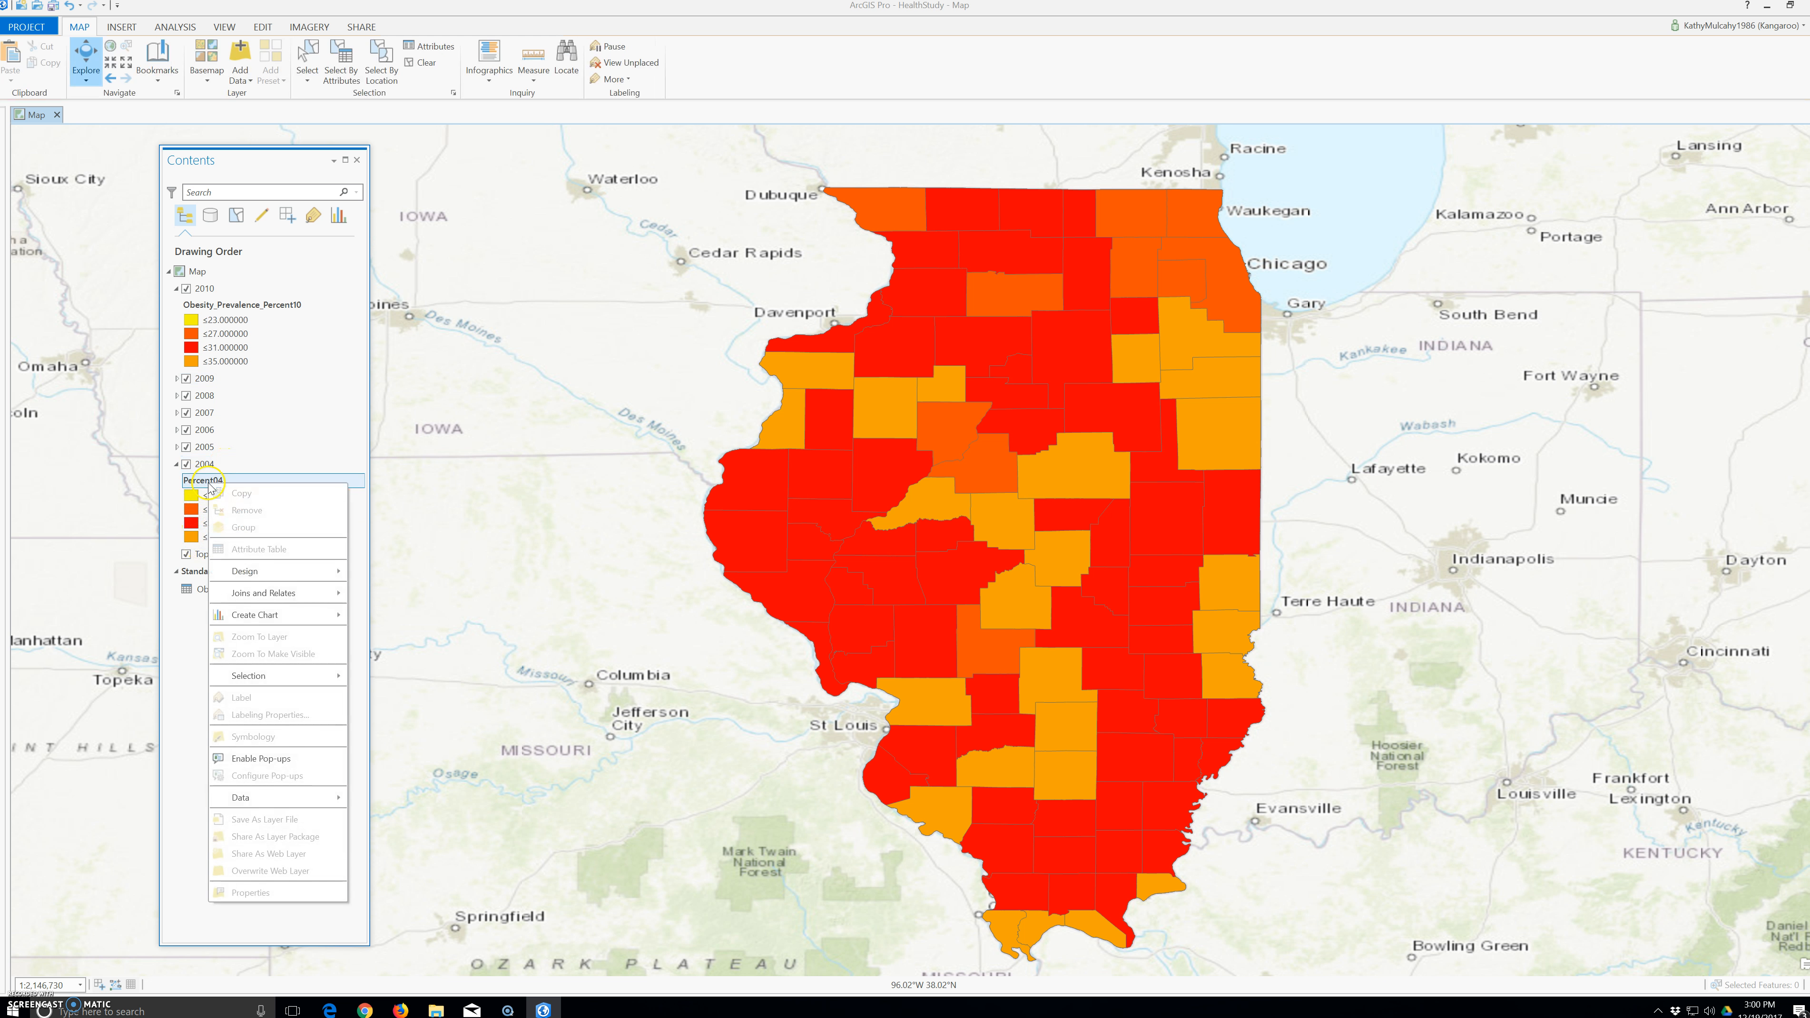
pyautogui.click(194, 483)
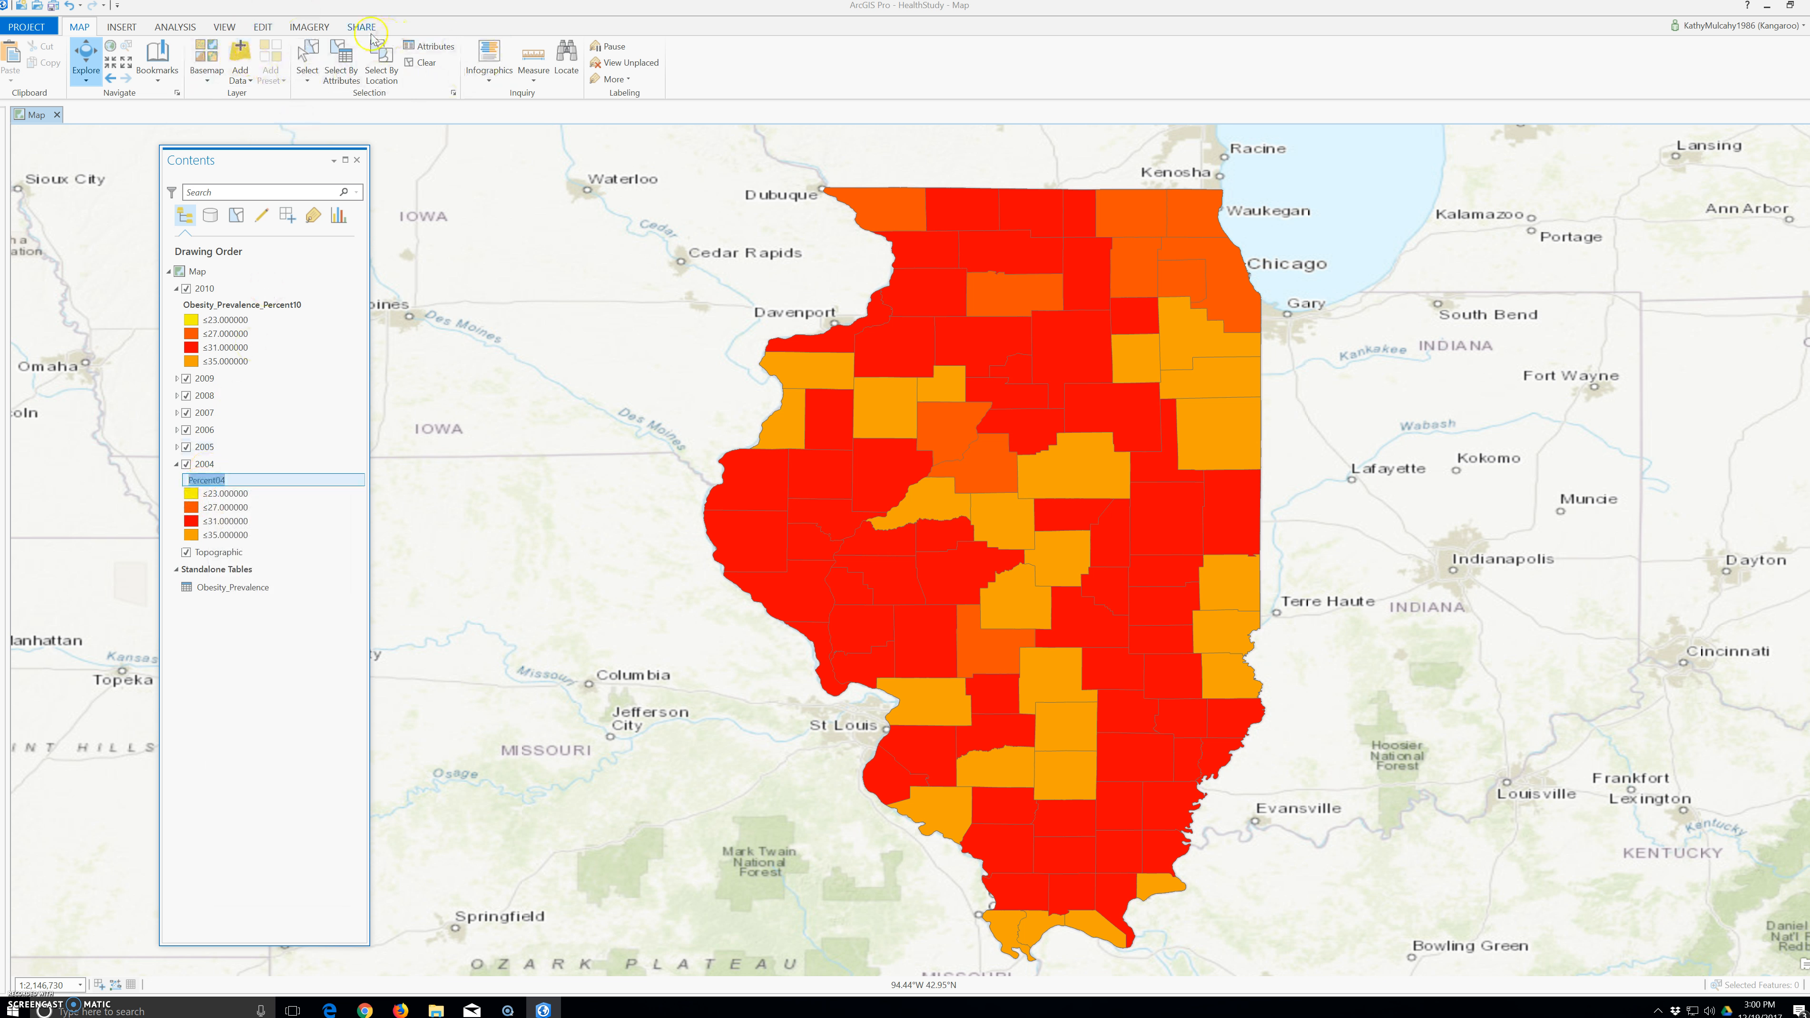
# - Inspect the 2004 layer's symbology, including the available color schemes and the symbol properties of its lowest class
pyautogui.click(210, 463)
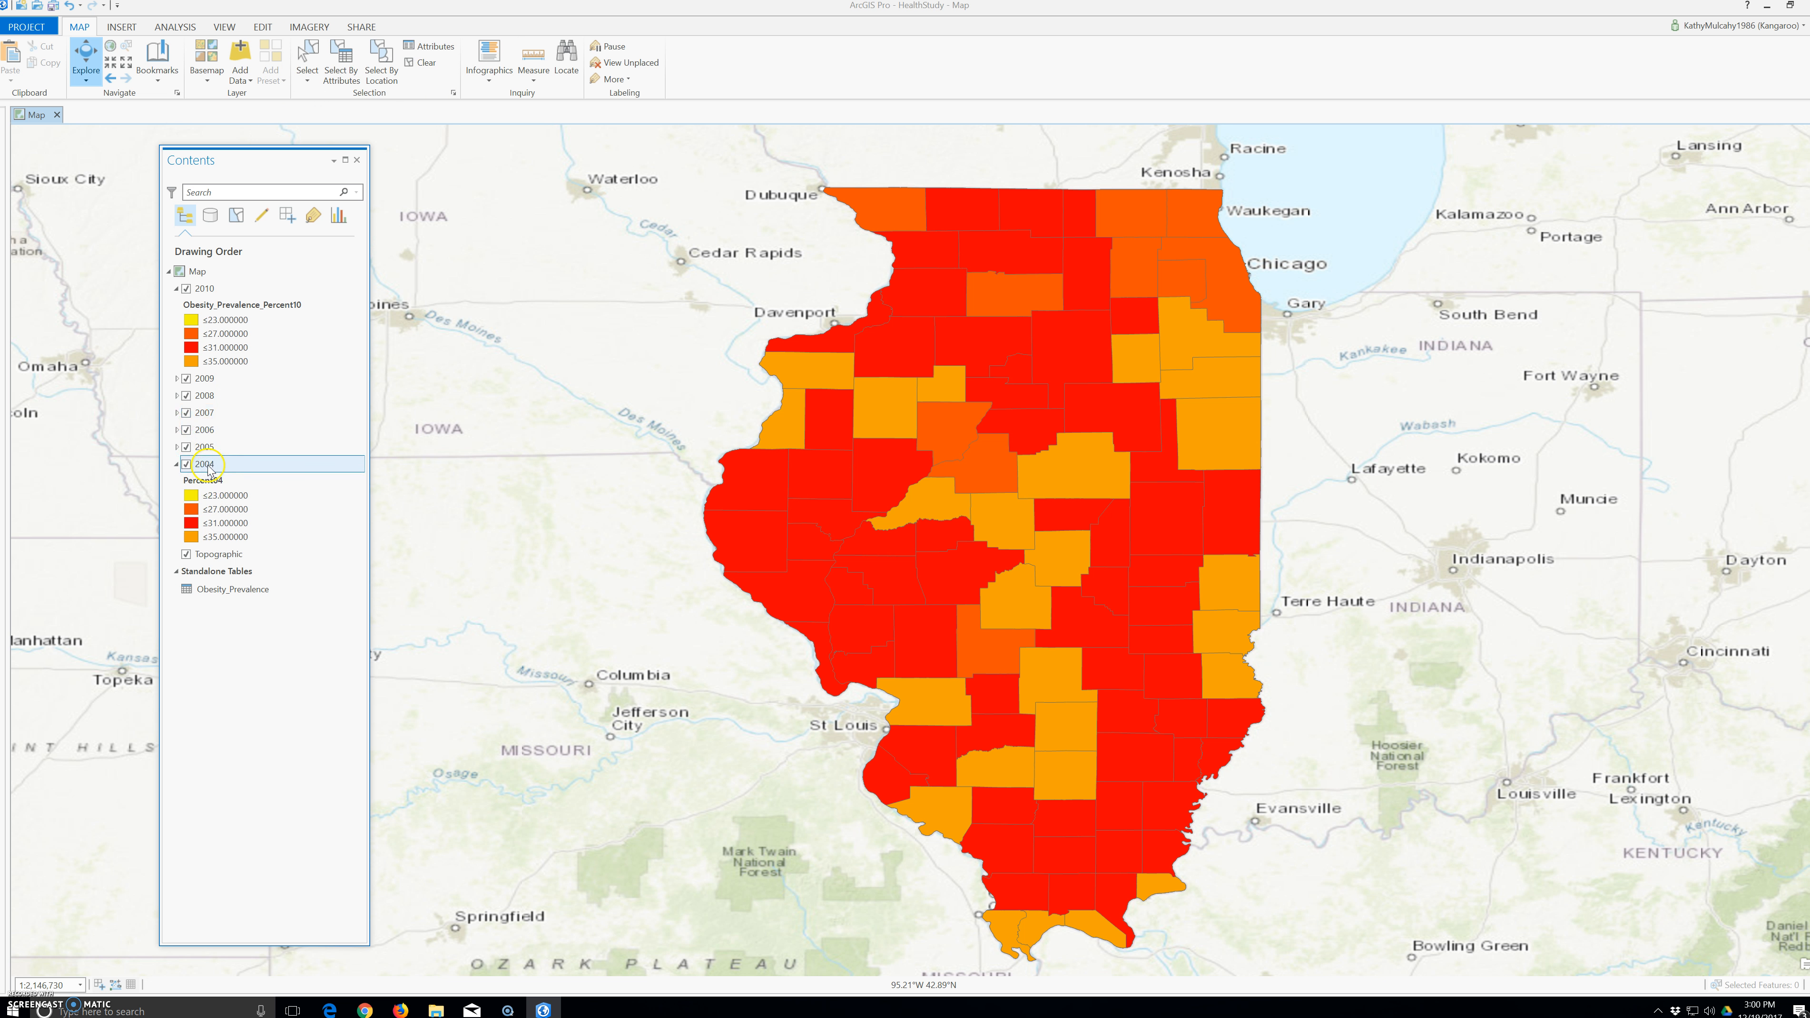
pyautogui.click(320, 57)
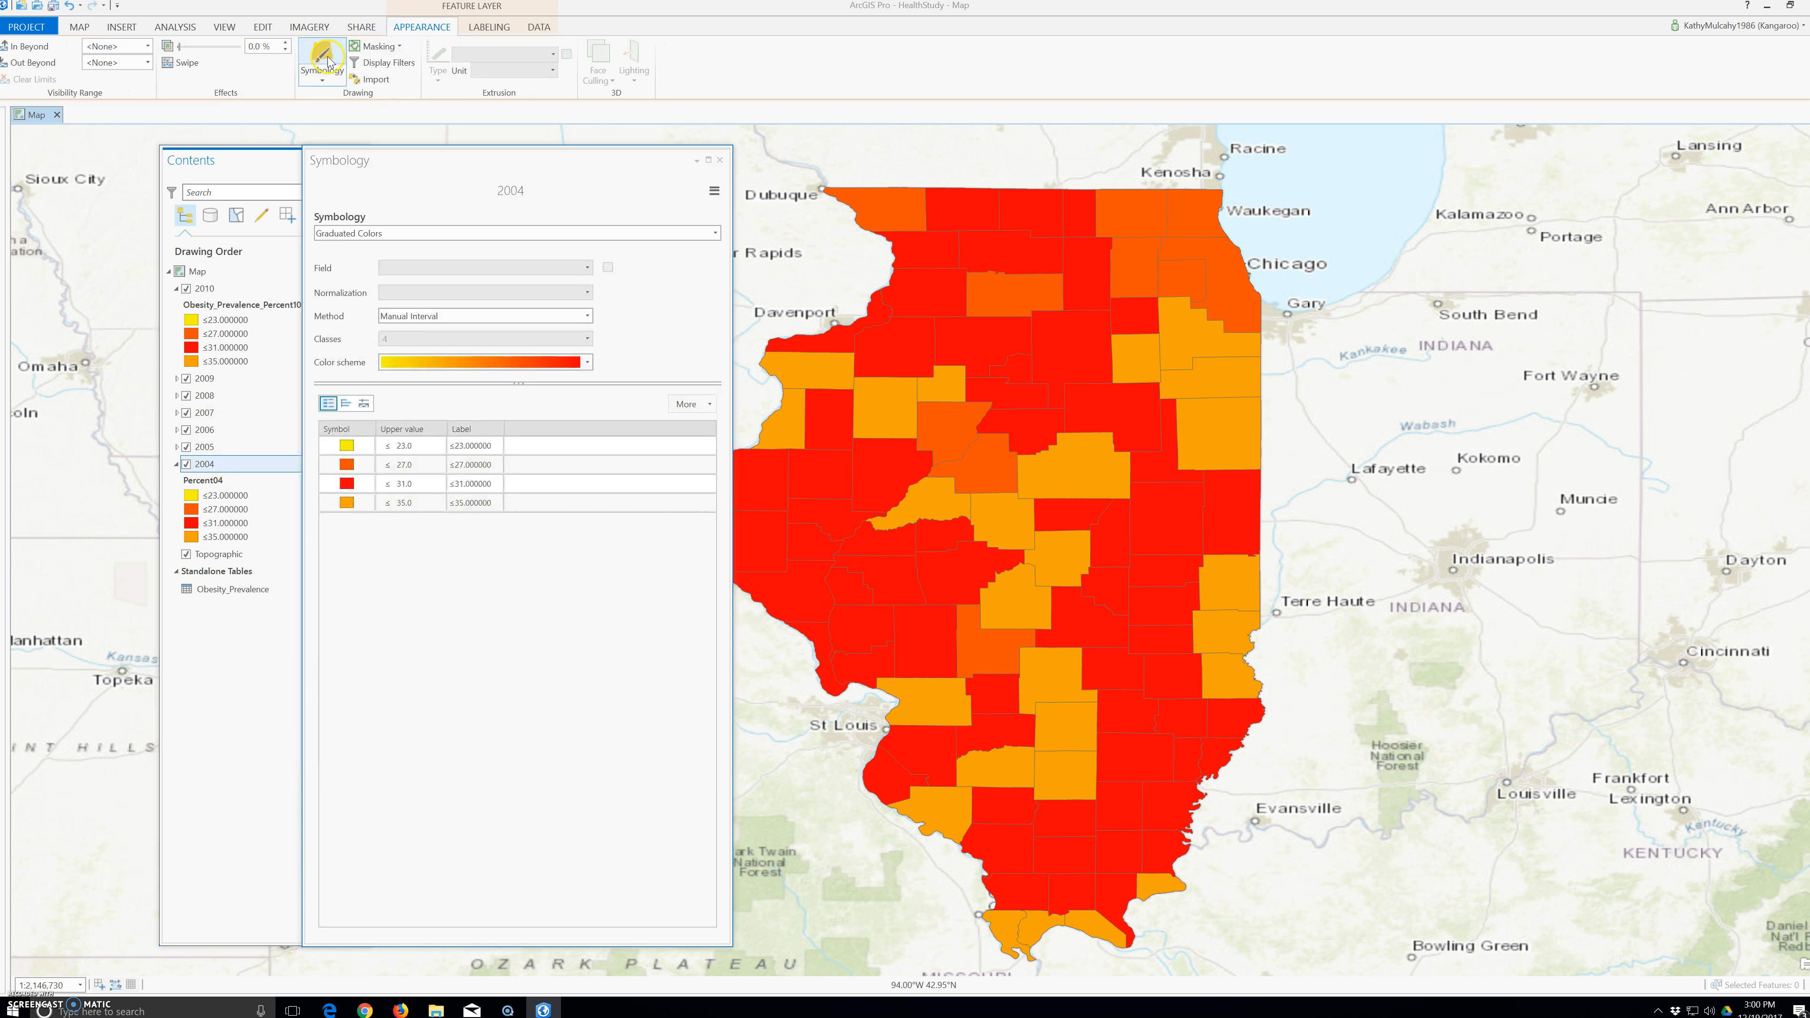
pyautogui.click(587, 363)
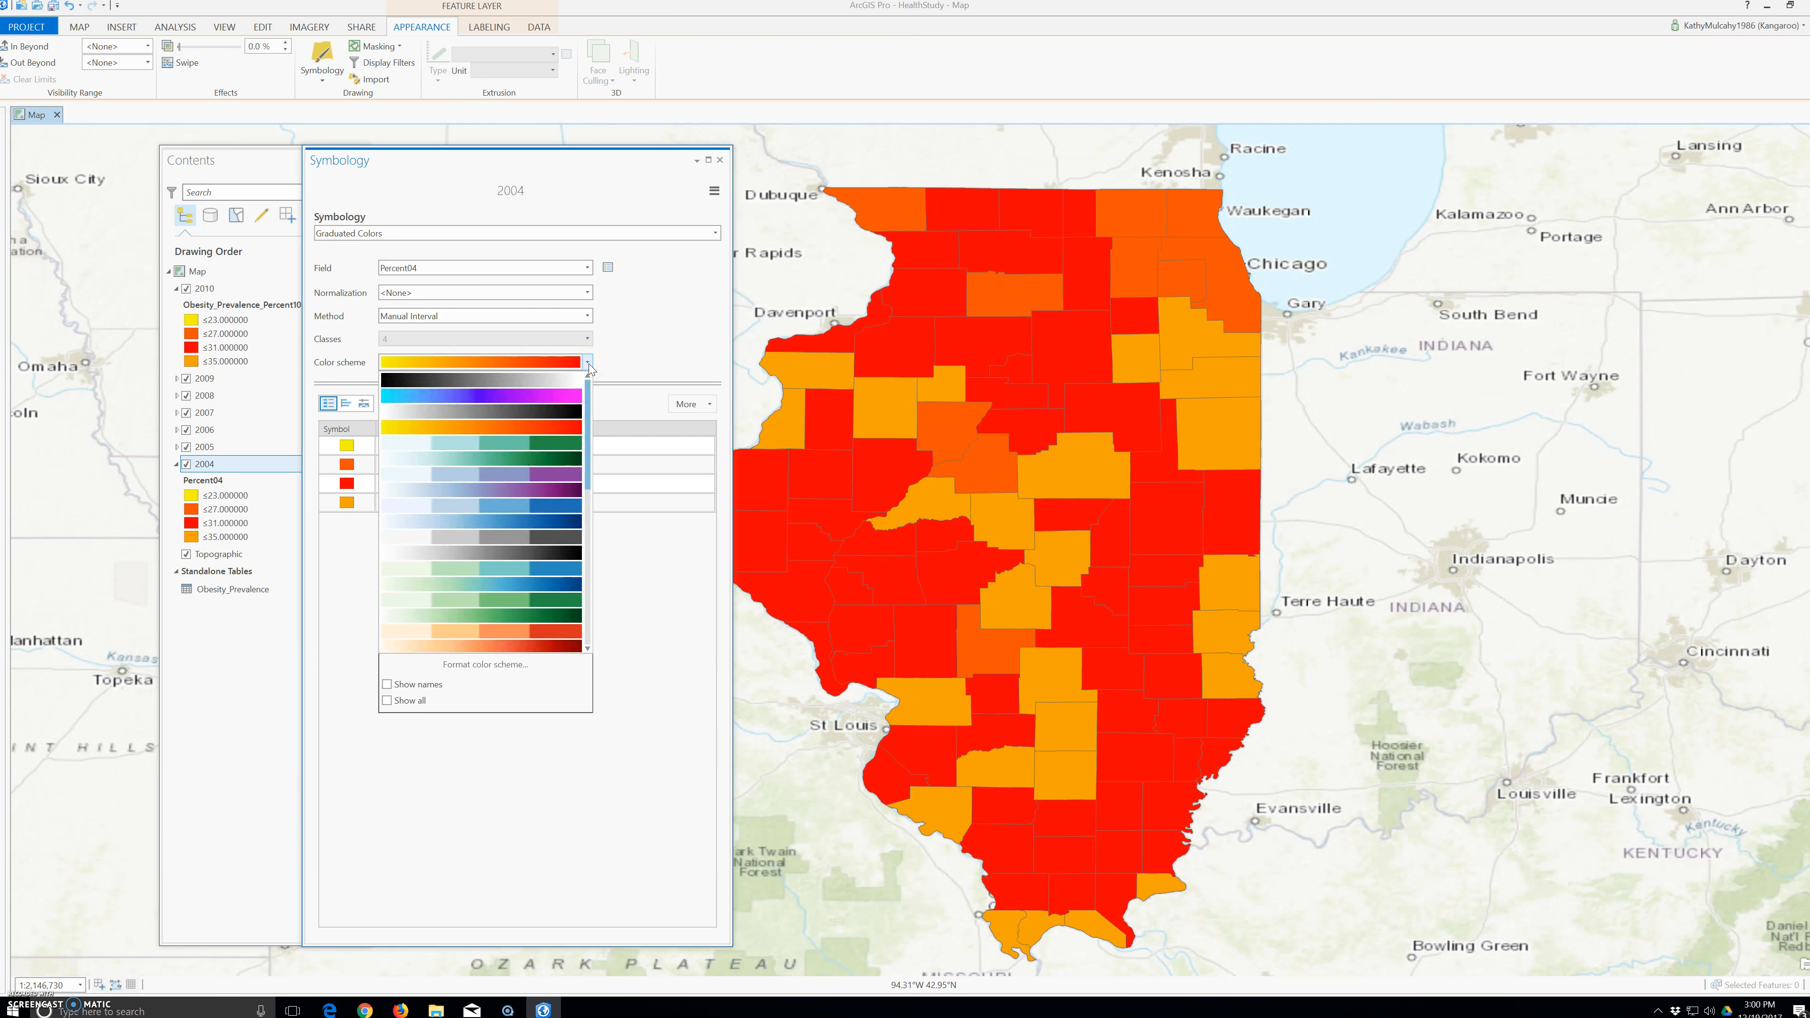
pyautogui.click(654, 587)
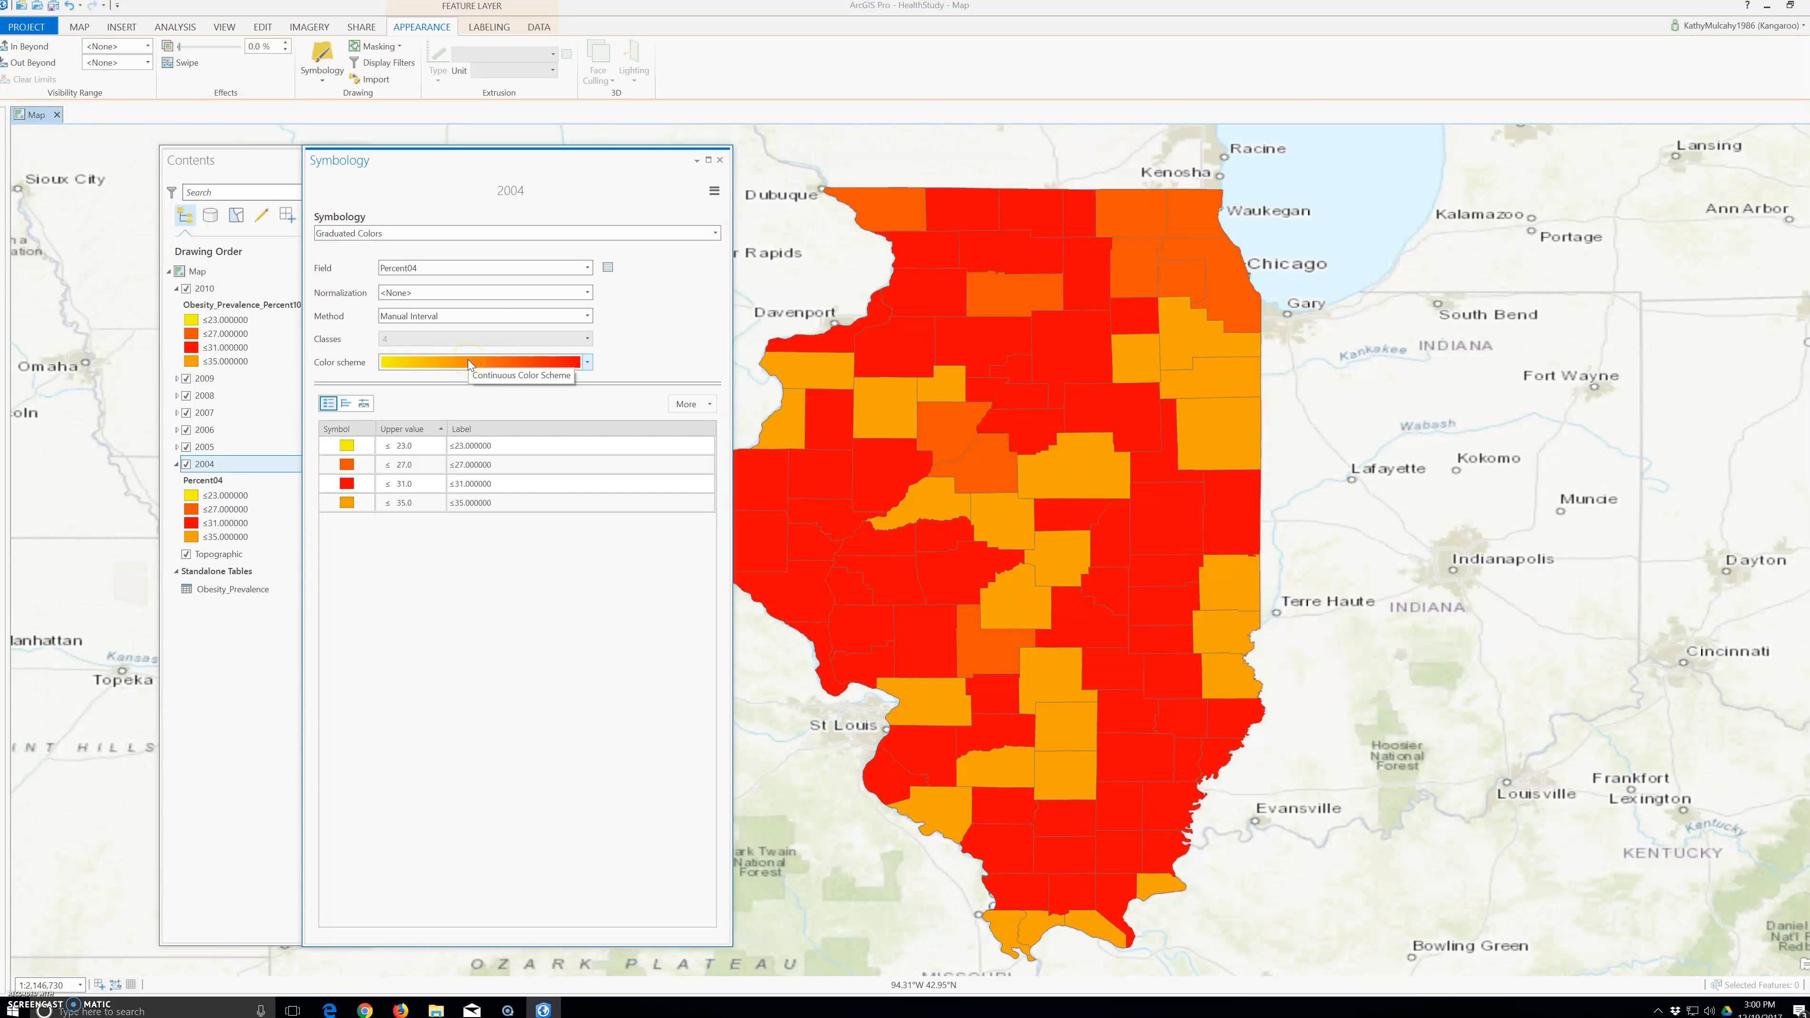
pyautogui.click(348, 431)
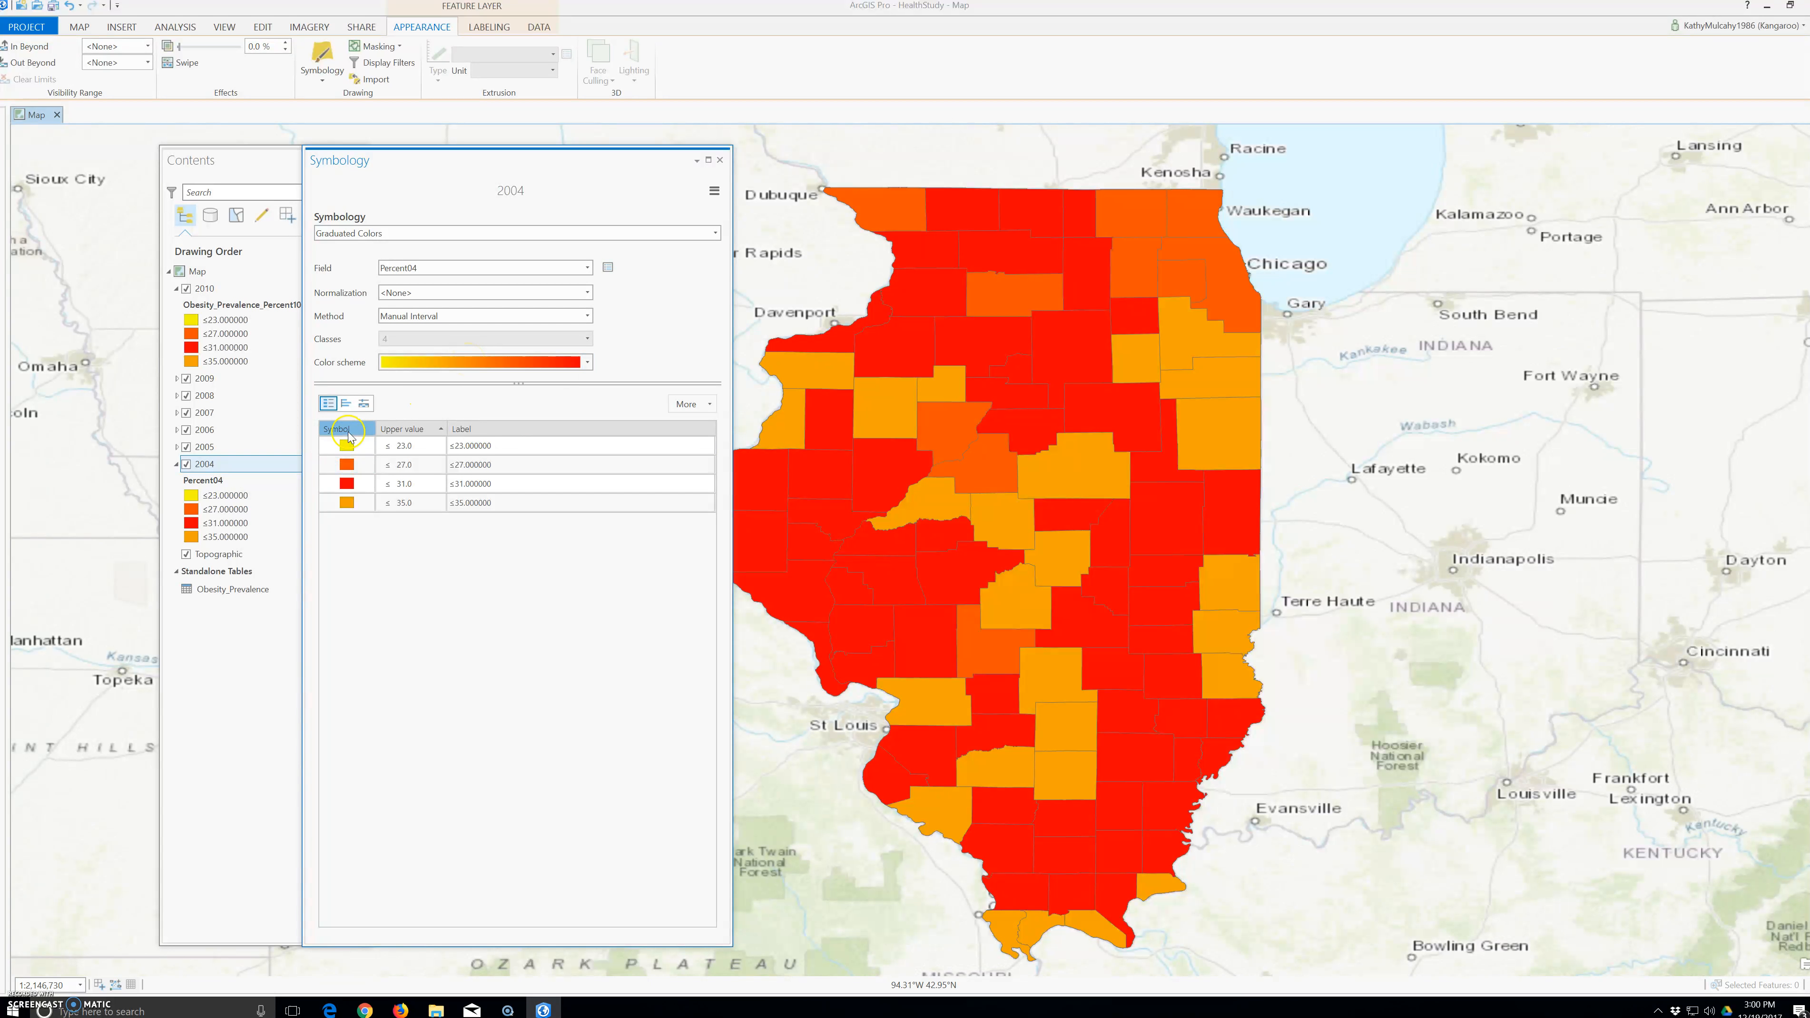
pyautogui.click(347, 446)
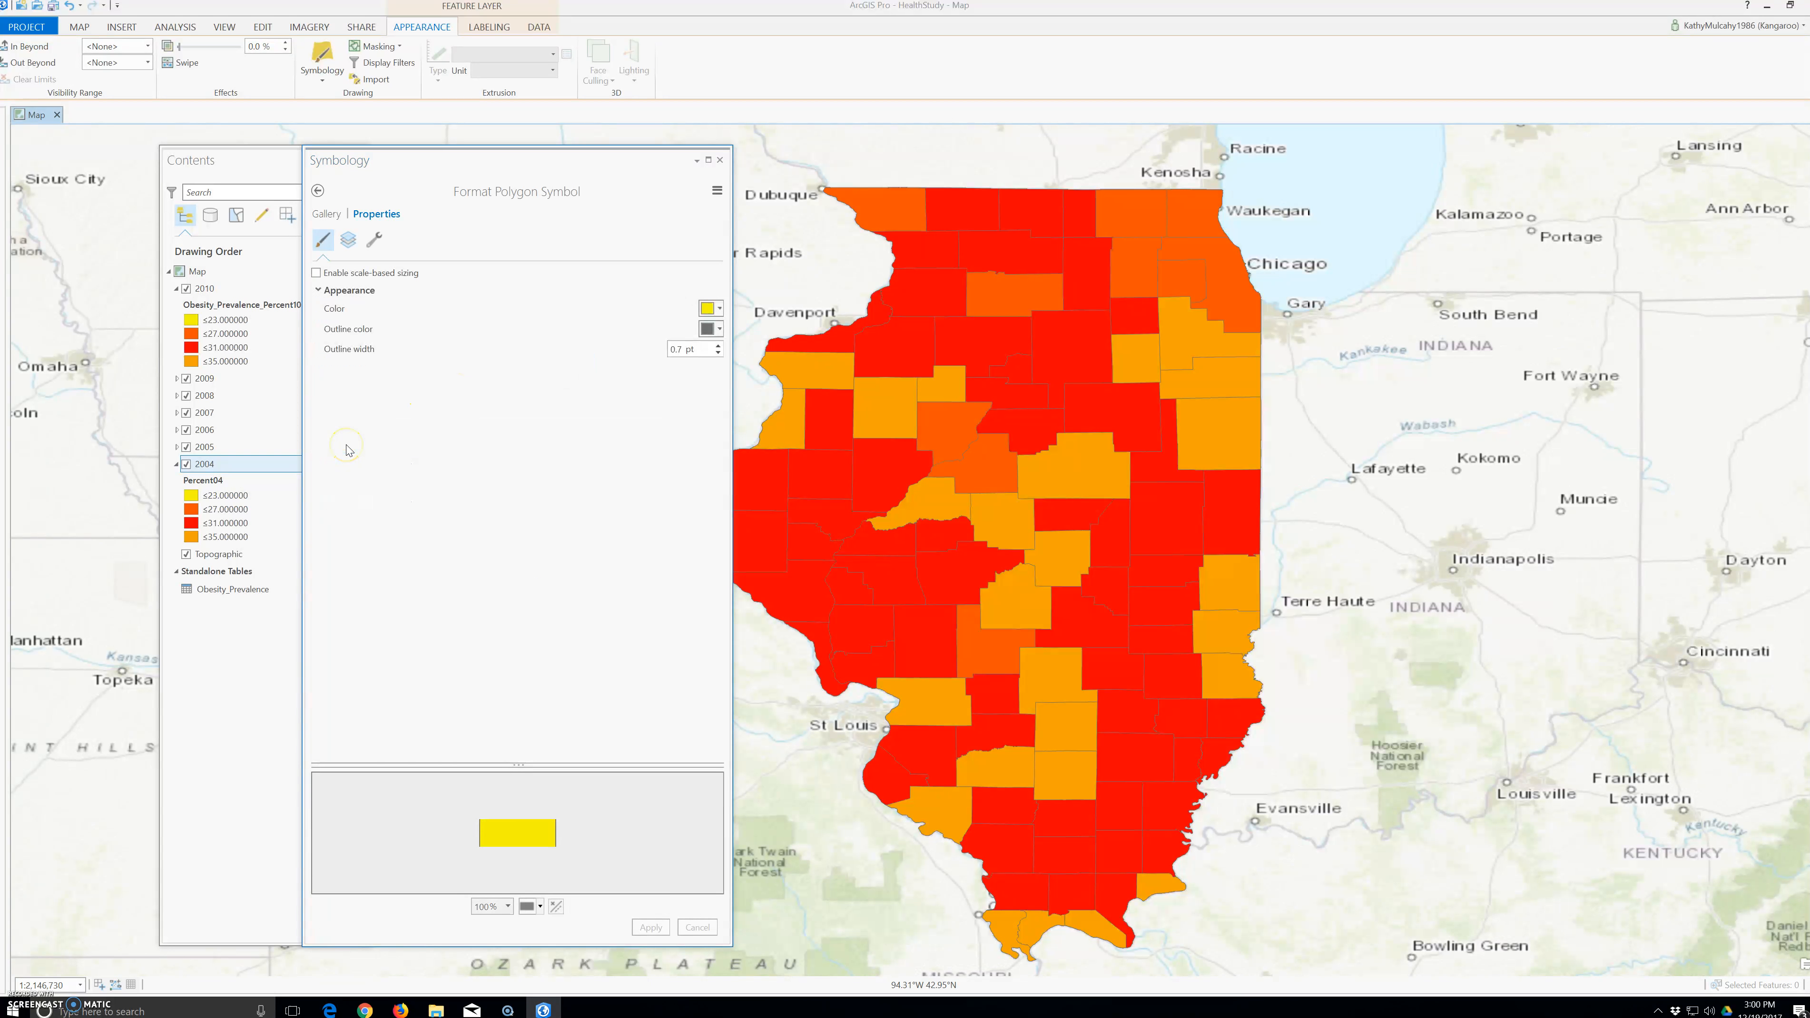
pyautogui.click(317, 191)
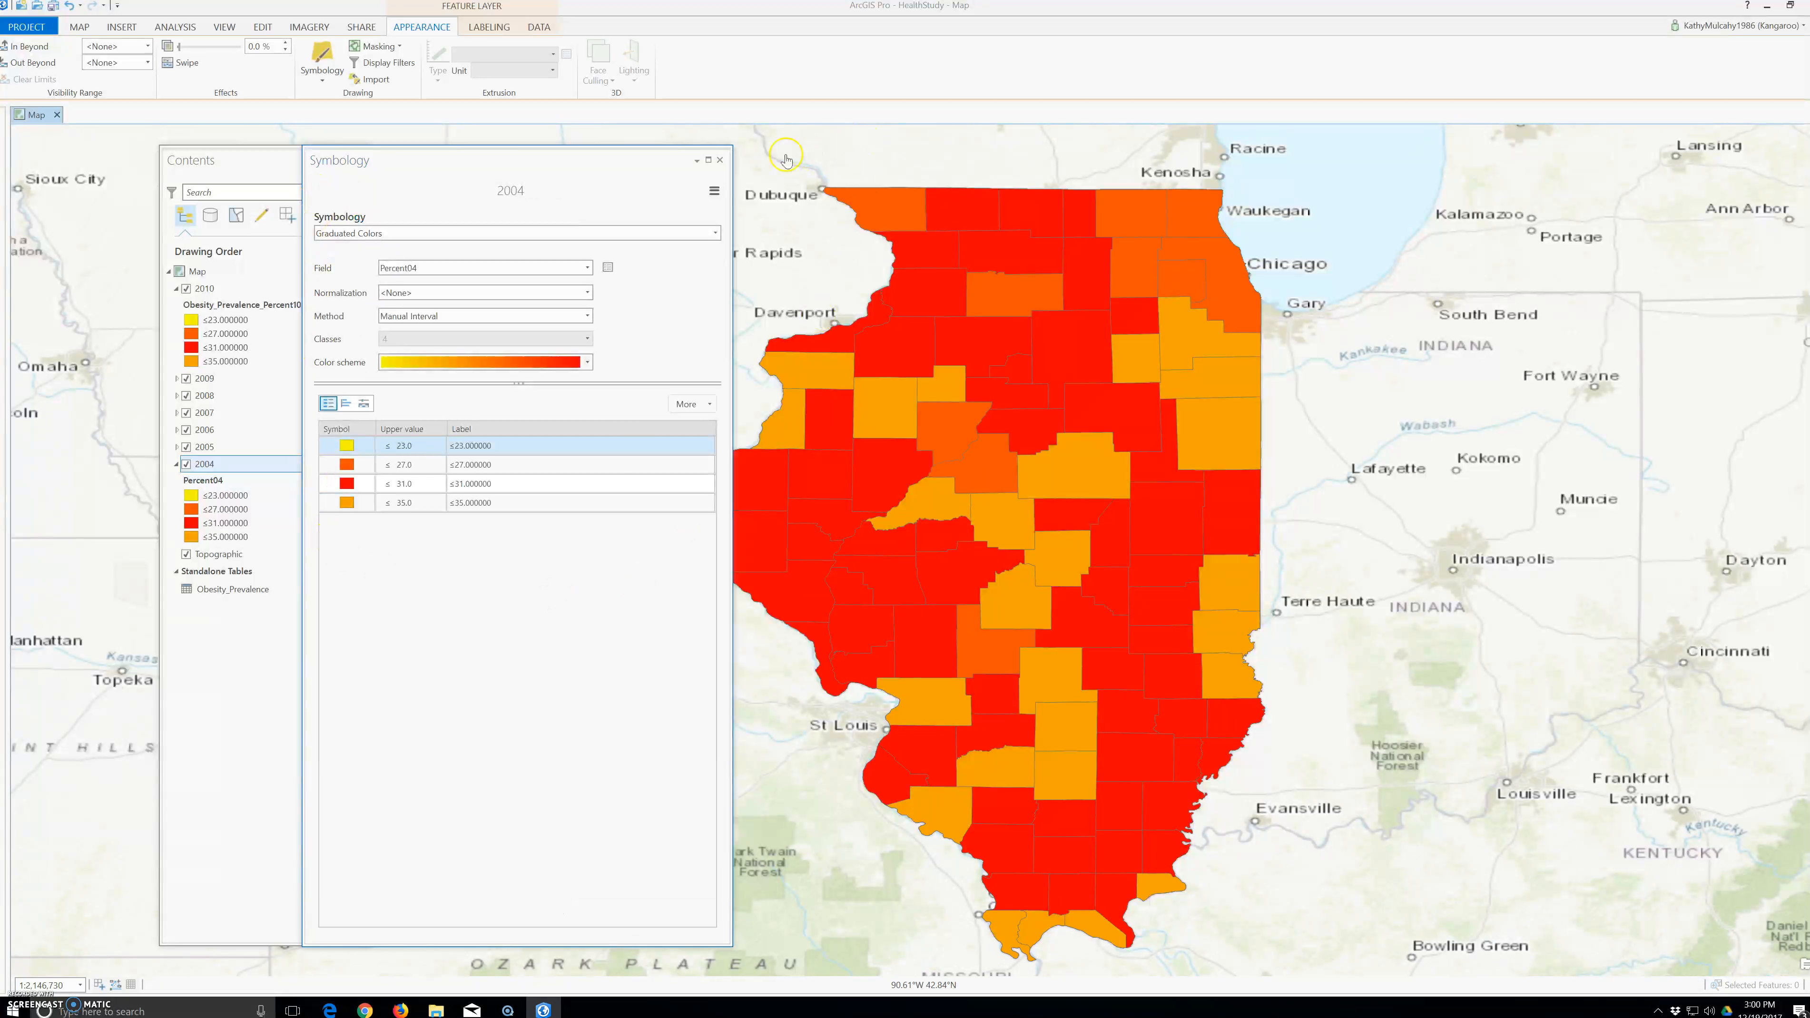
pyautogui.click(719, 160)
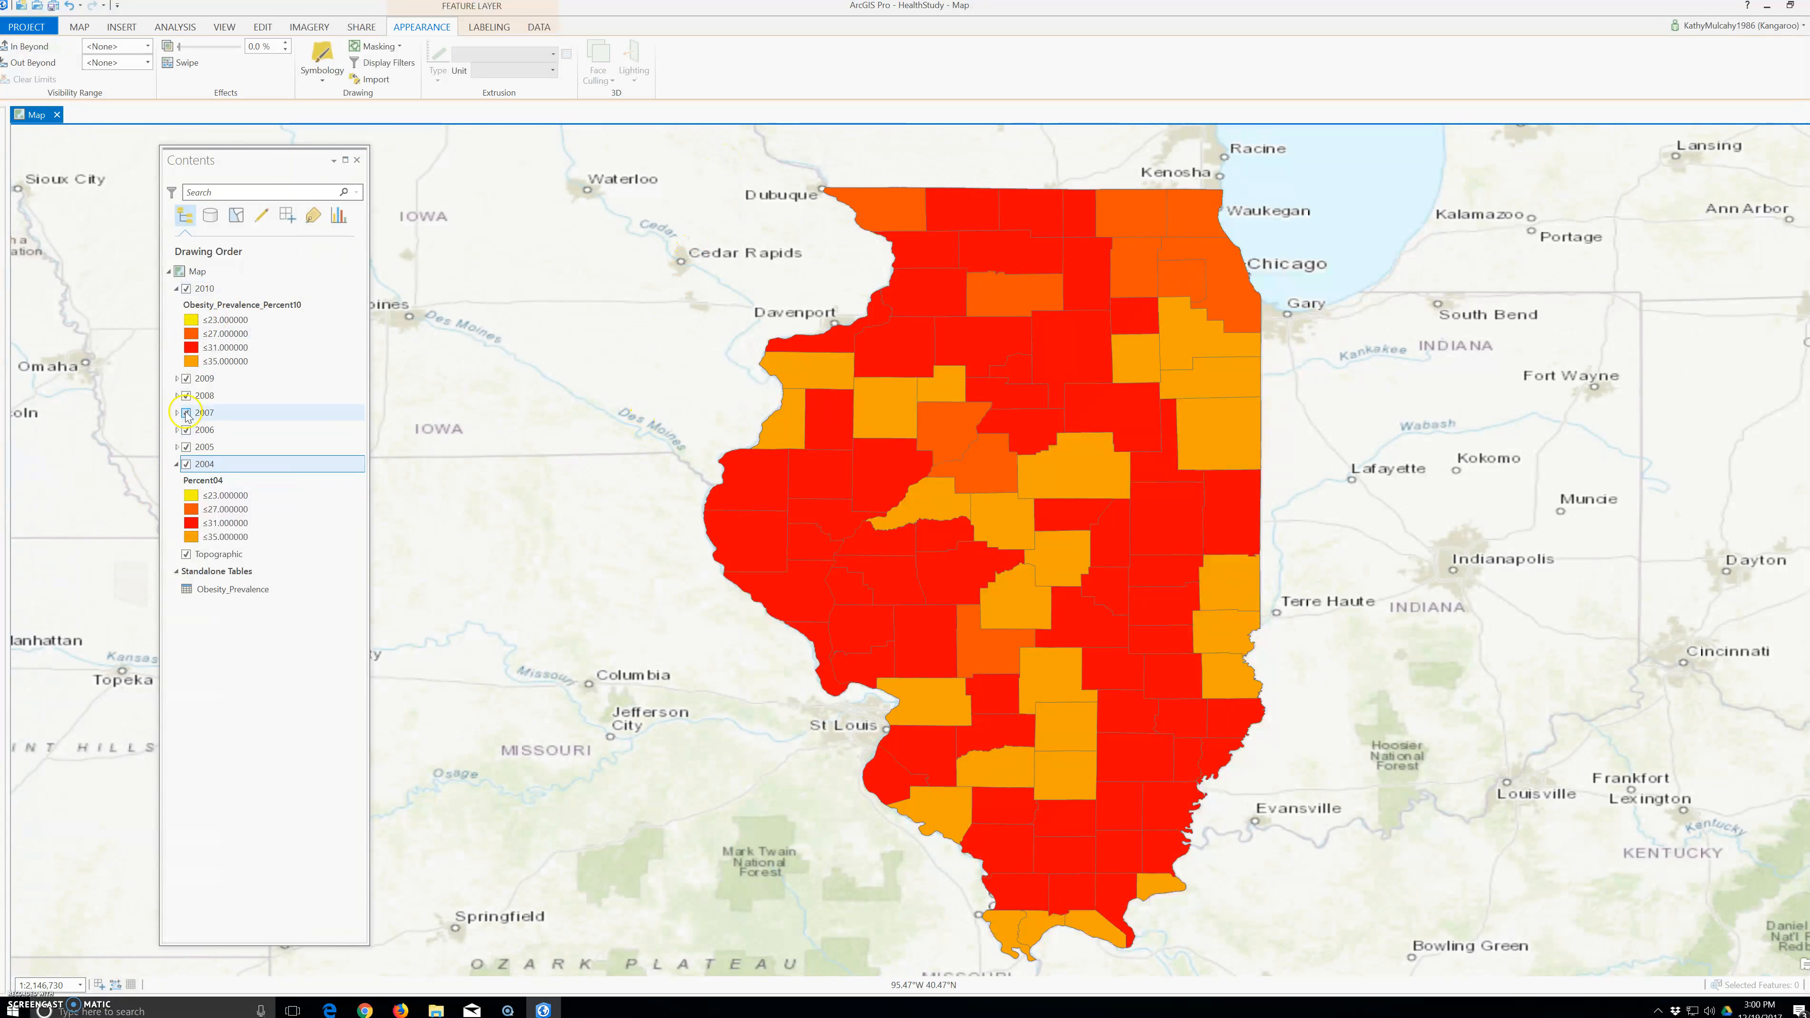
# - Turn off the 2005, 2006, 2007, 2008 and 2009 layers
pyautogui.click(186, 447)
pyautogui.click(186, 430)
pyautogui.click(186, 413)
pyautogui.click(186, 396)
pyautogui.click(186, 379)
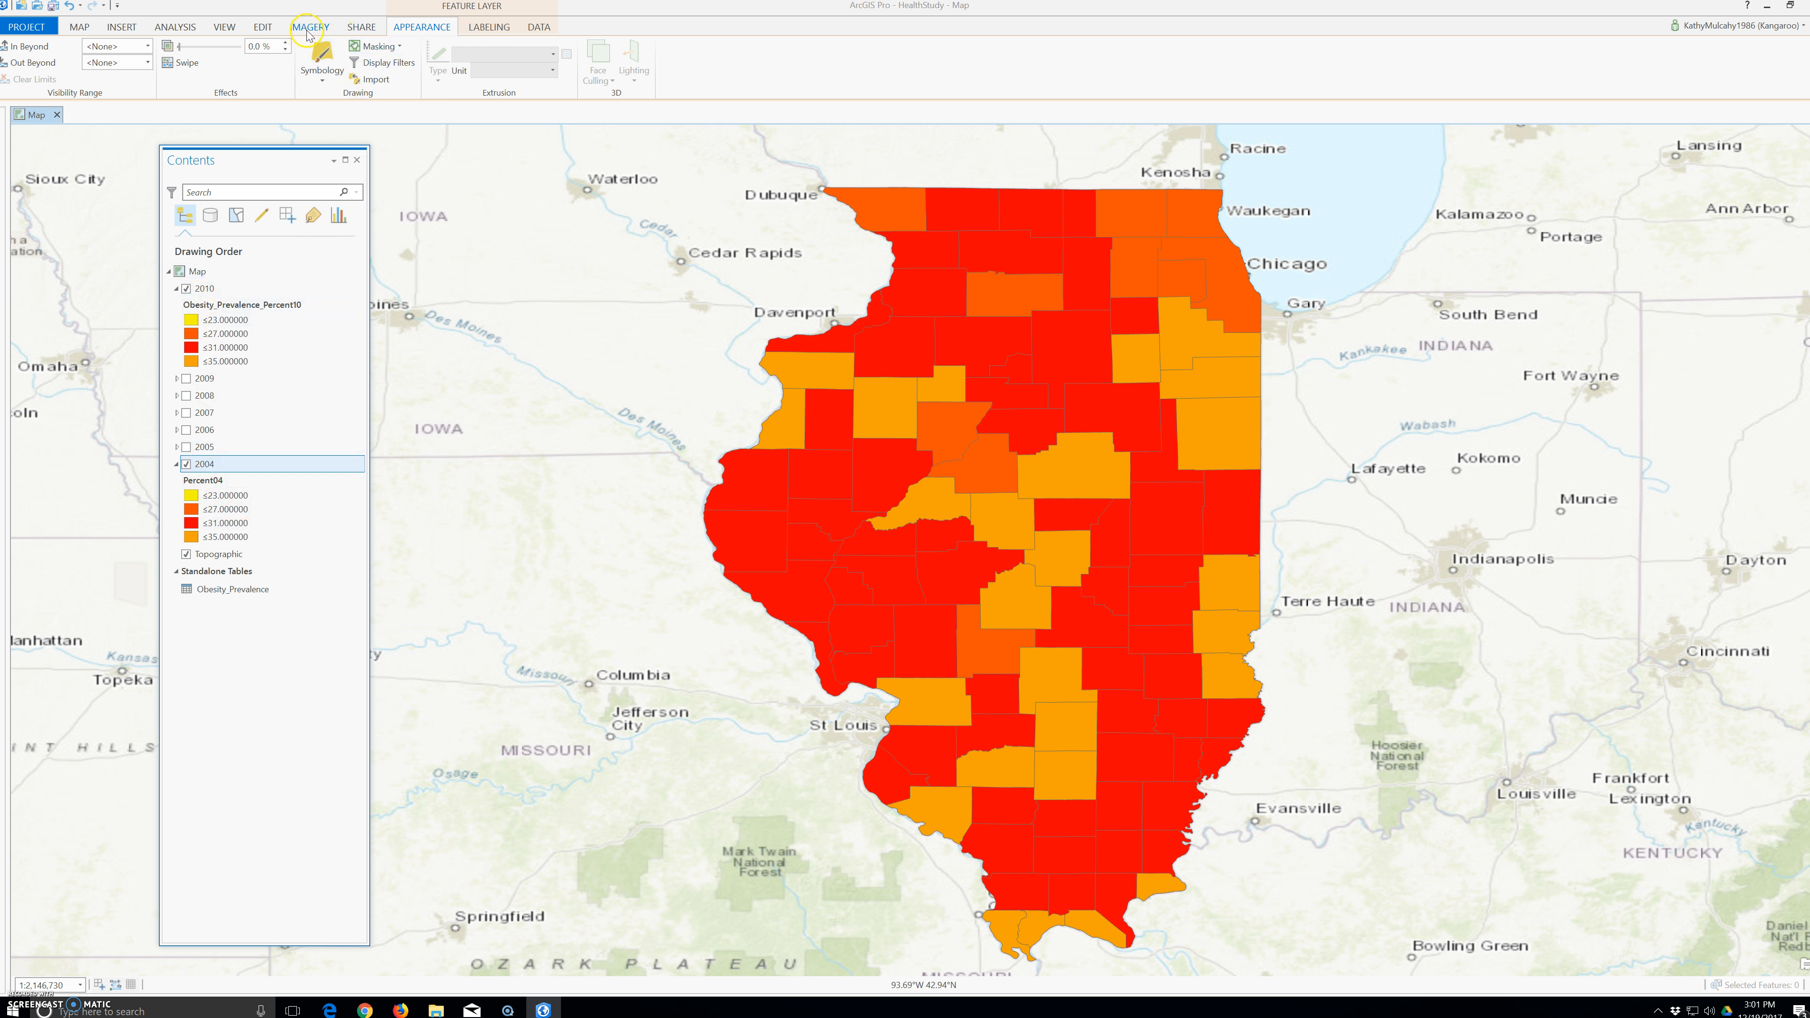
# - Activate the Swipe tool and try swiping across the map with the 2004 layer selected
pyautogui.click(232, 29)
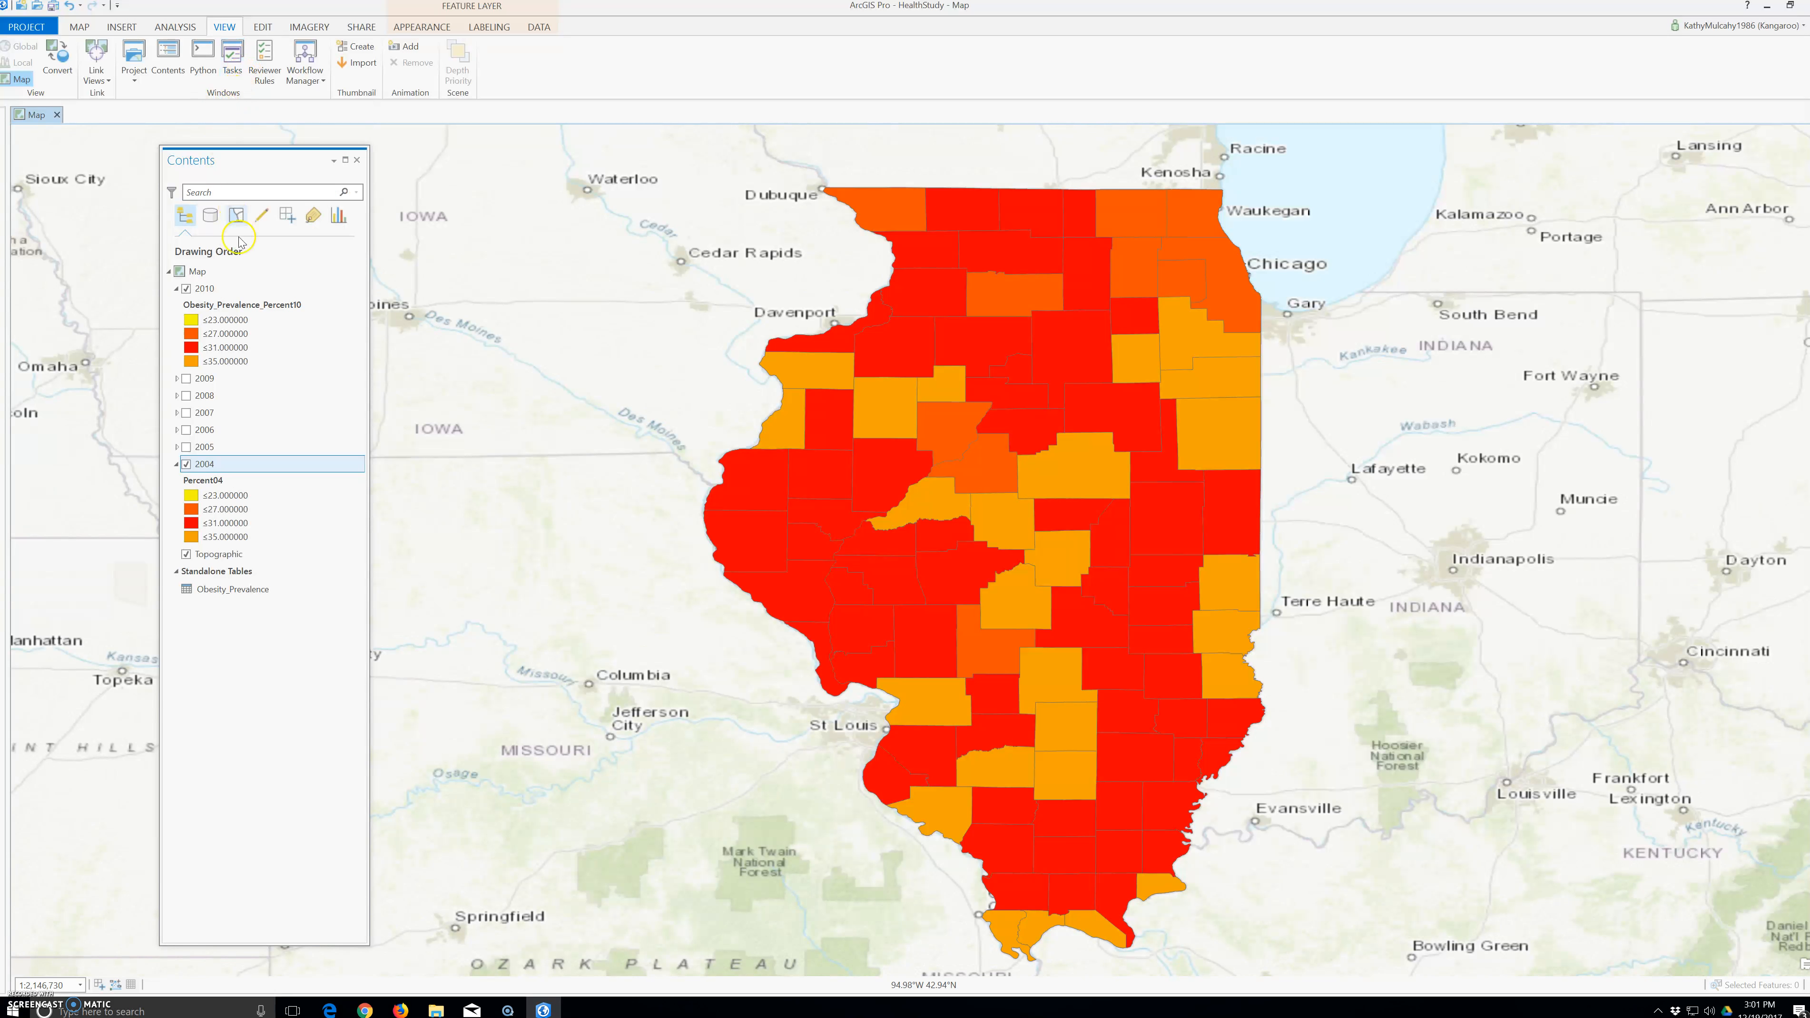
pyautogui.click(416, 28)
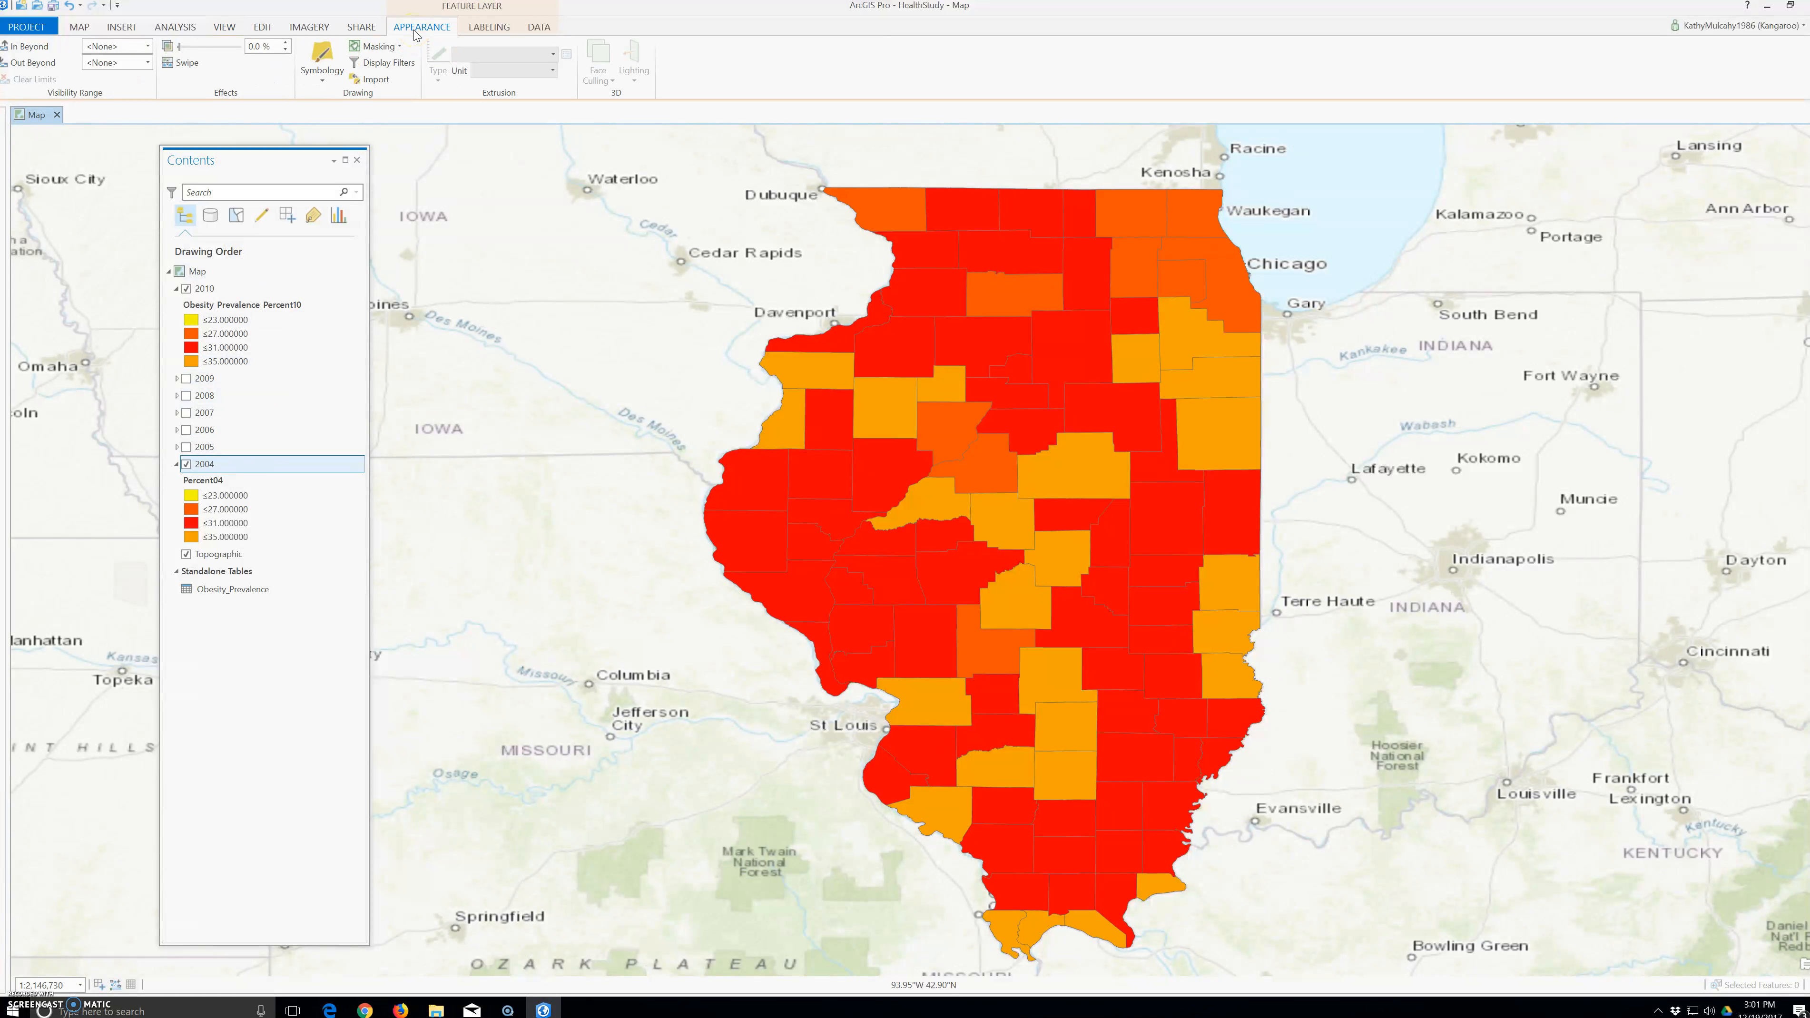
pyautogui.click(182, 62)
pyautogui.moveTo(968, 196); pyautogui.dragTo(131, 456)
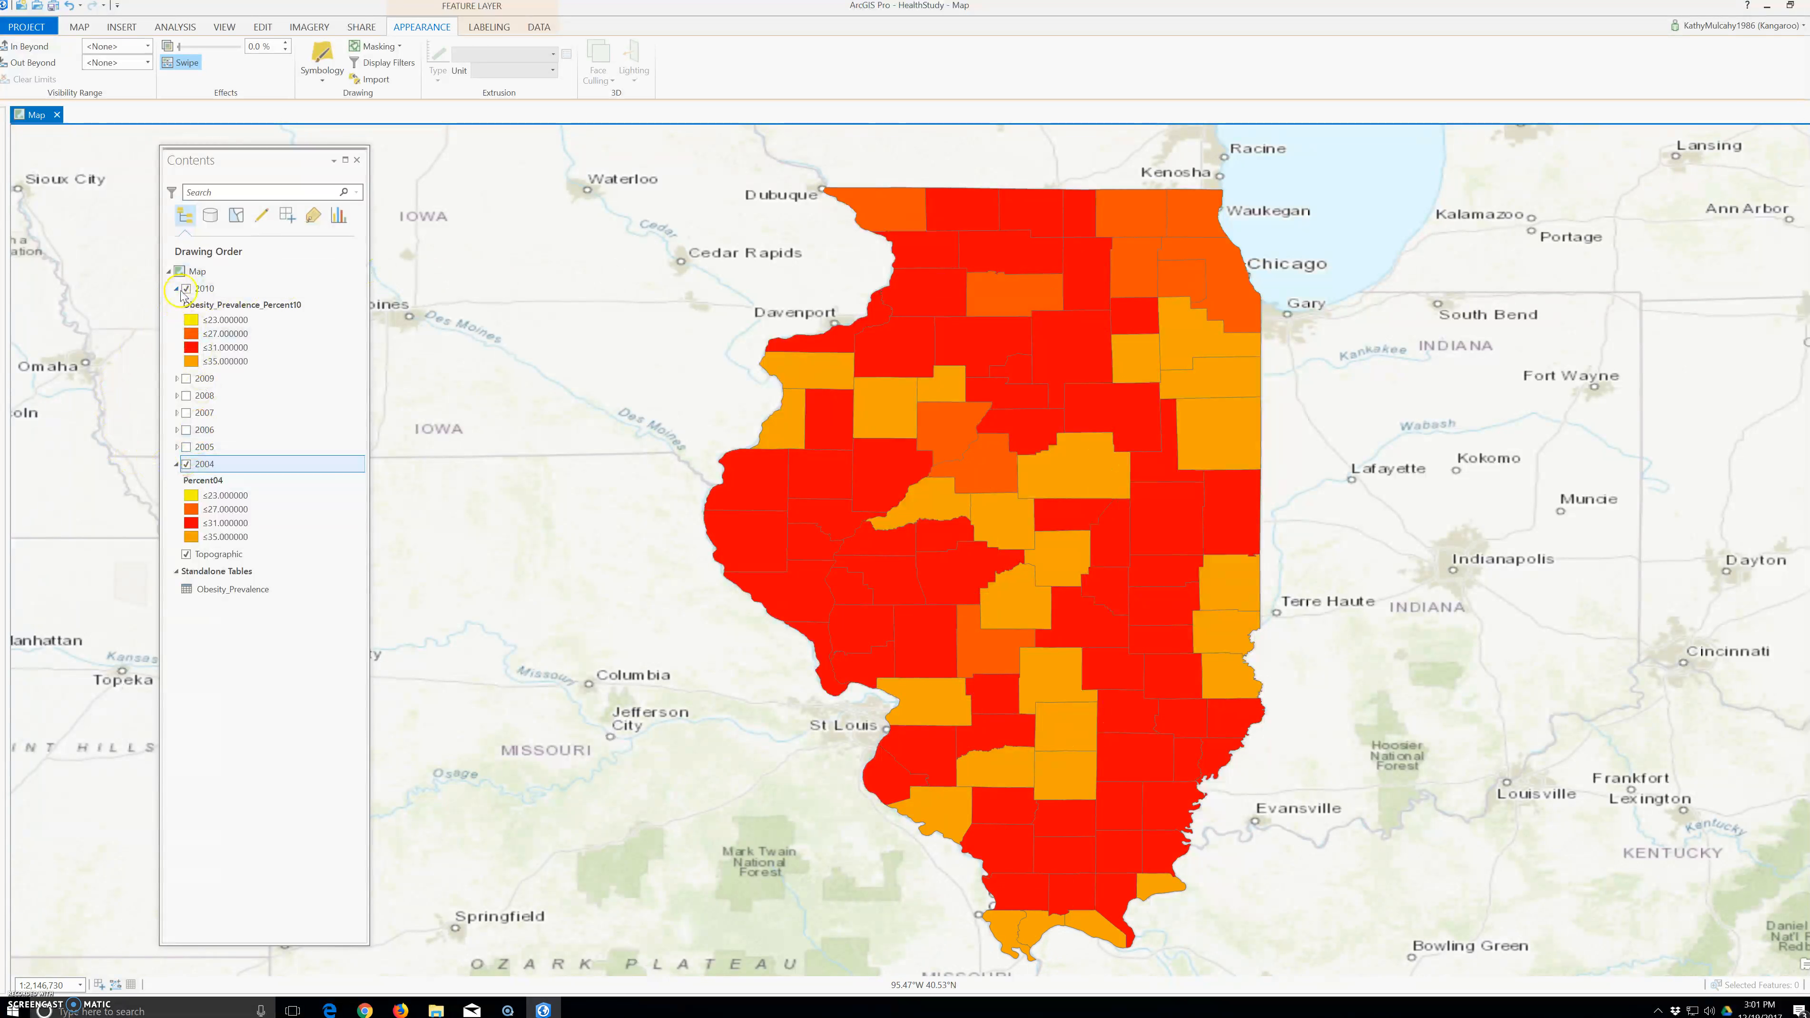
# - Select the 2010 layer and swipe it from north to south across Illinois to compare it with 2004
pyautogui.click(203, 289)
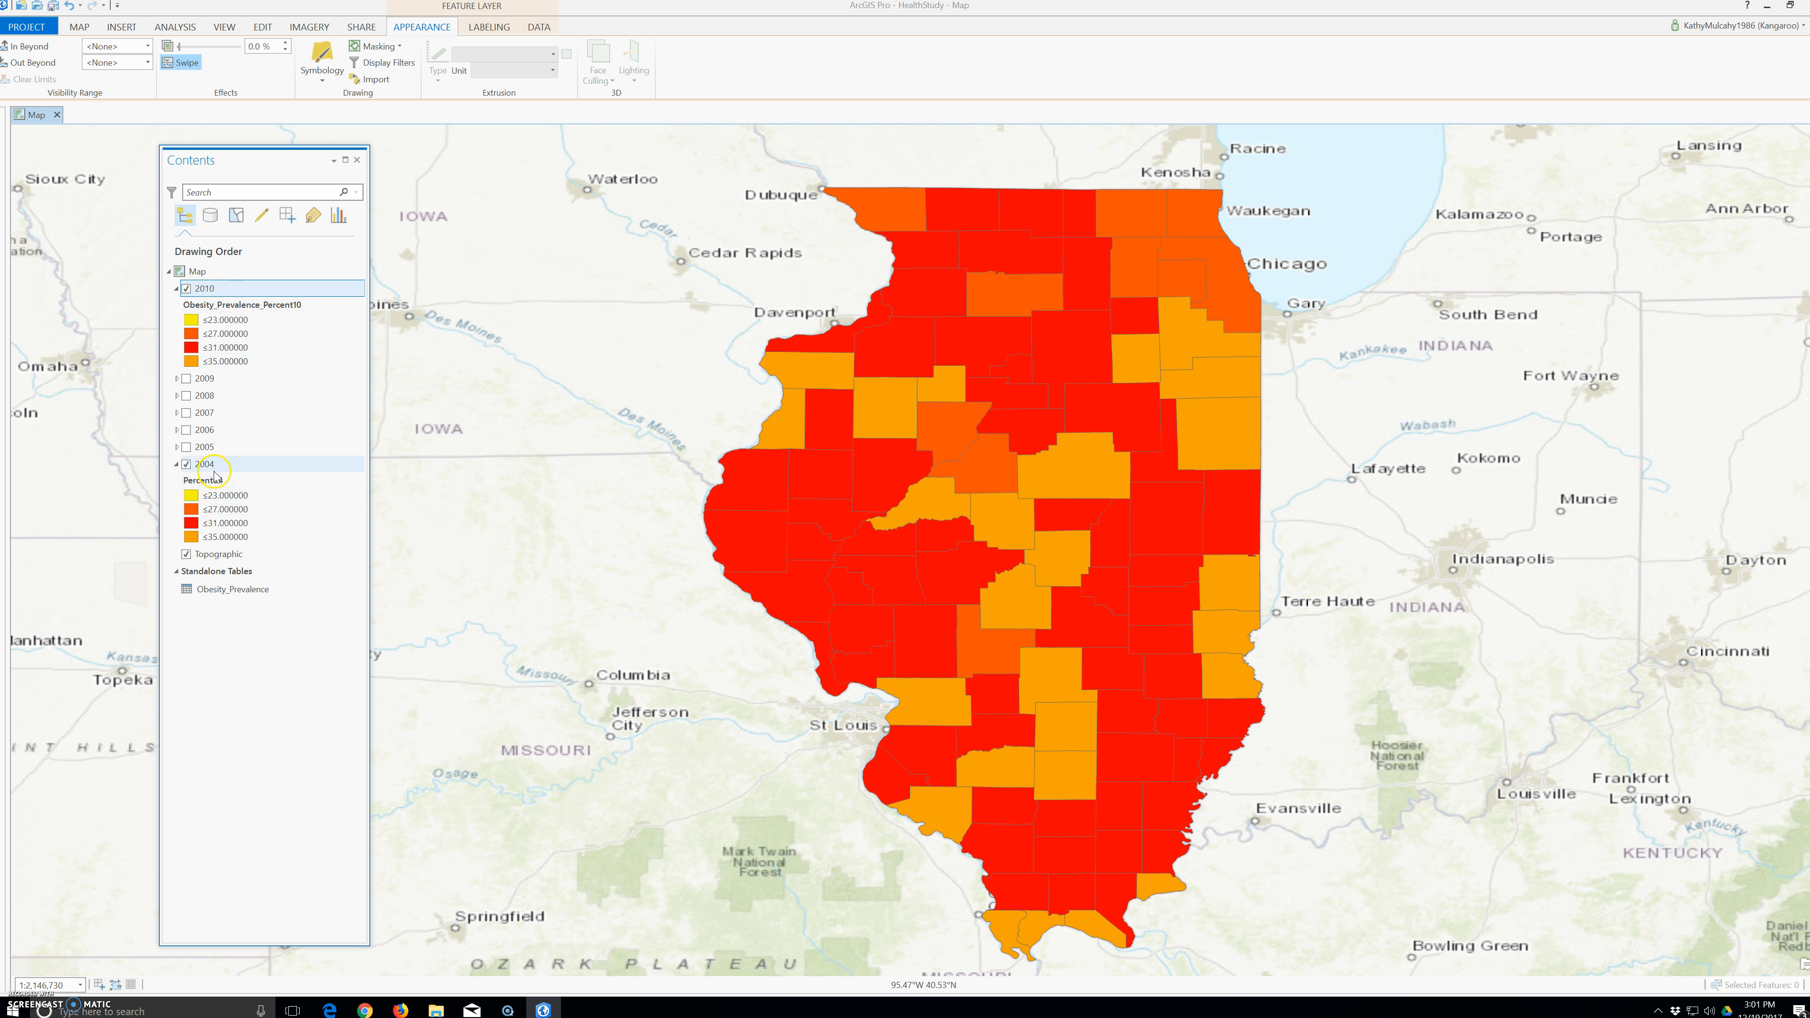
pyautogui.click(206, 481)
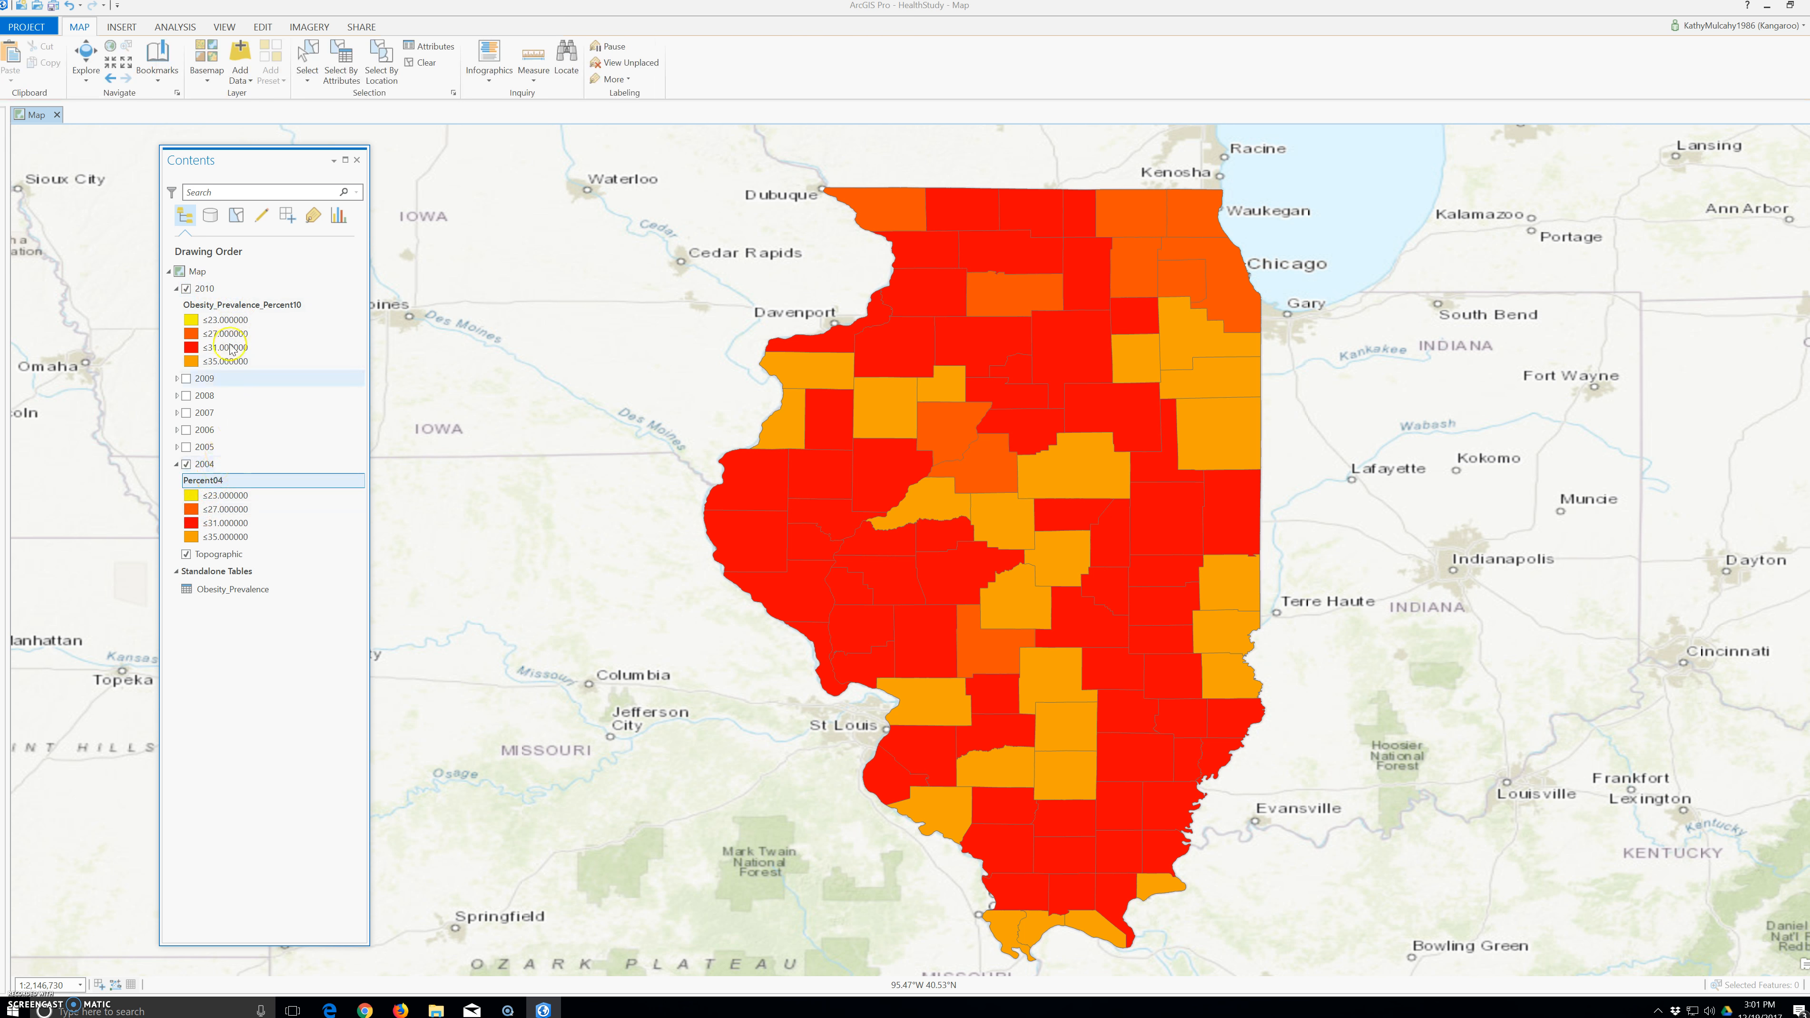
pyautogui.click(218, 290)
pyautogui.moveTo(1002, 239); pyautogui.dragTo(1113, 297)
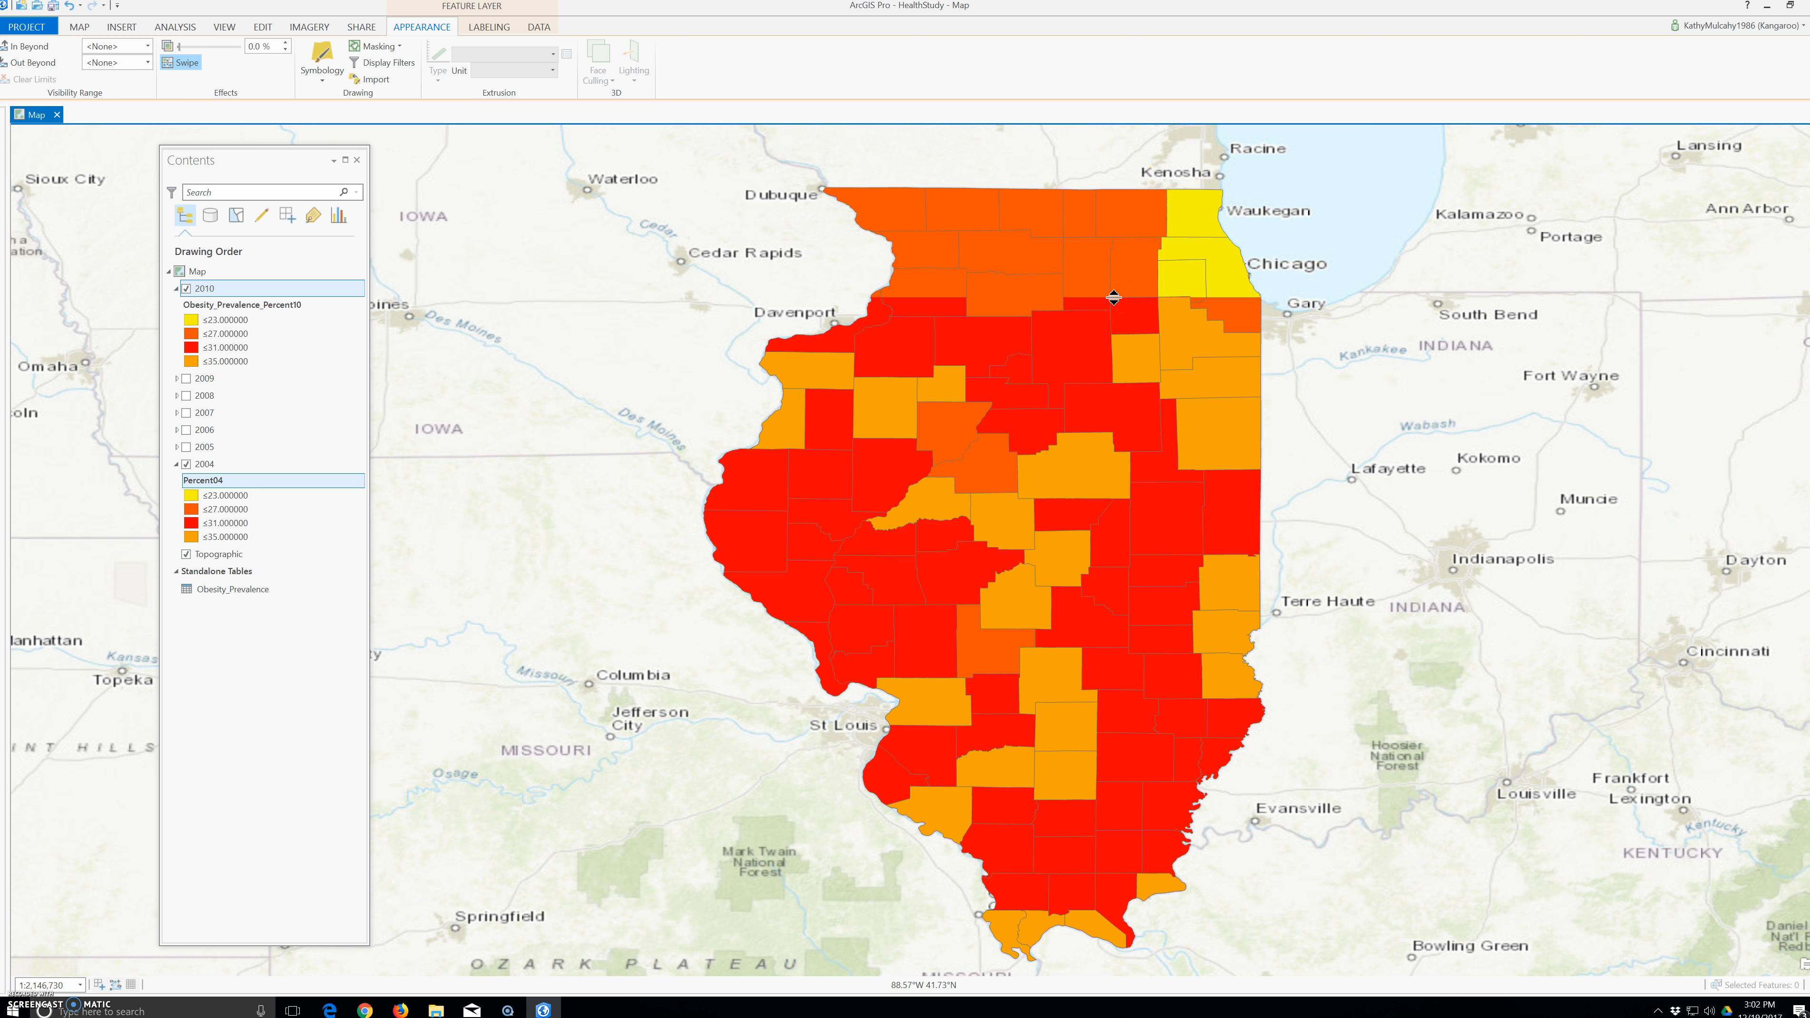
pyautogui.moveTo(1114, 296); pyautogui.dragTo(1060, 945)
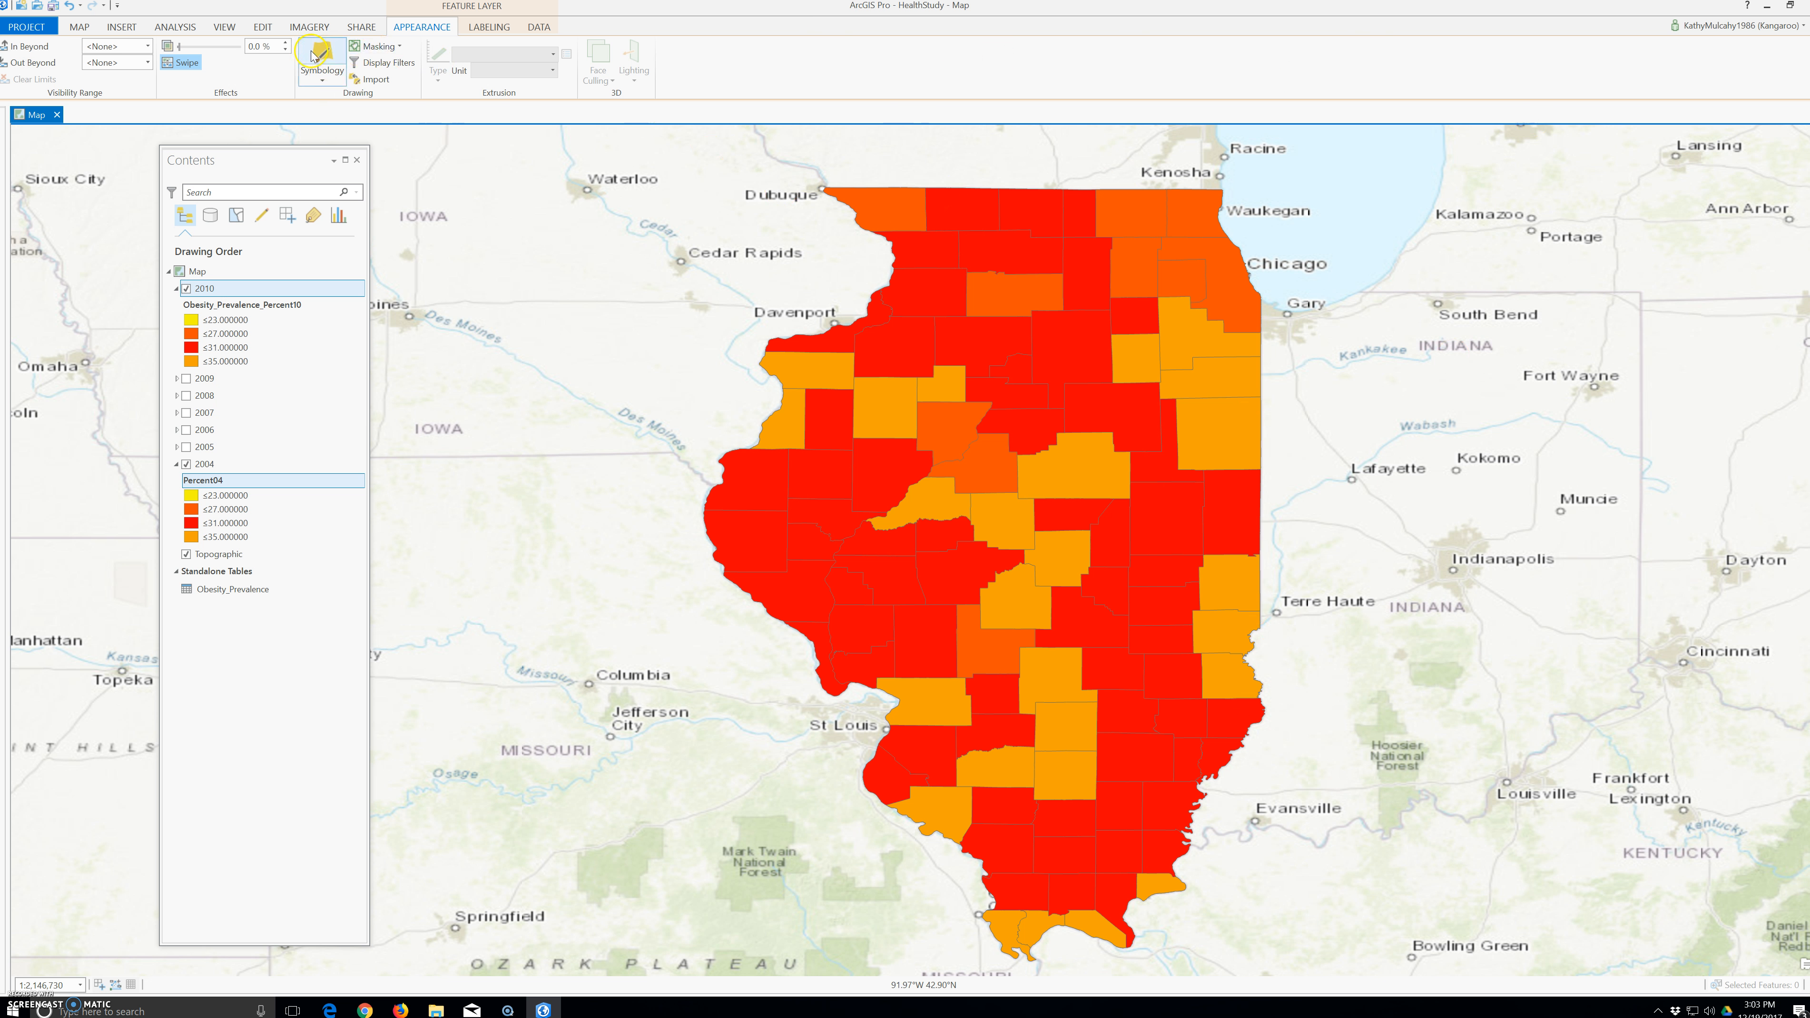
# - Start adding data to the map and browse to the project's HealthStudy folder
pyautogui.click(79, 27)
pyautogui.click(239, 54)
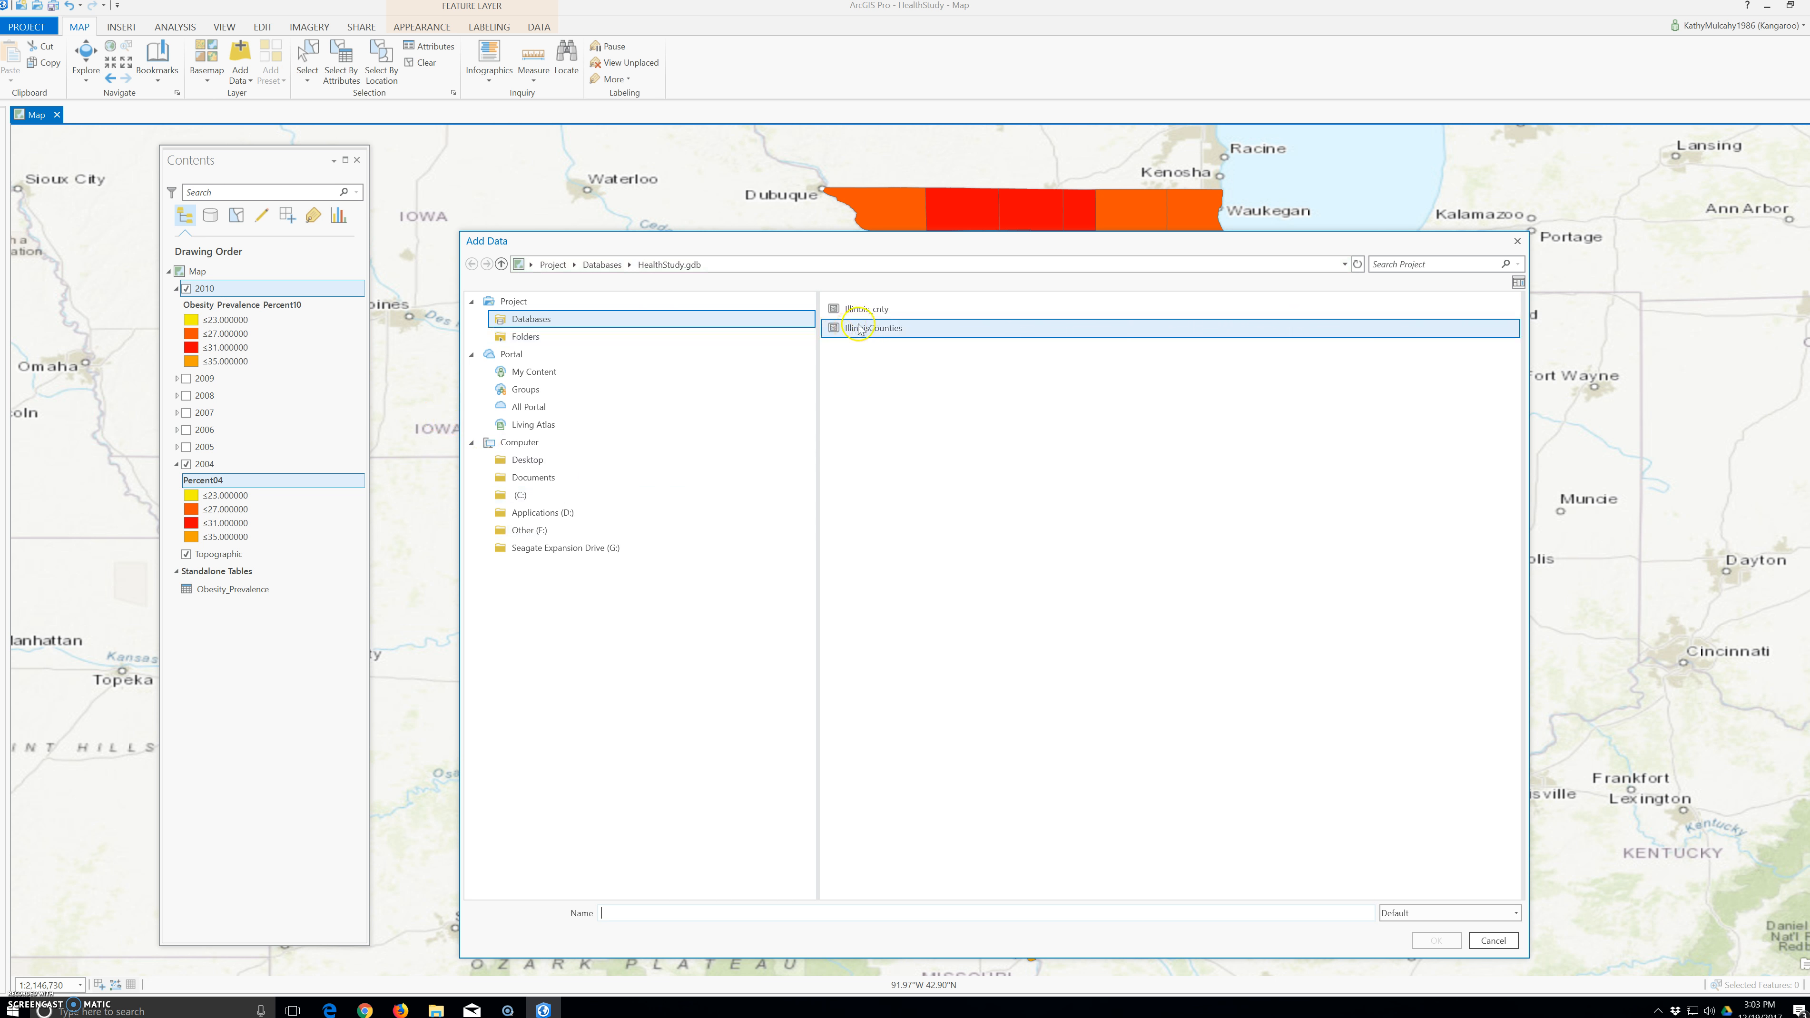
pyautogui.click(521, 337)
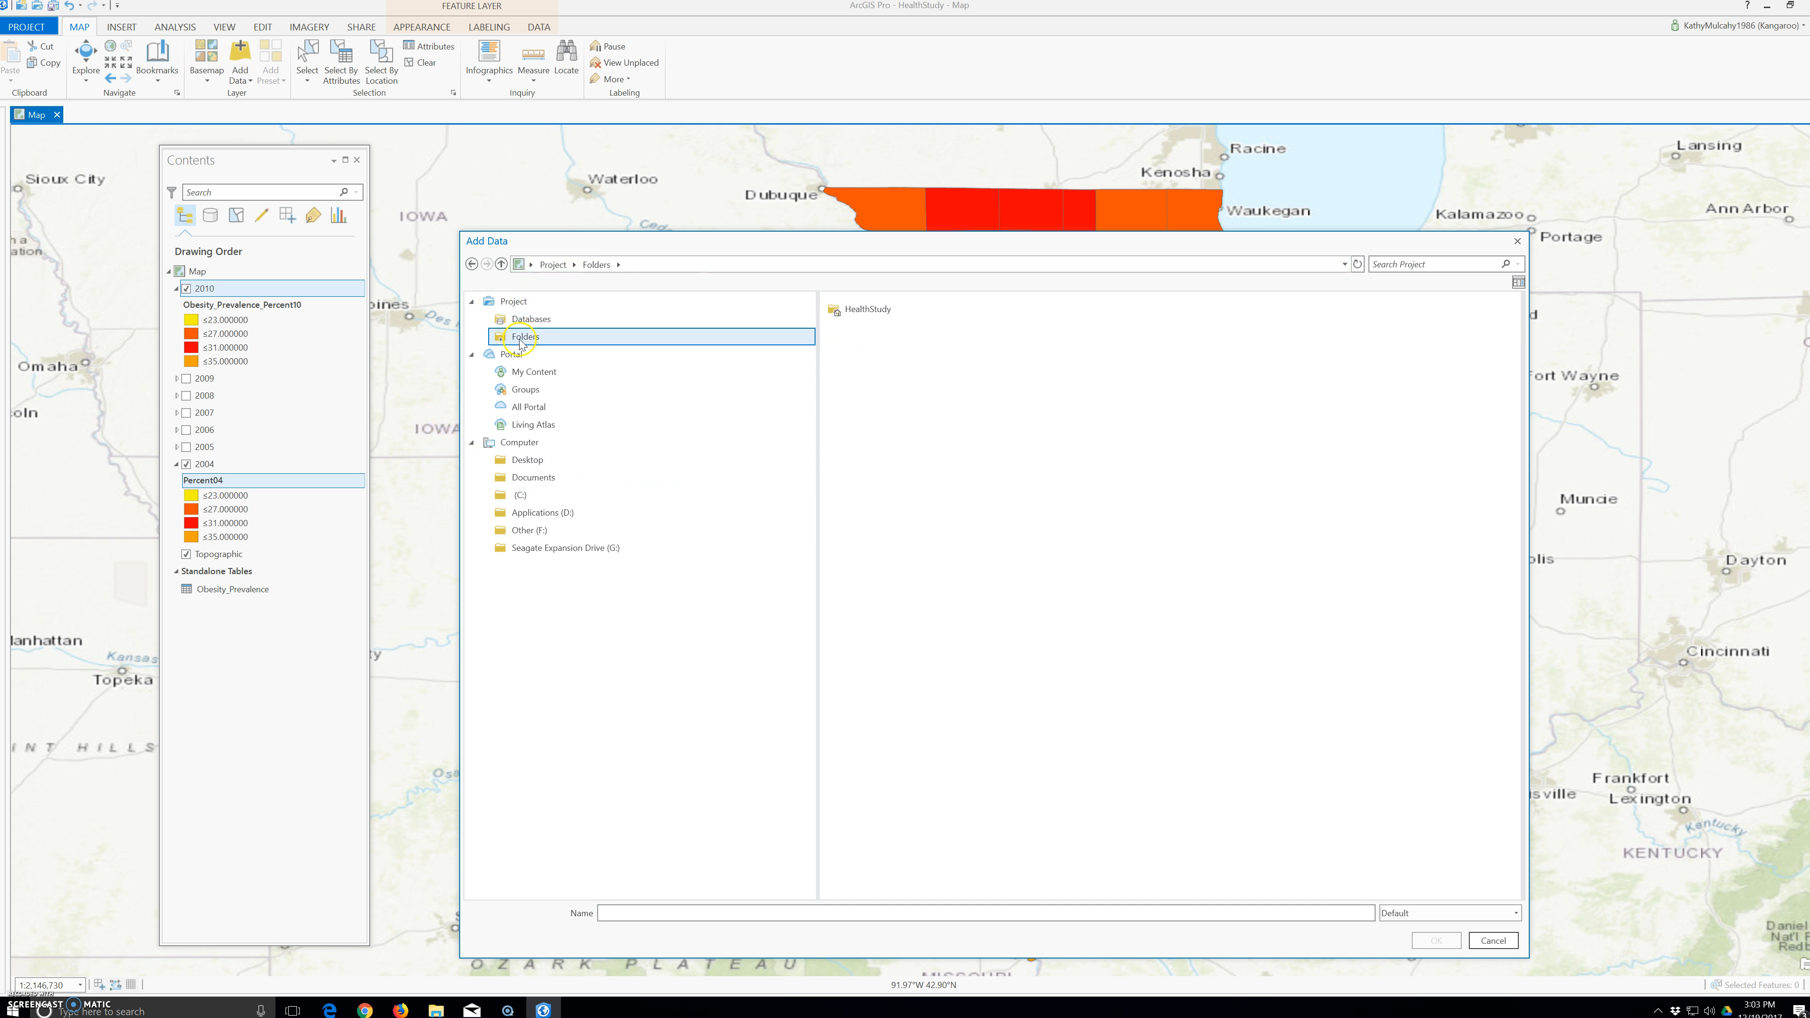
pyautogui.click(862, 311)
pyautogui.doubleClick(871, 312)
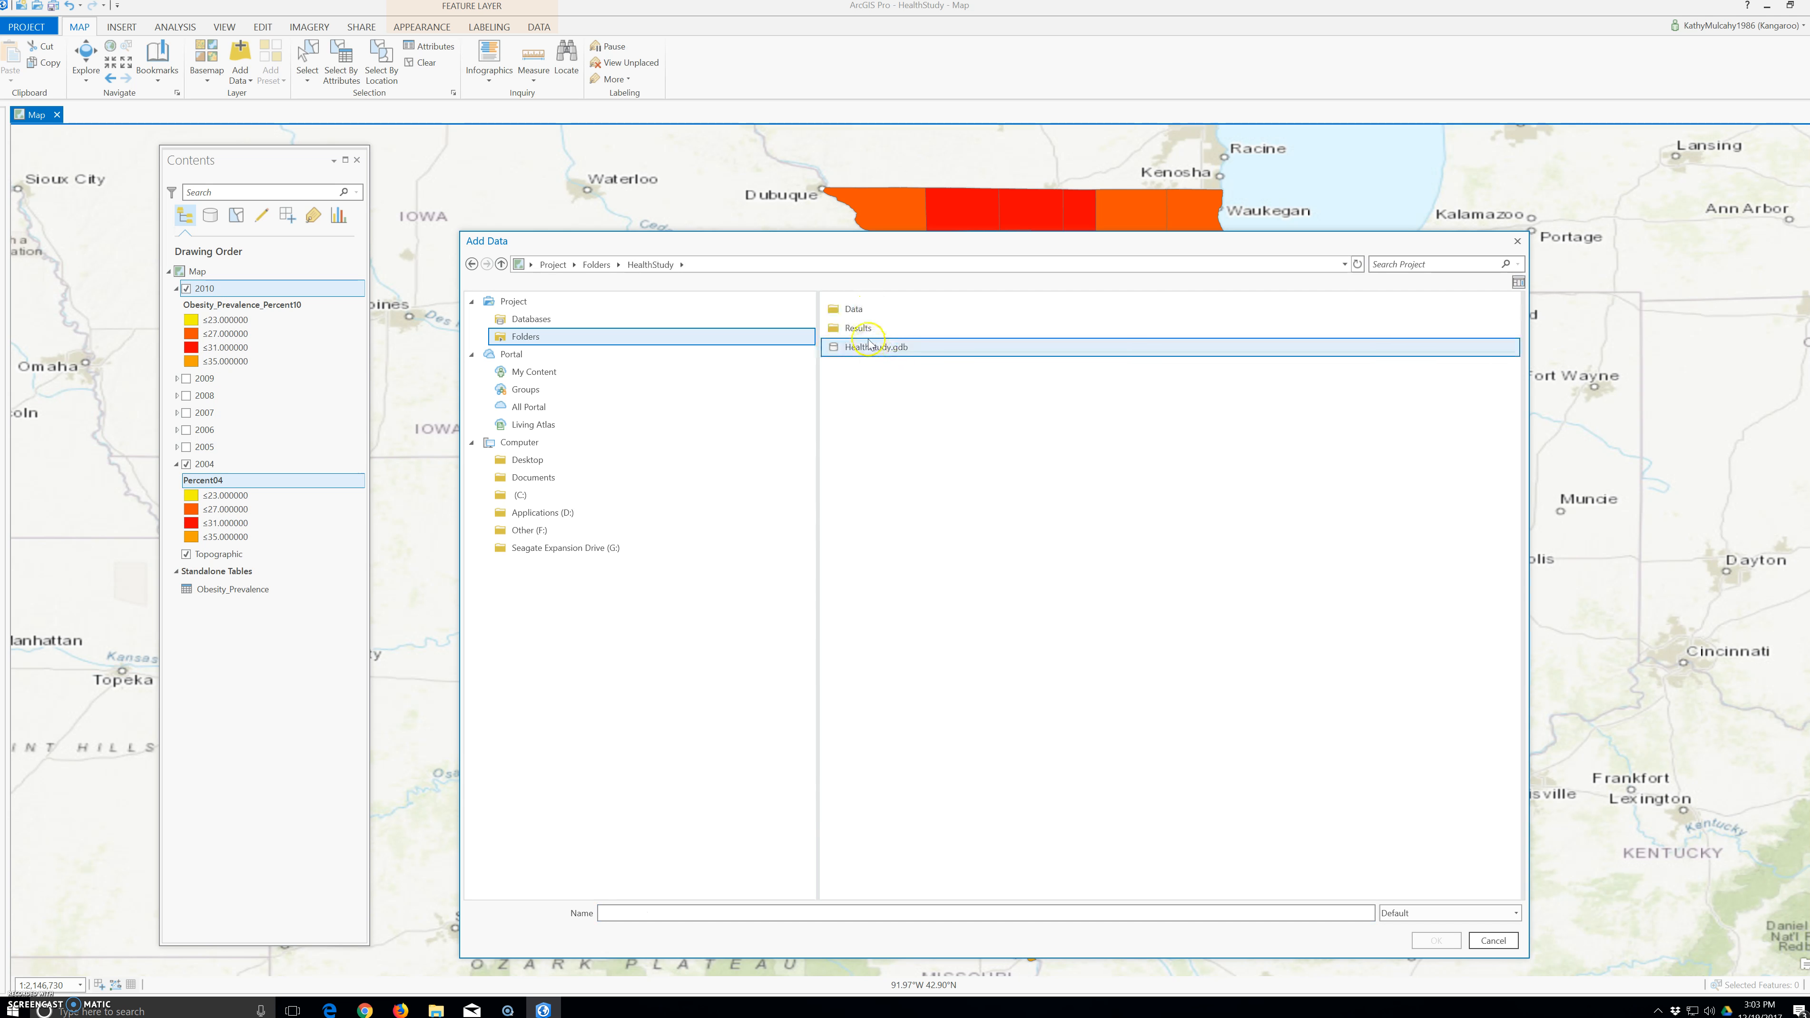
pyautogui.doubleClick(863, 330)
pyautogui.doubleClick(854, 310)
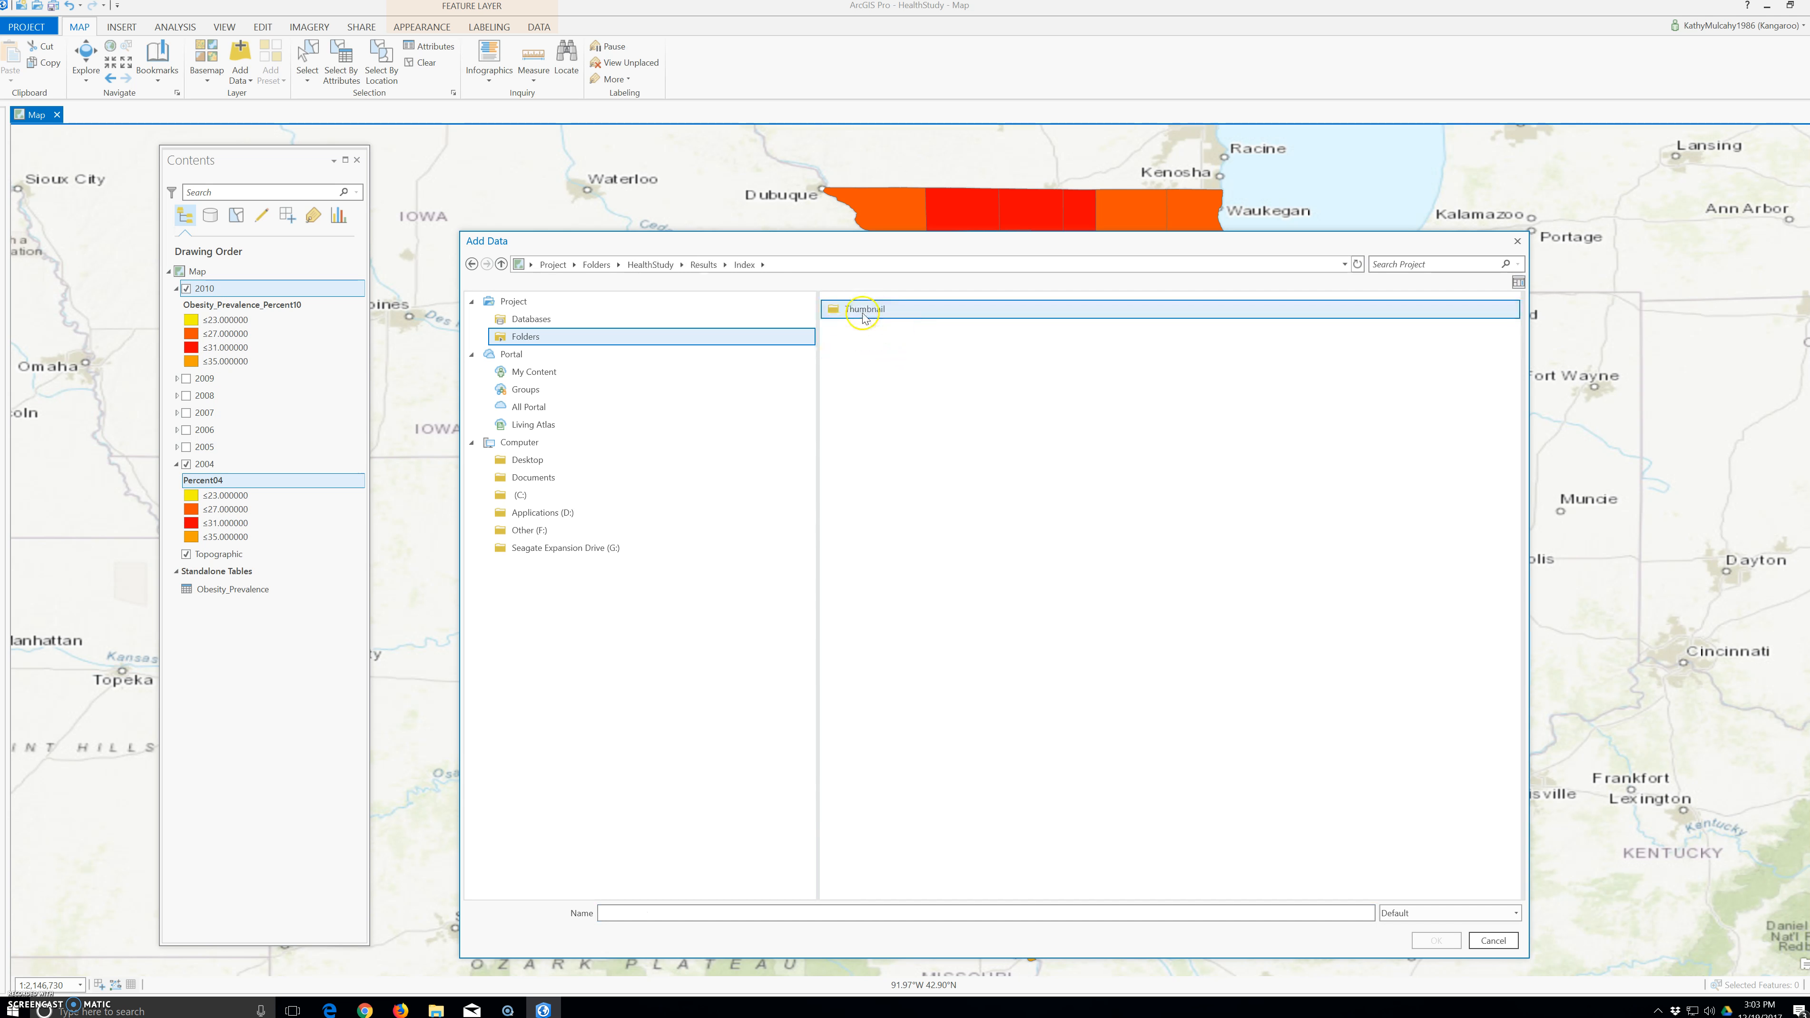
pyautogui.click(472, 264)
pyautogui.click(472, 265)
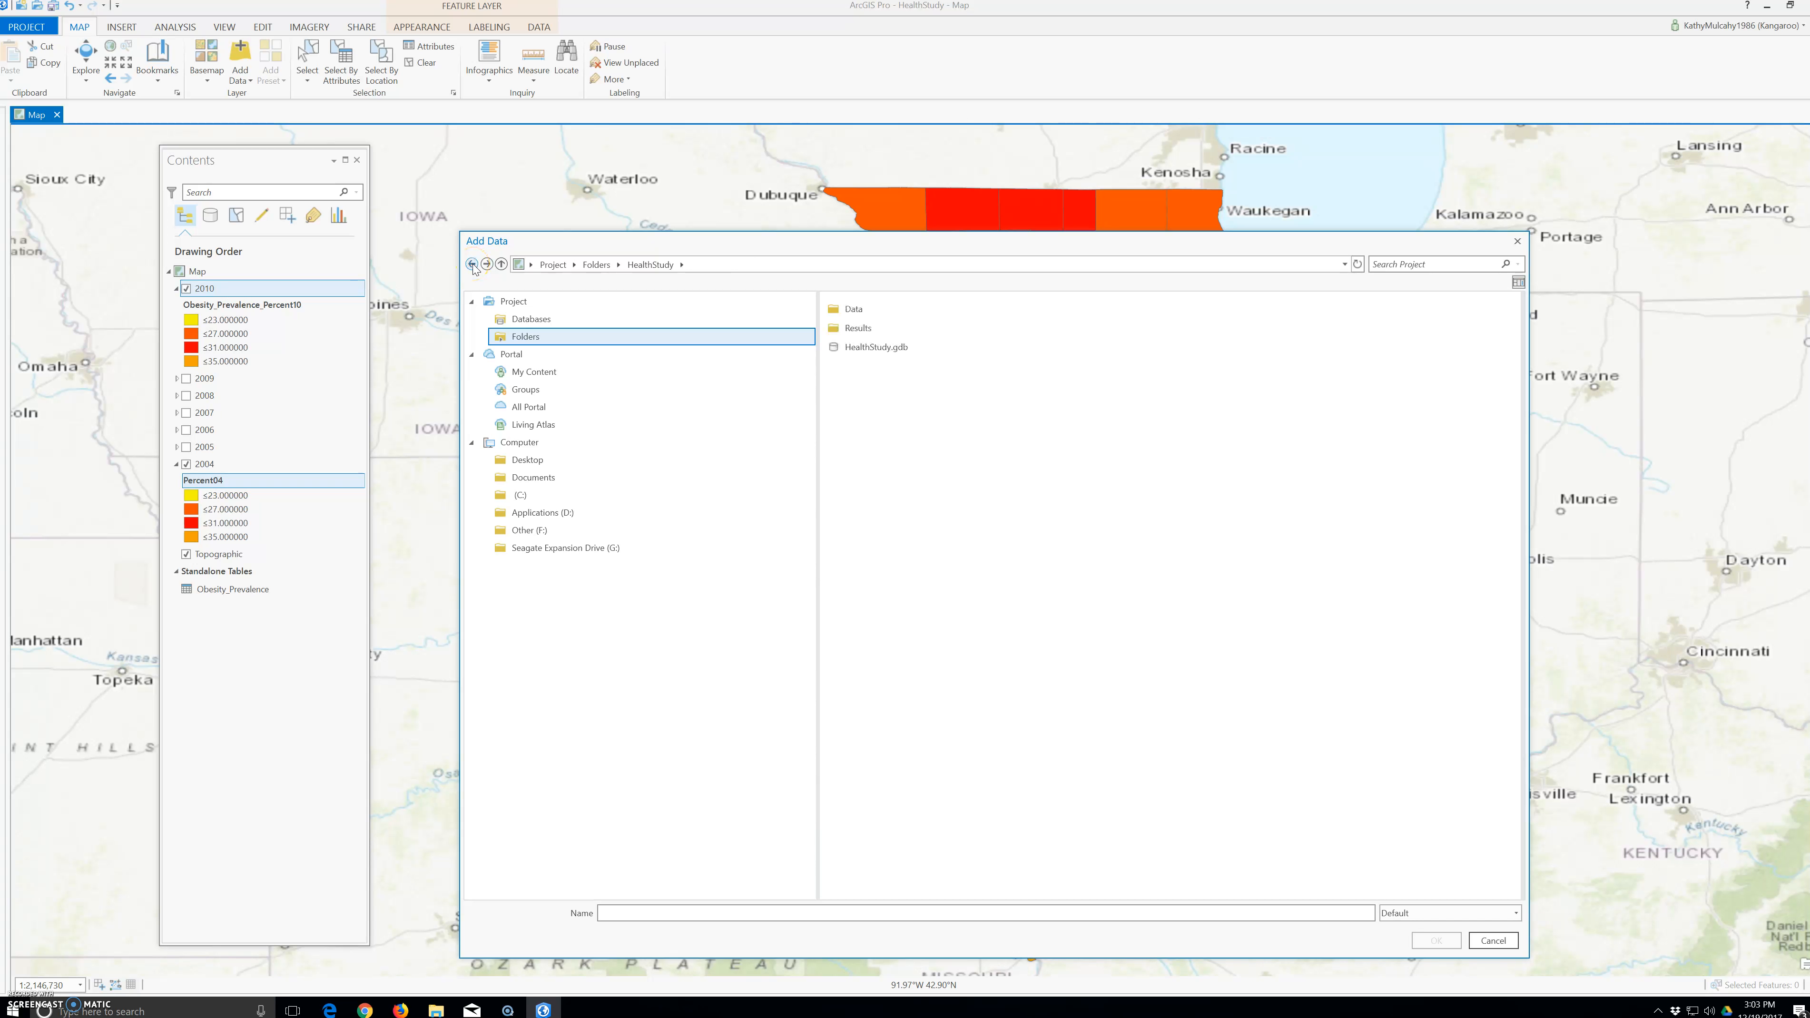
# - Add the median income layer file IL_med_income.lyrx from the Data folder to the map
pyautogui.doubleClick(853, 309)
pyautogui.click(880, 329)
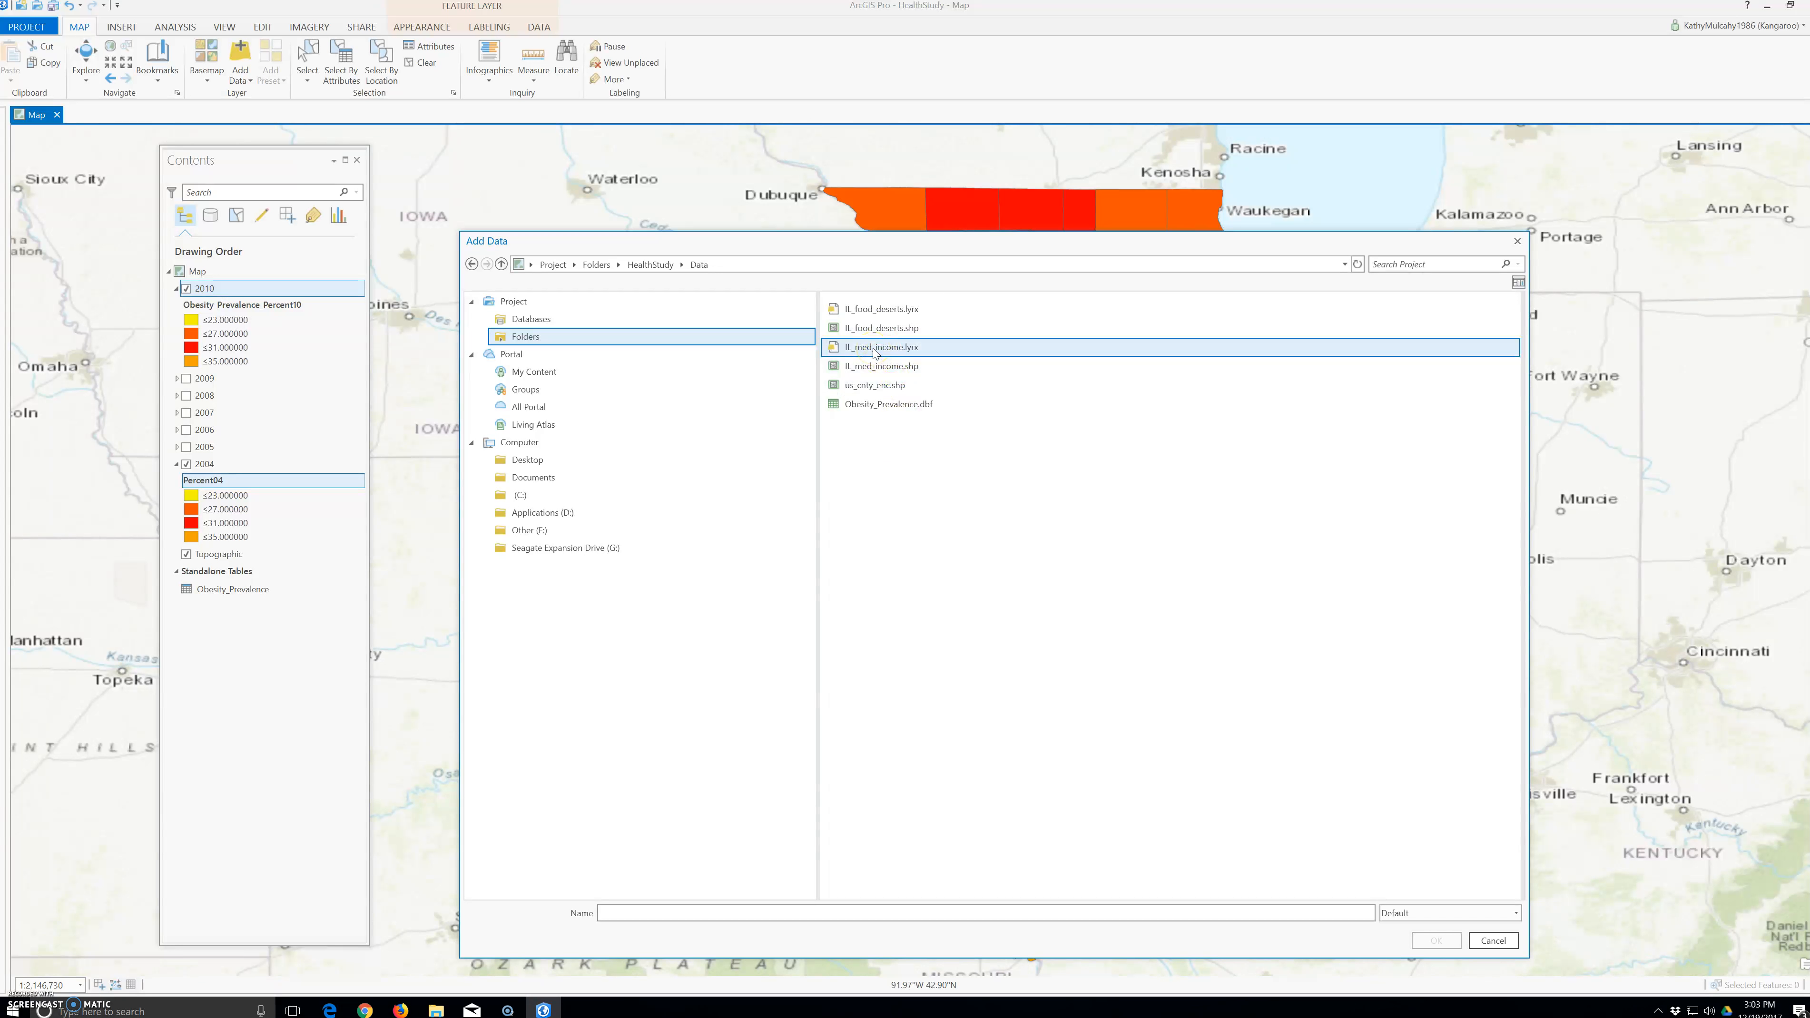
pyautogui.click(875, 352)
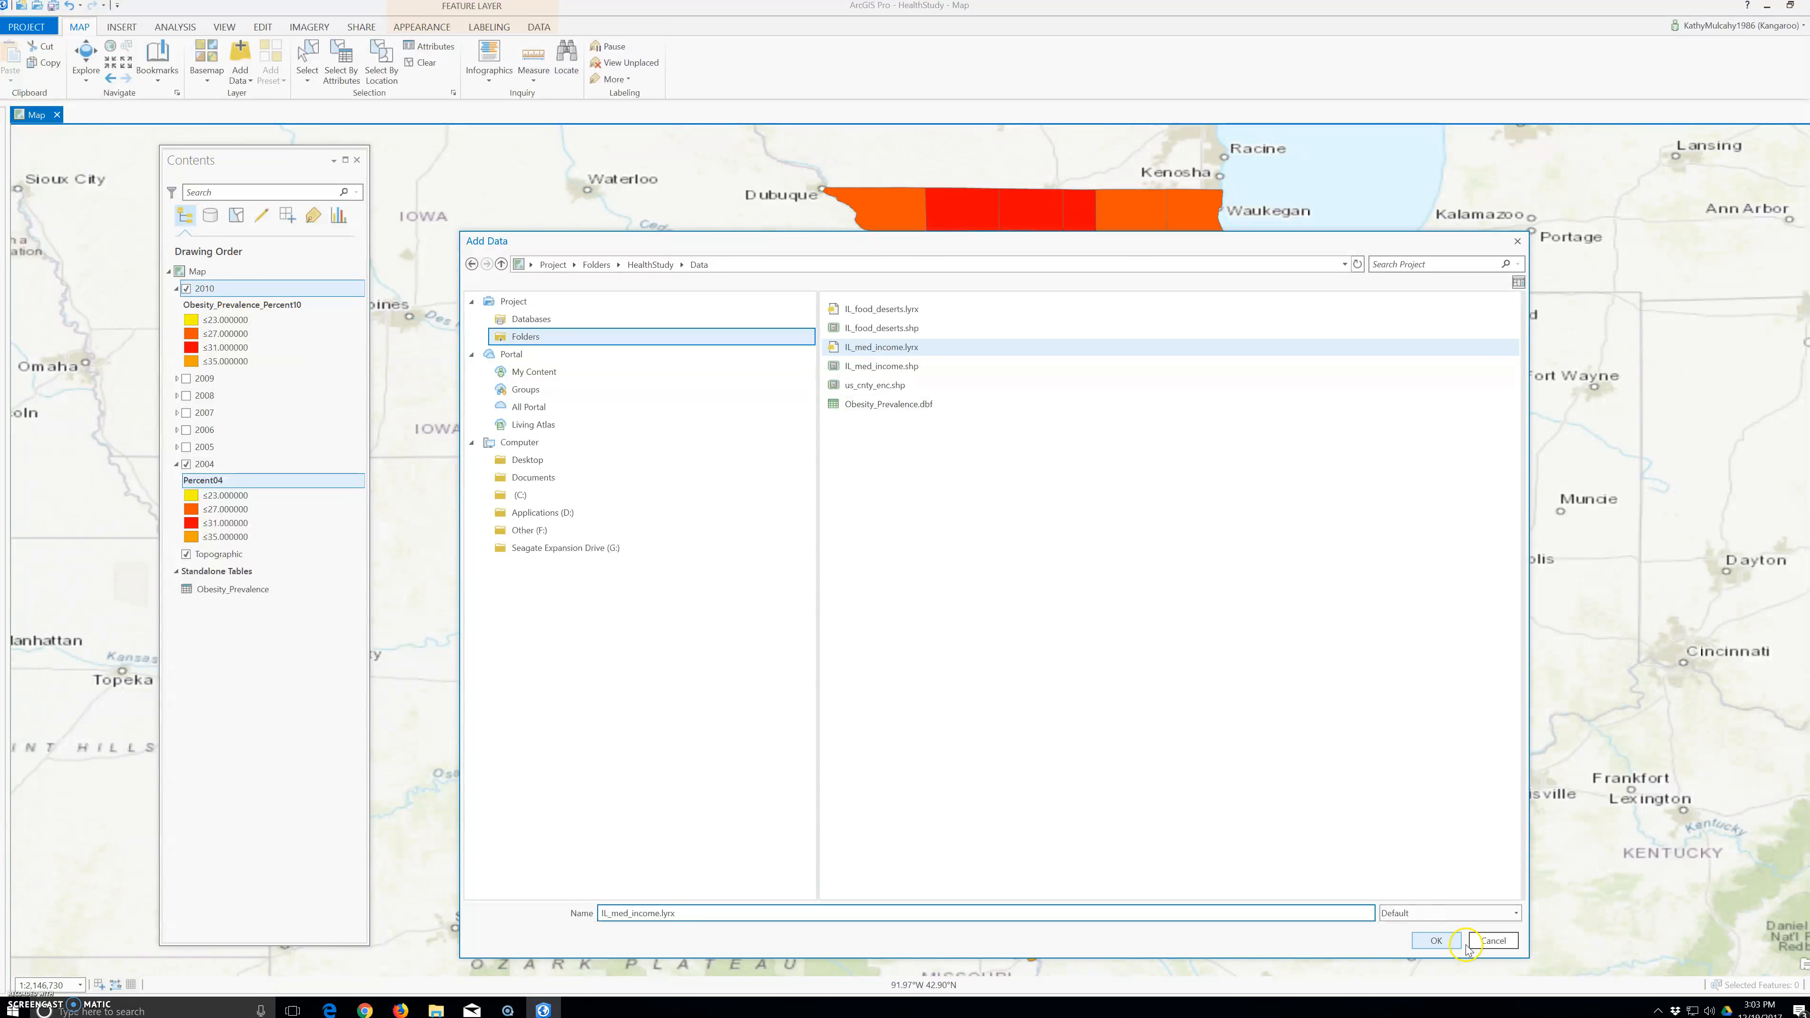
pyautogui.click(1436, 940)
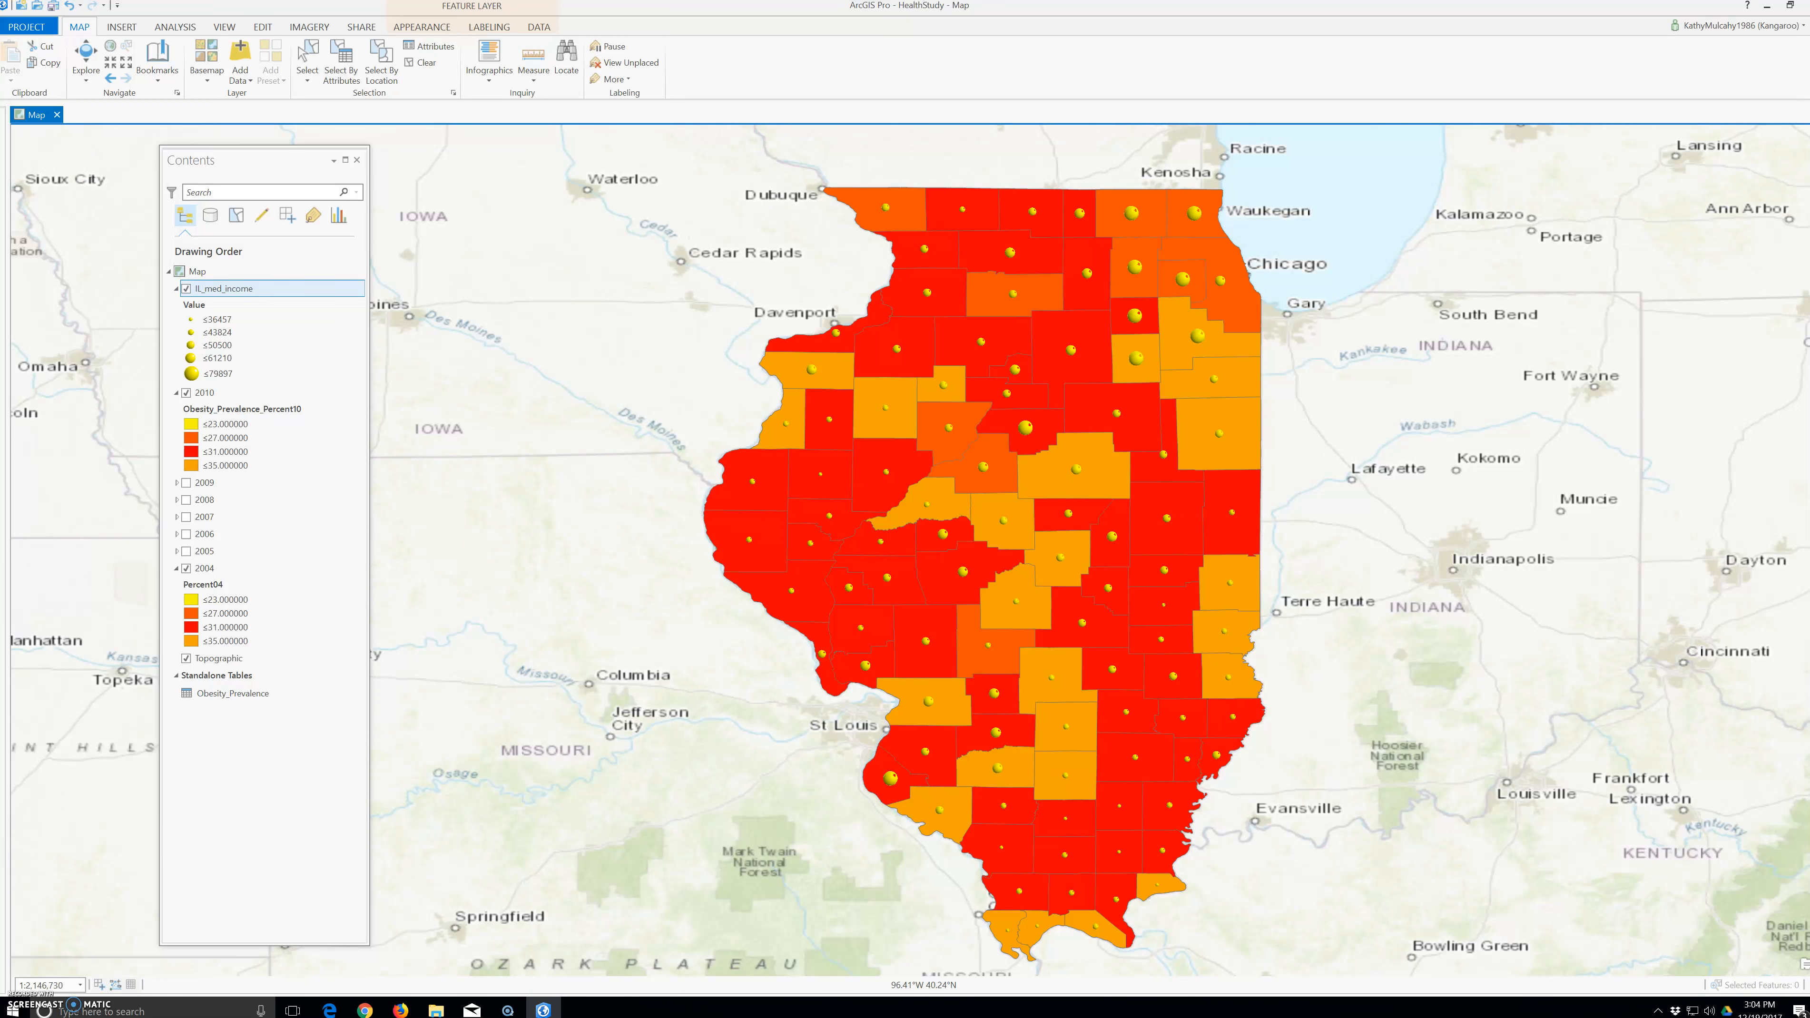
# - Save the 2010 layer as a layer file named Obesity2010p in the HealthStudy project's Data folder
pyautogui.click(447, 351)
pyautogui.rightClick(202, 392)
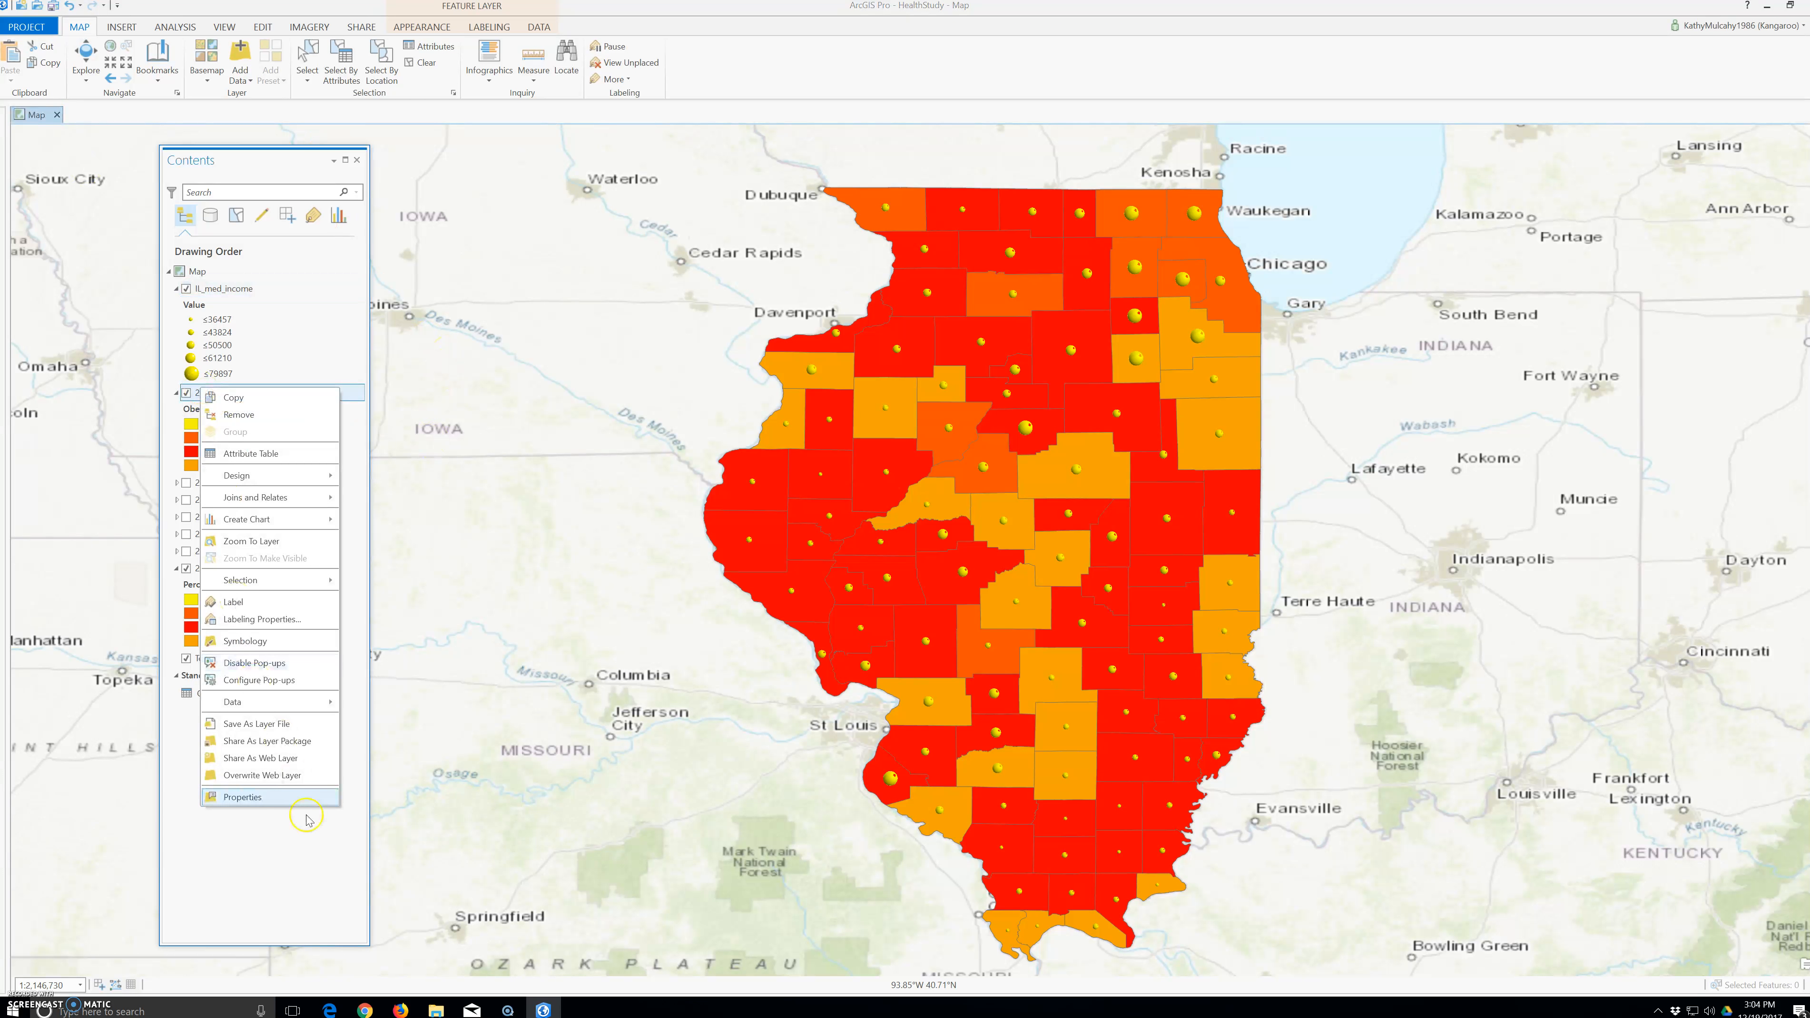
pyautogui.click(282, 724)
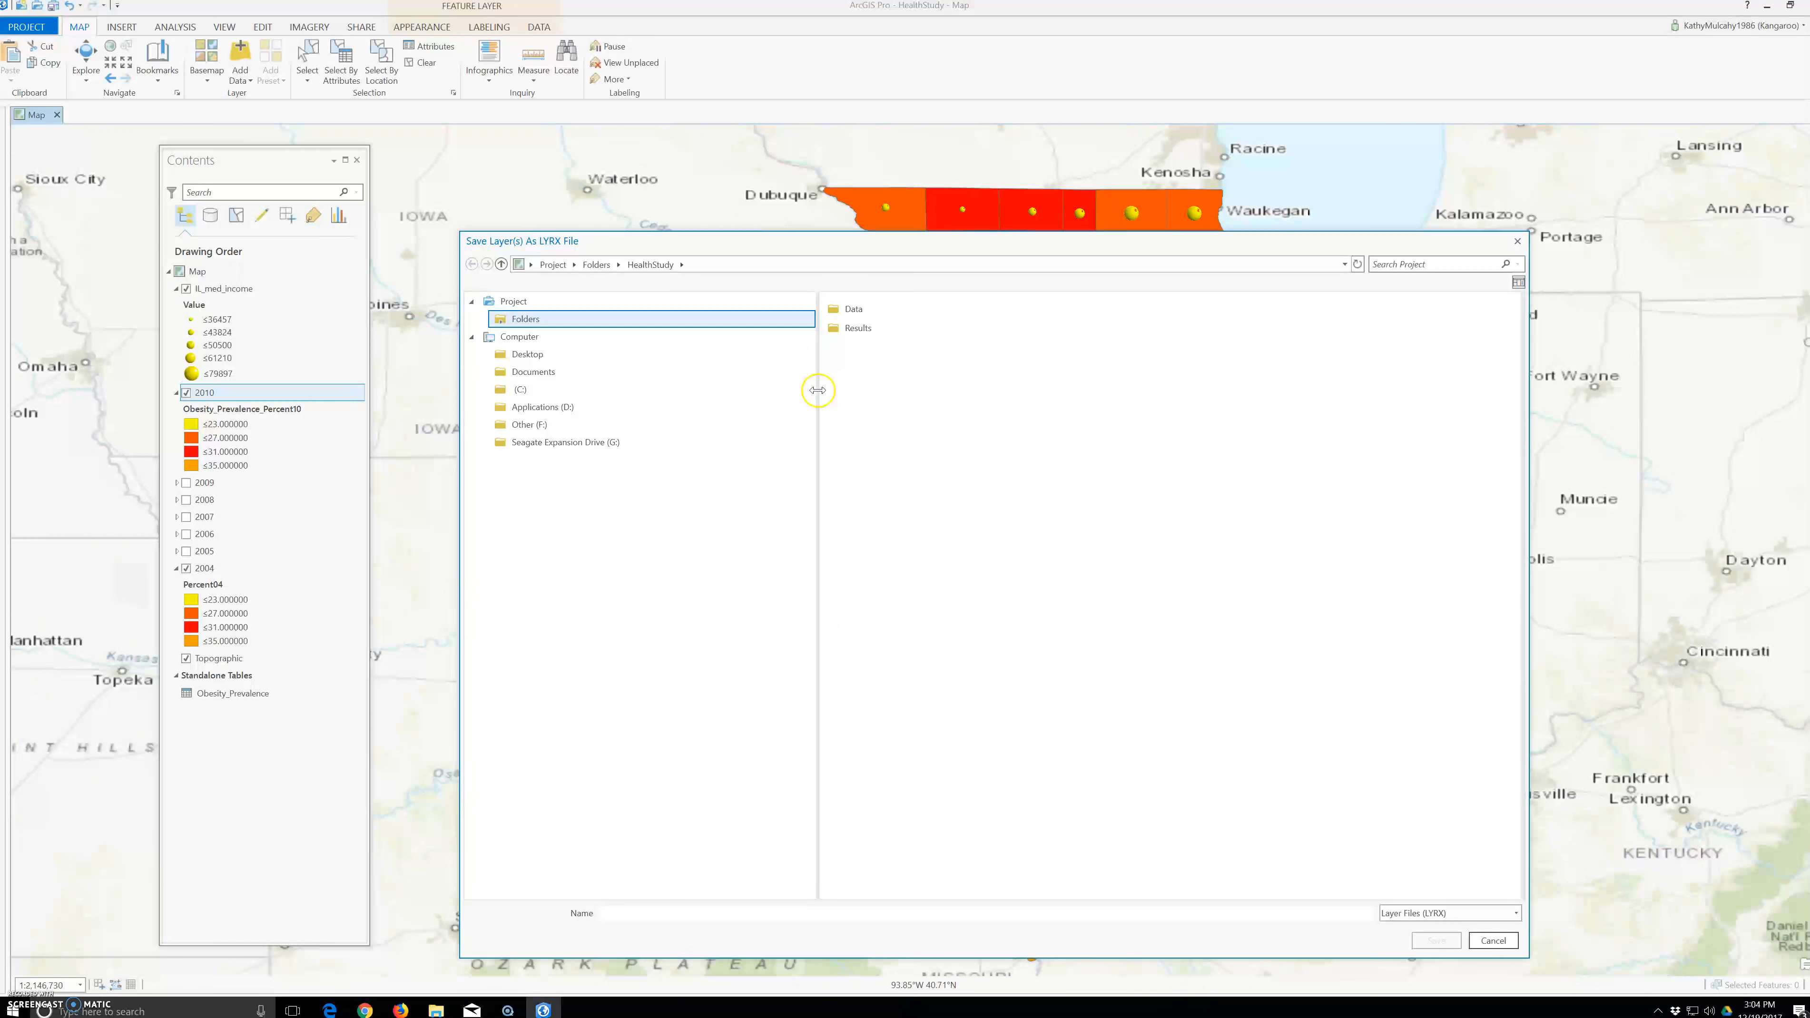
pyautogui.doubleClick(851, 309)
pyautogui.click(696, 870)
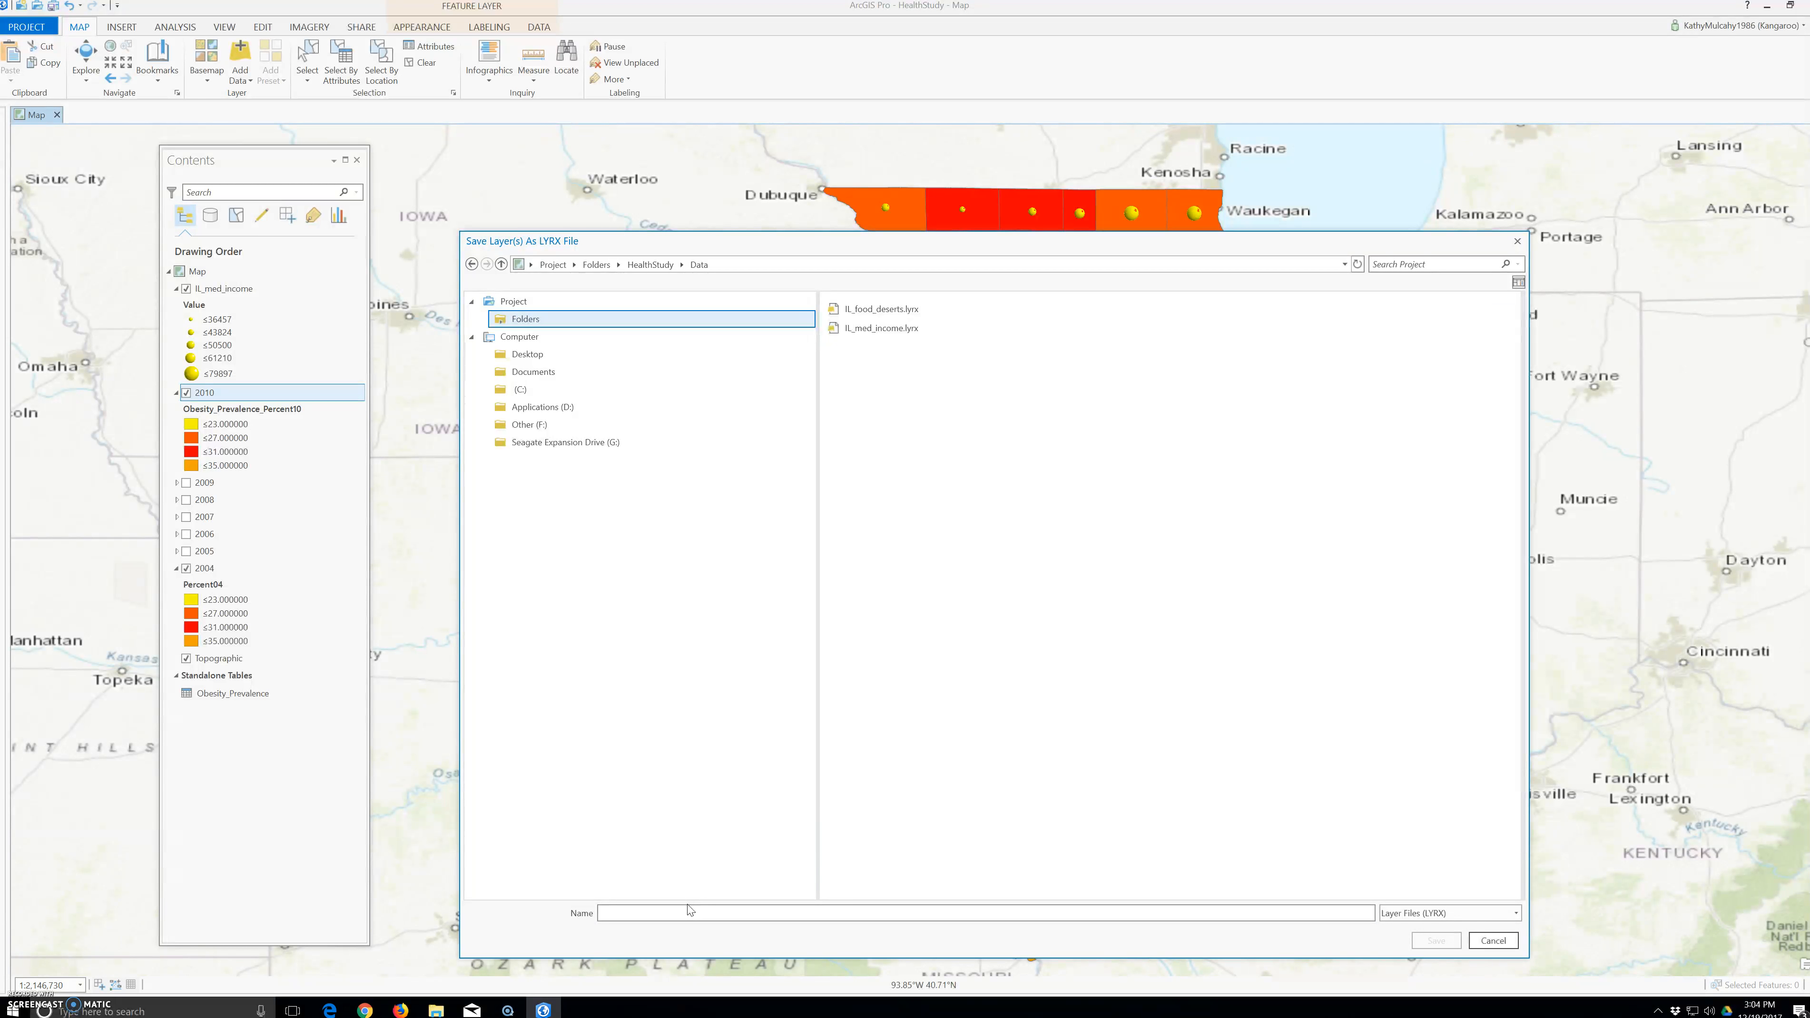
pyautogui.click(688, 906)
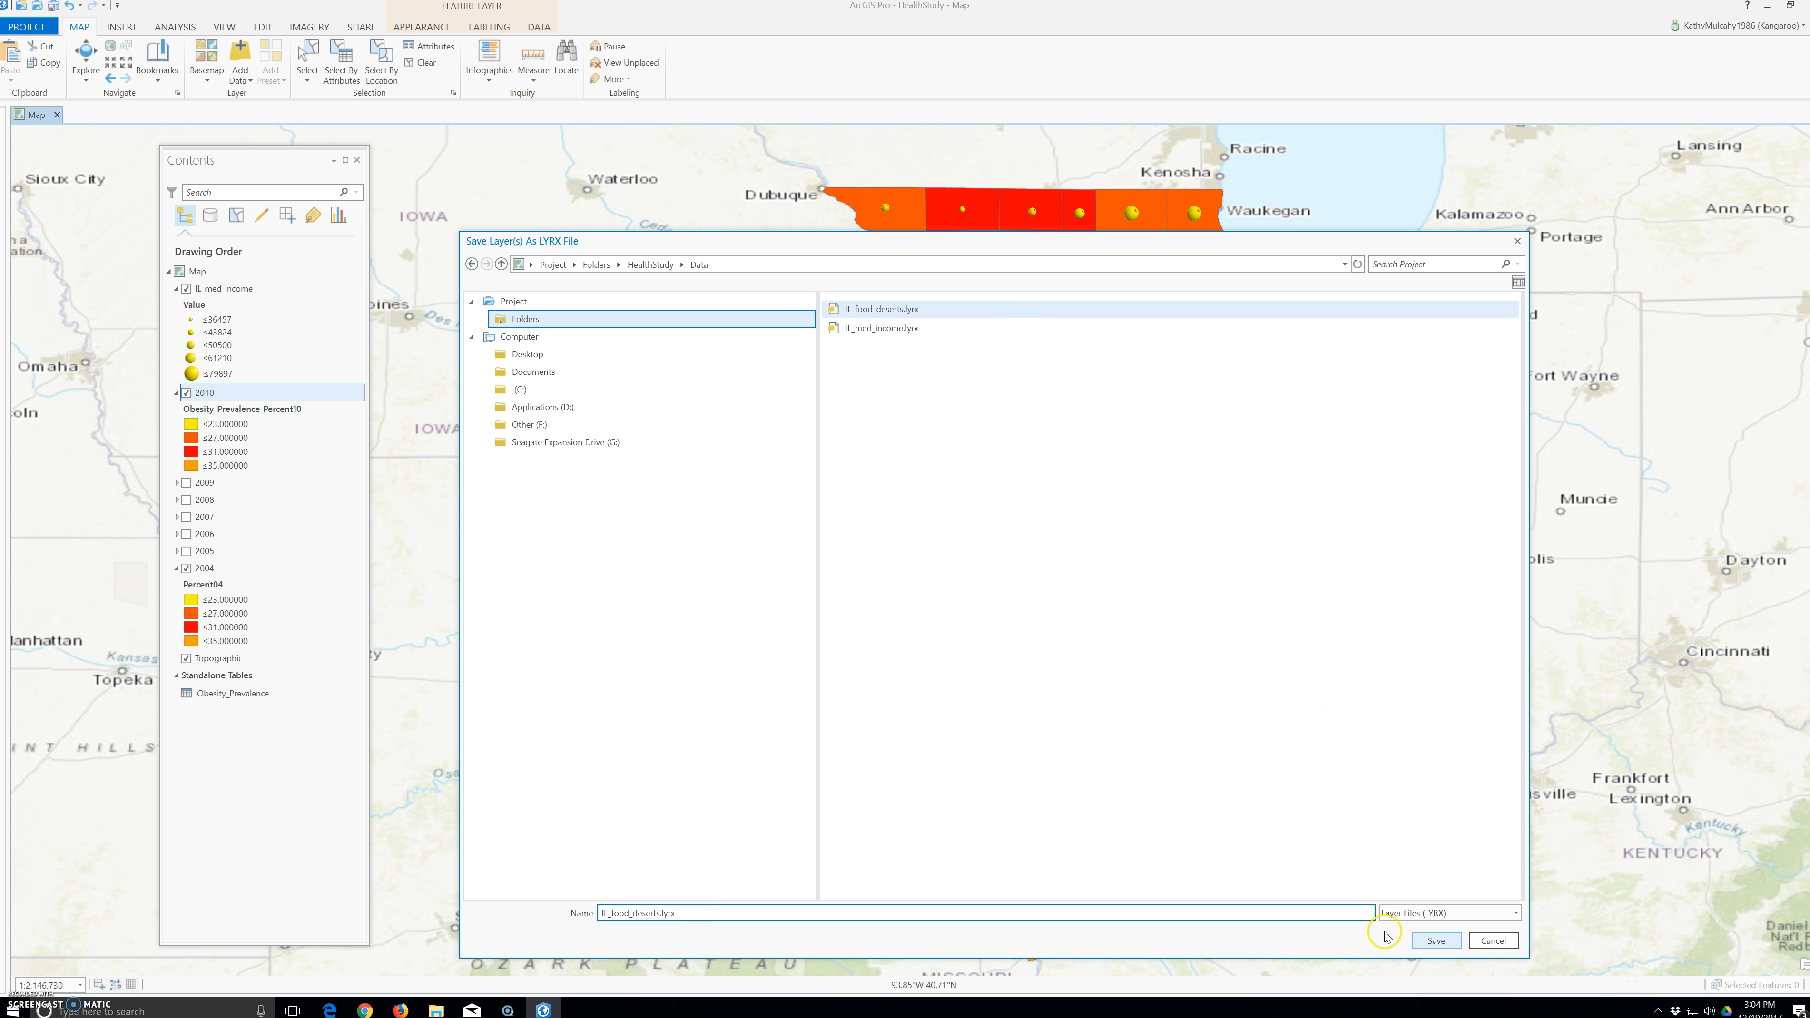
pyautogui.moveTo(759, 918); pyautogui.dragTo(547, 918)
pyautogui.write('Obe')
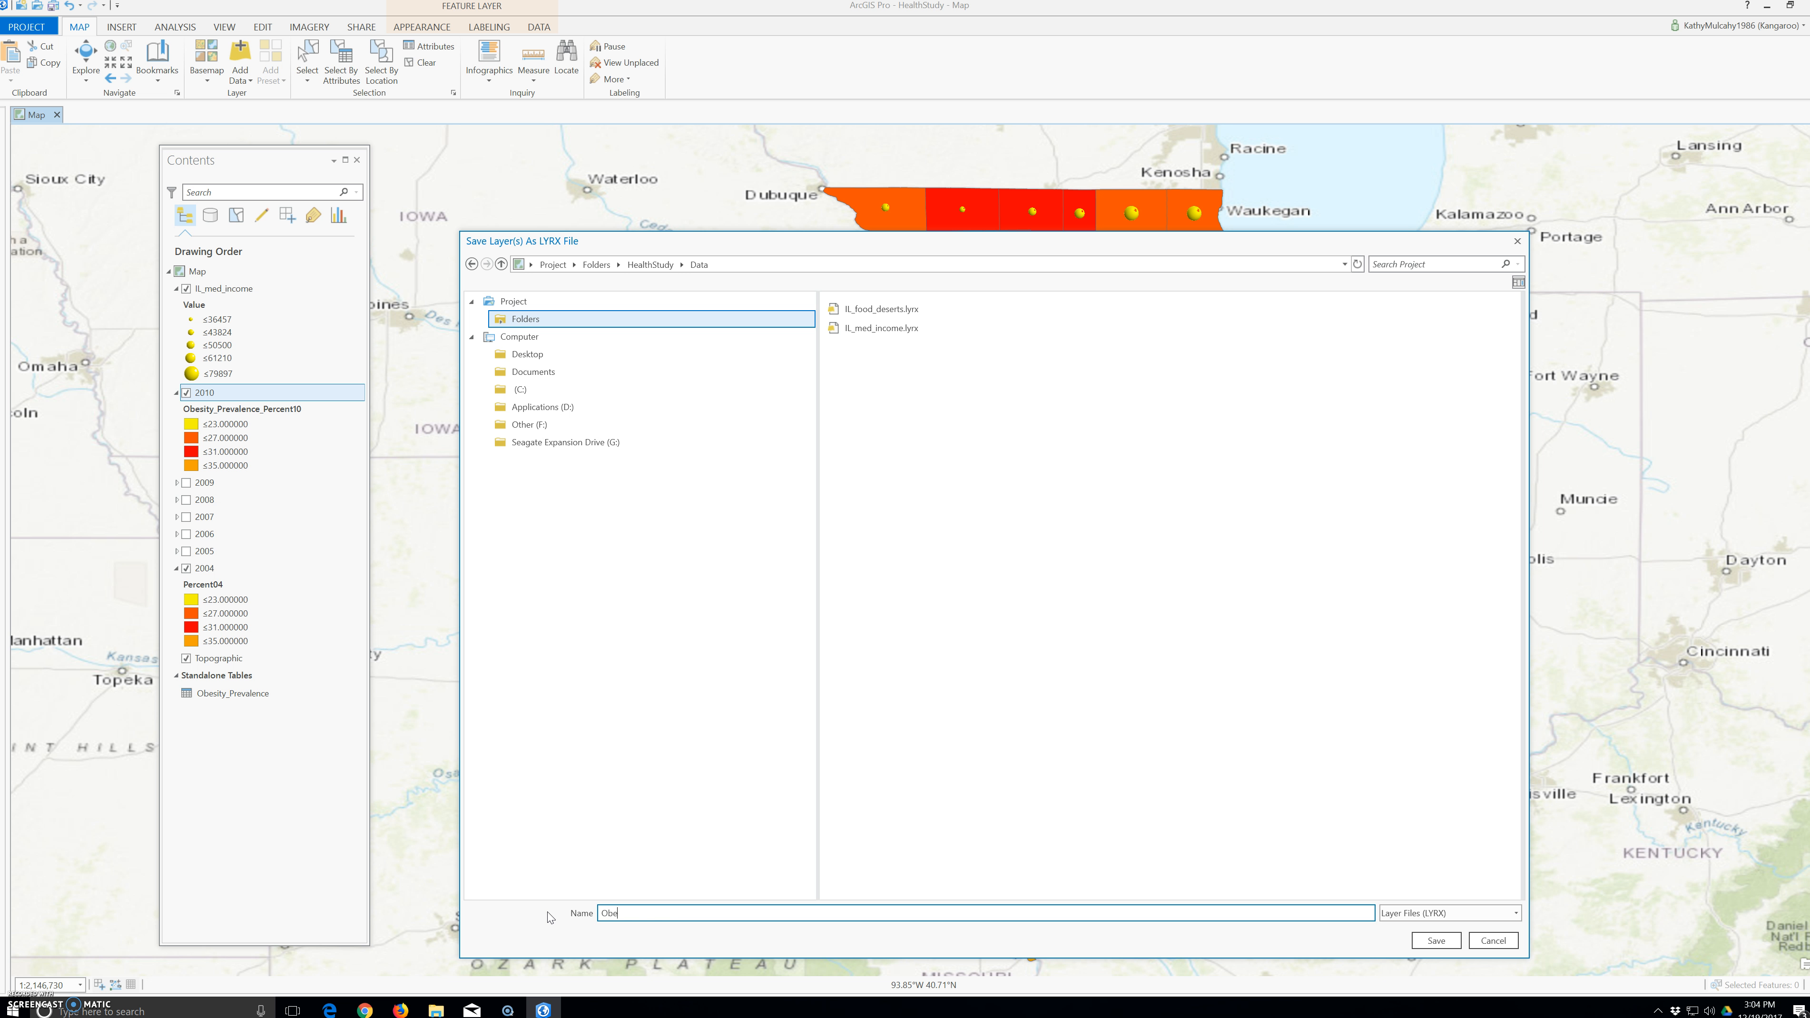
pyautogui.write('sity2010p')
pyautogui.click(1436, 941)
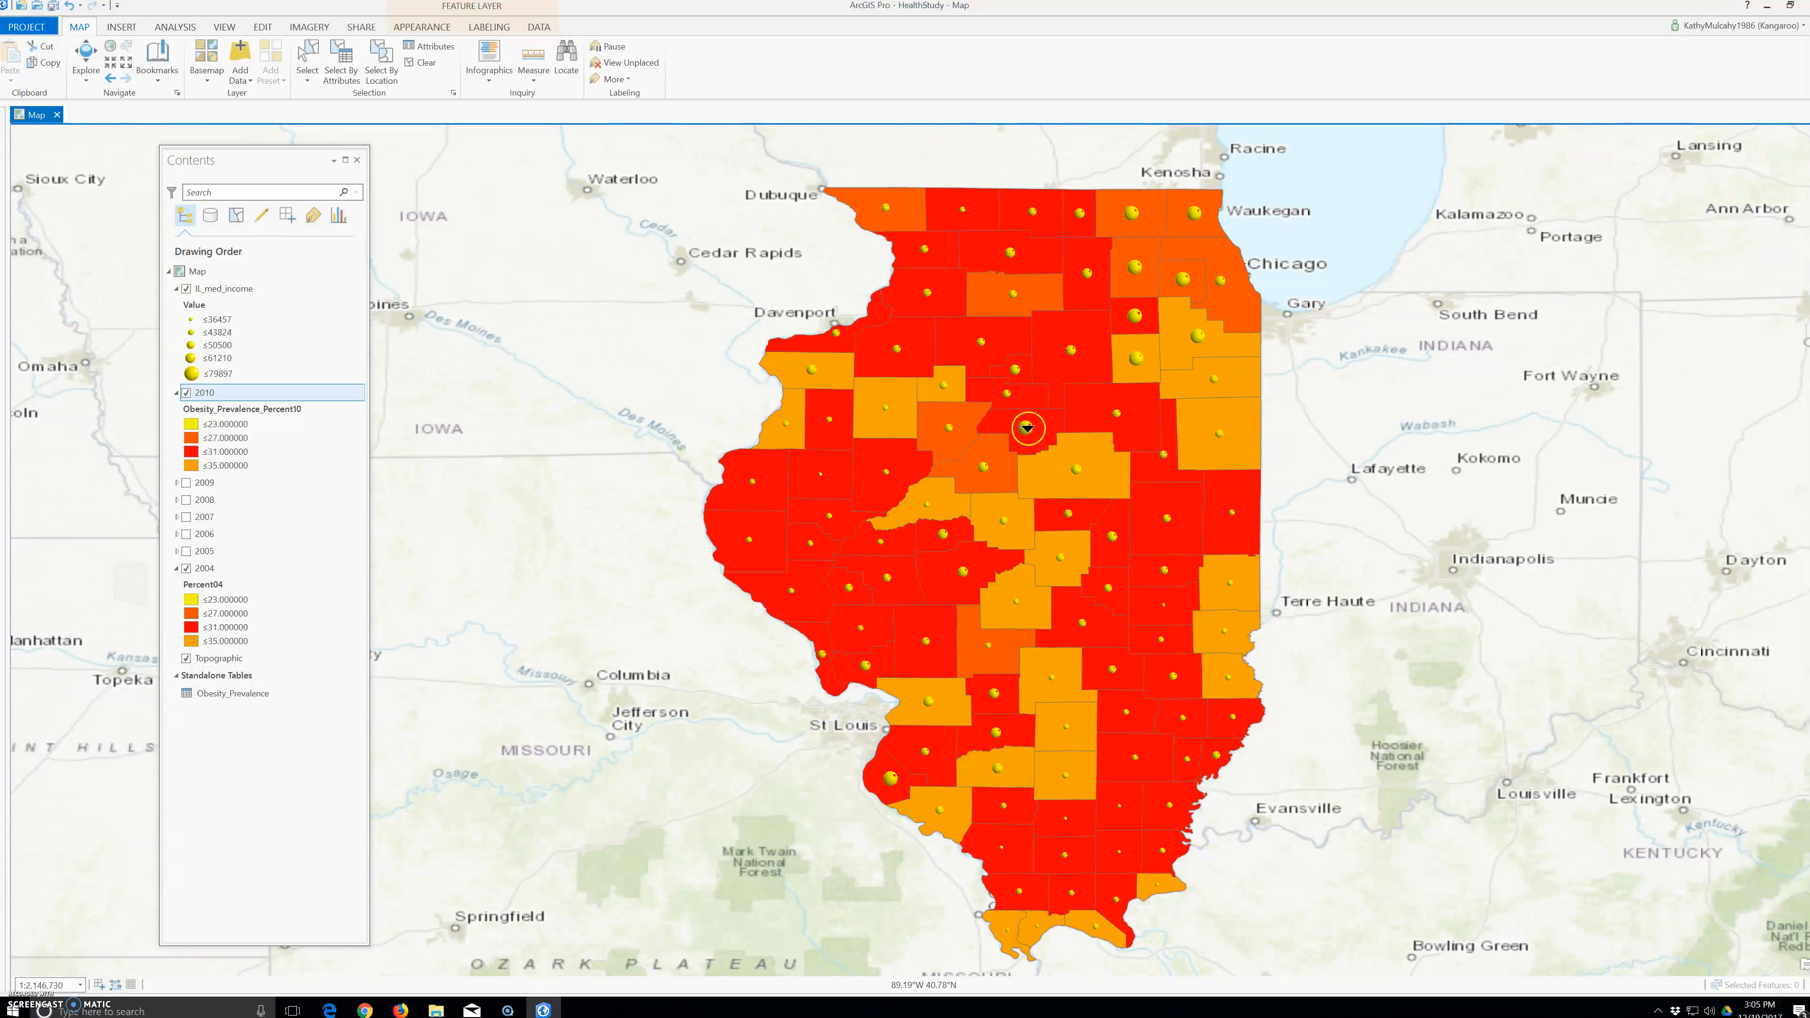
pyautogui.moveTo(1166, 414); pyautogui.dragTo(1159, 164)
pyautogui.moveTo(1382, 601); pyautogui.dragTo(1384, 606)
pyautogui.moveTo(1009, 234); pyautogui.dragTo(1113, 178)
pyautogui.click(27, 22)
pyautogui.click(19, 109)
pyautogui.click(27, 29)
pyautogui.click(22, 20)
# - Insert a new map into the project and switch between it and the original Illinois map
pyautogui.click(116, 33)
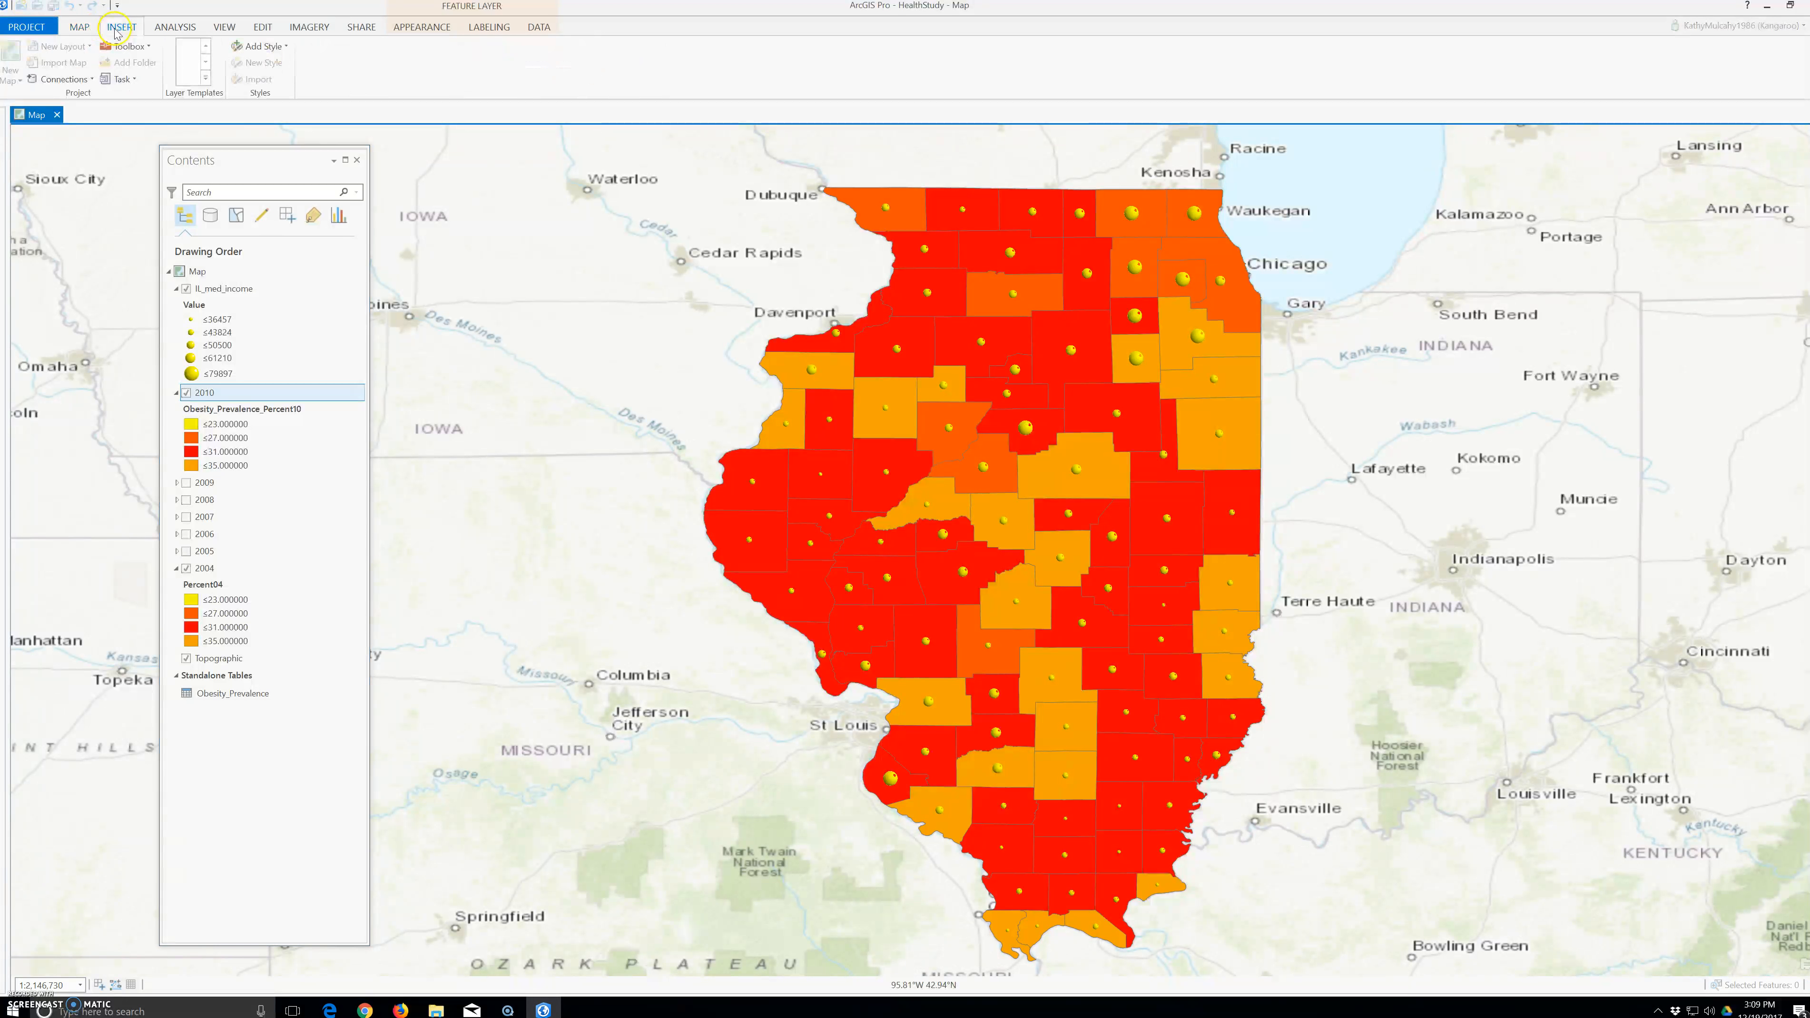
pyautogui.click(15, 62)
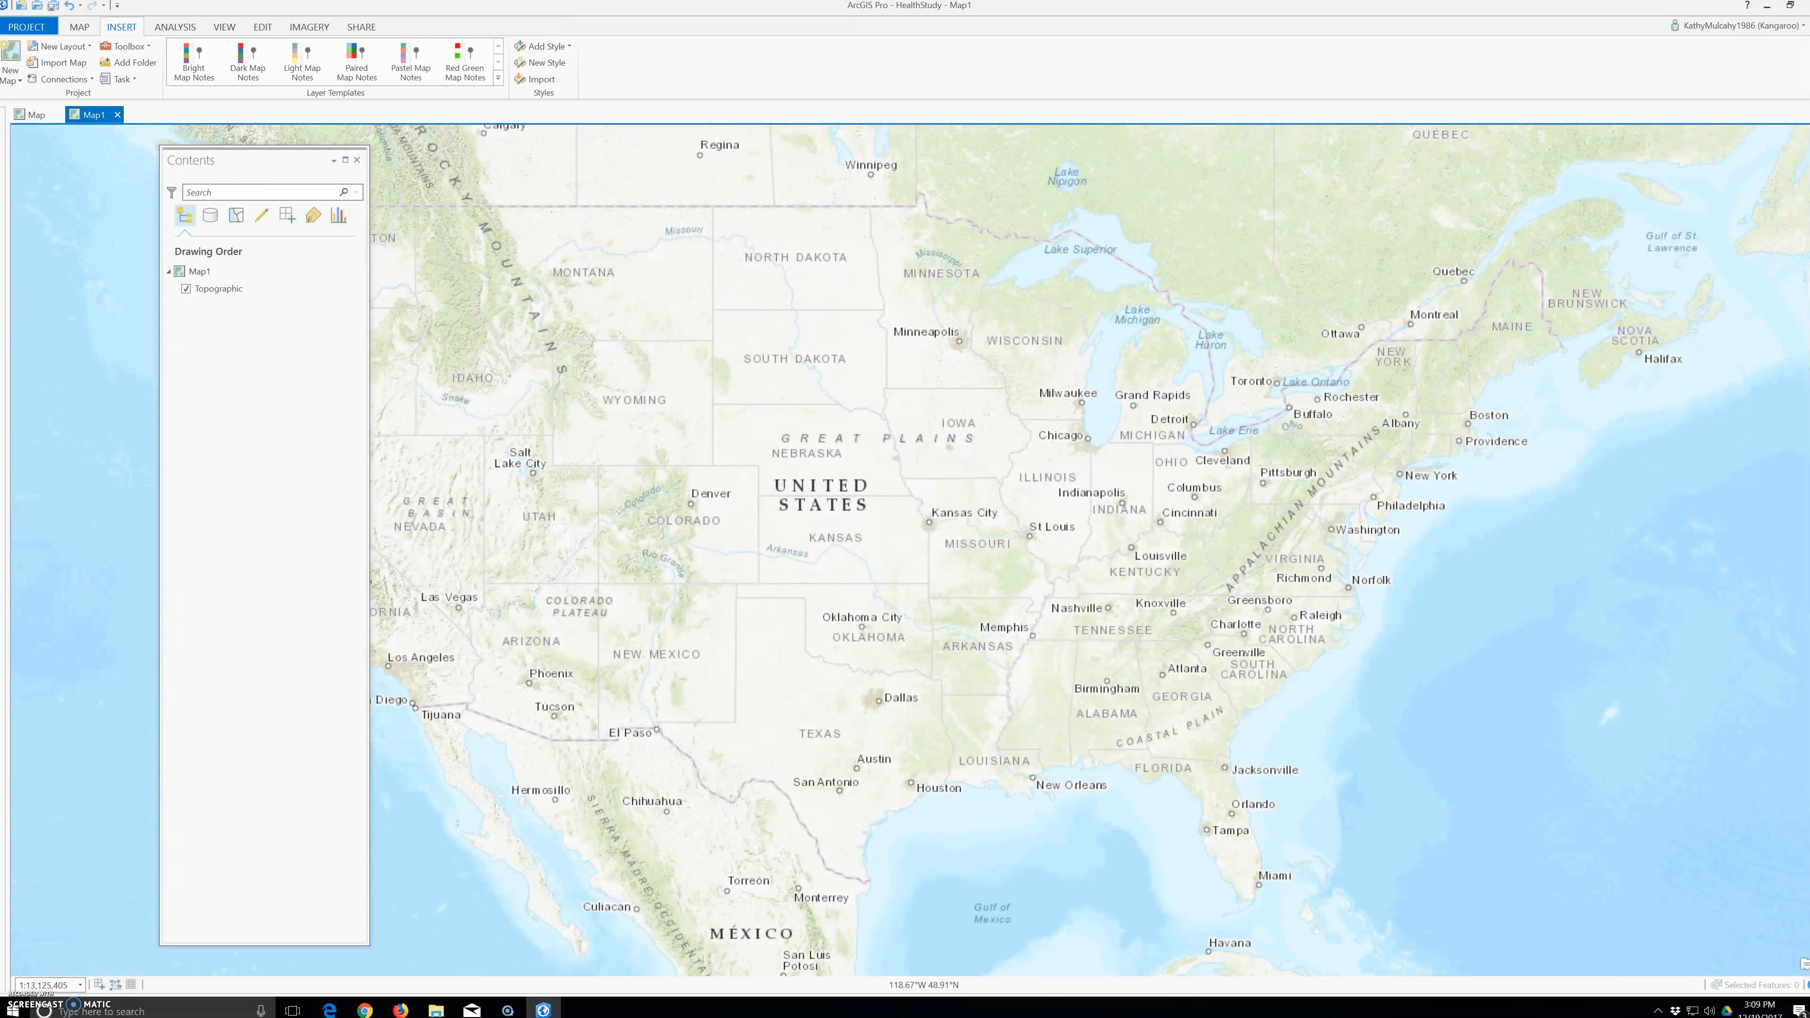
pyautogui.click(32, 114)
pyautogui.click(93, 116)
pyautogui.click(85, 119)
pyautogui.click(38, 113)
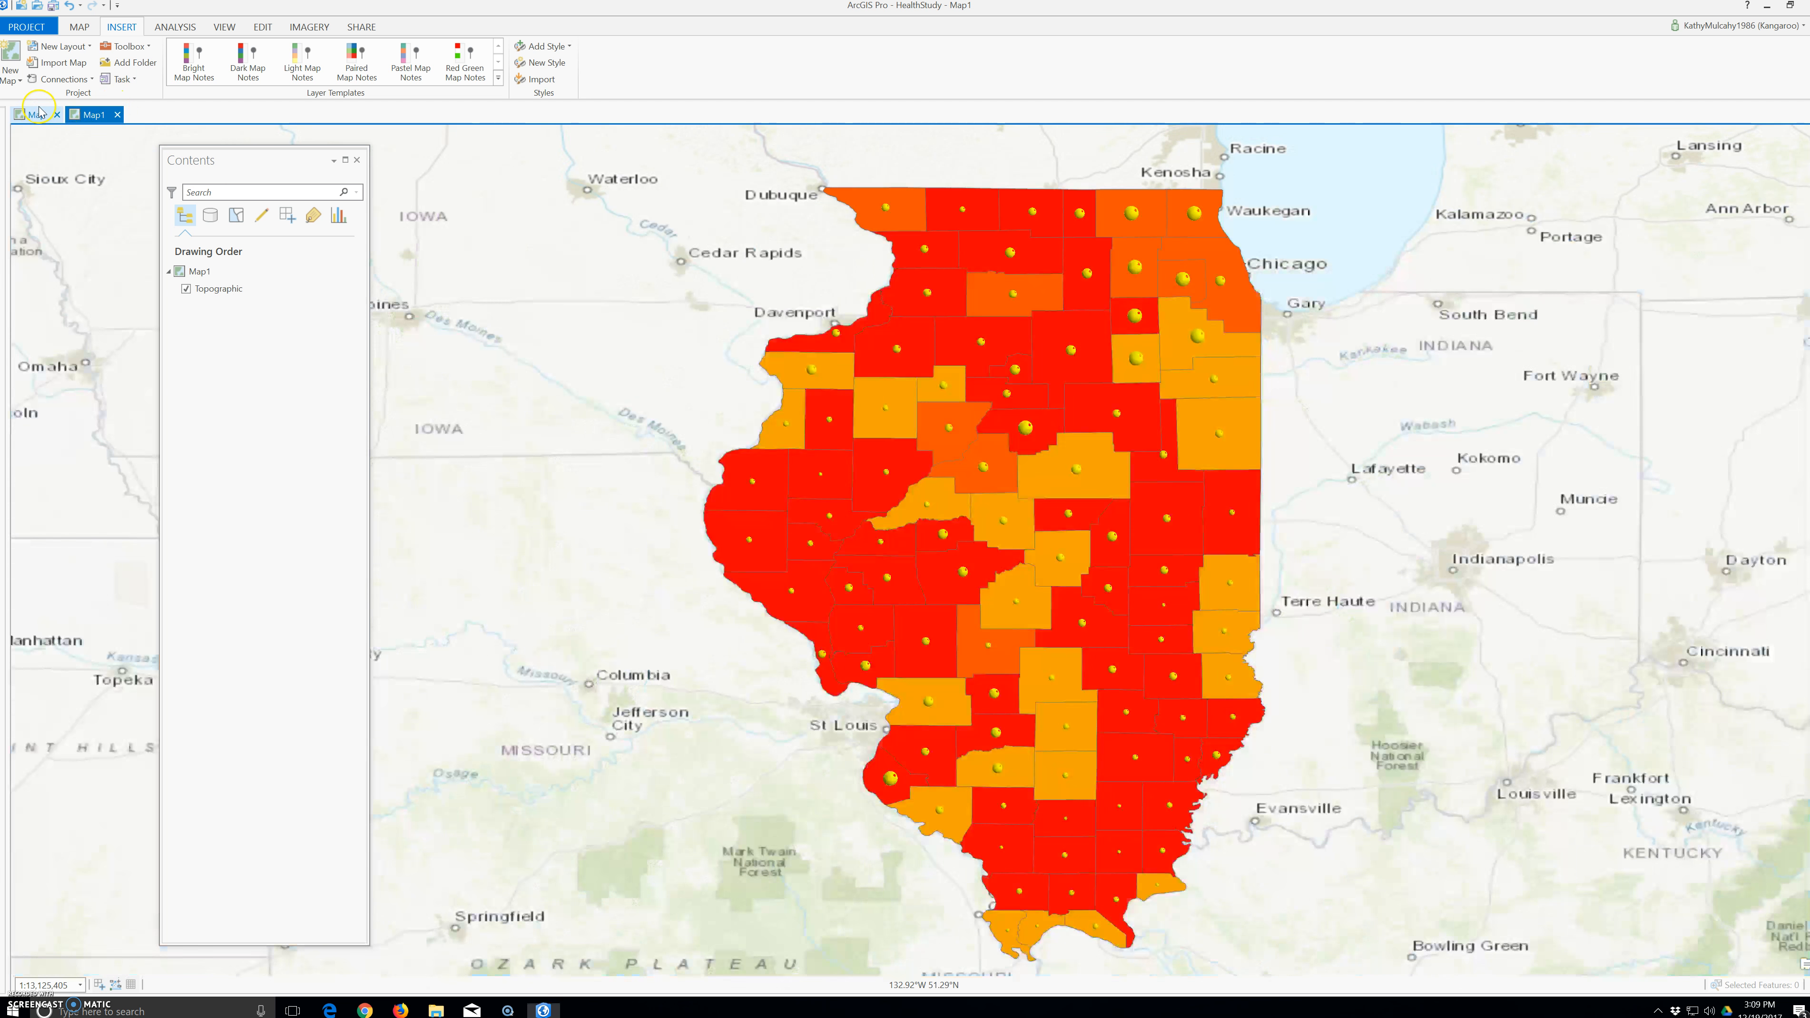
pyautogui.click(82, 115)
pyautogui.click(36, 115)
pyautogui.click(81, 117)
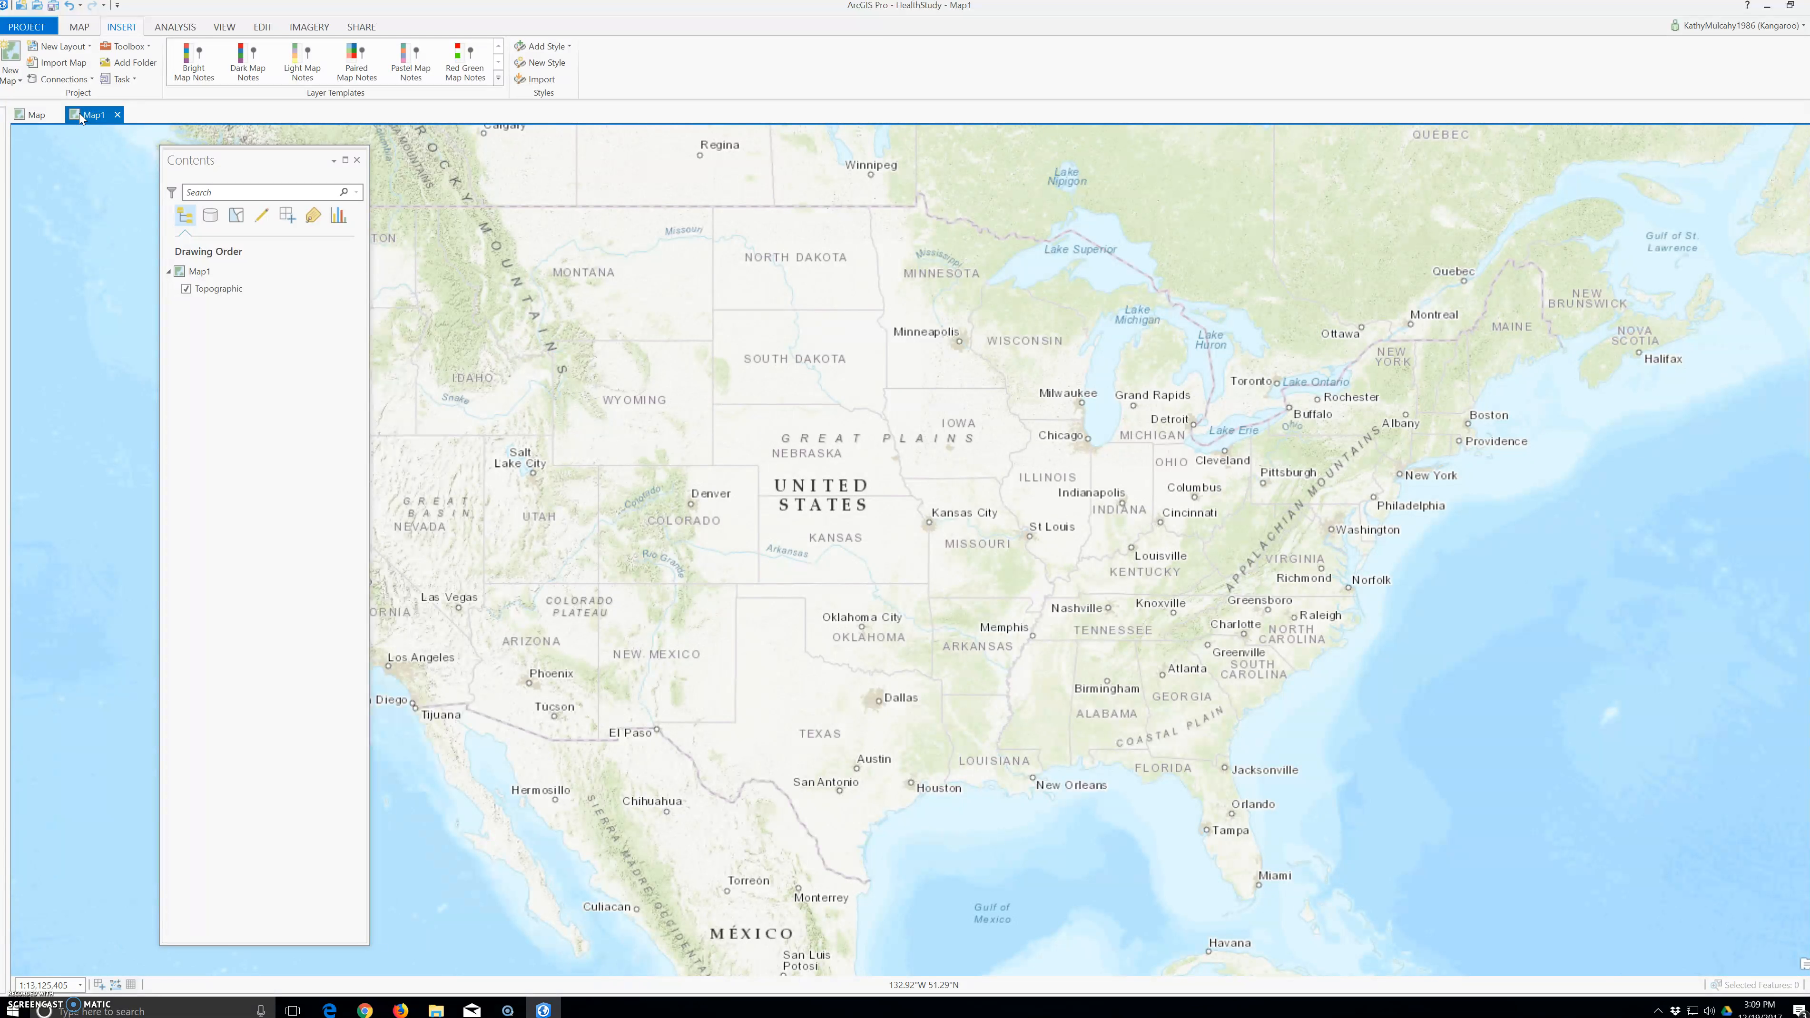
pyautogui.click(76, 121)
pyautogui.click(73, 123)
pyautogui.rightClick(91, 120)
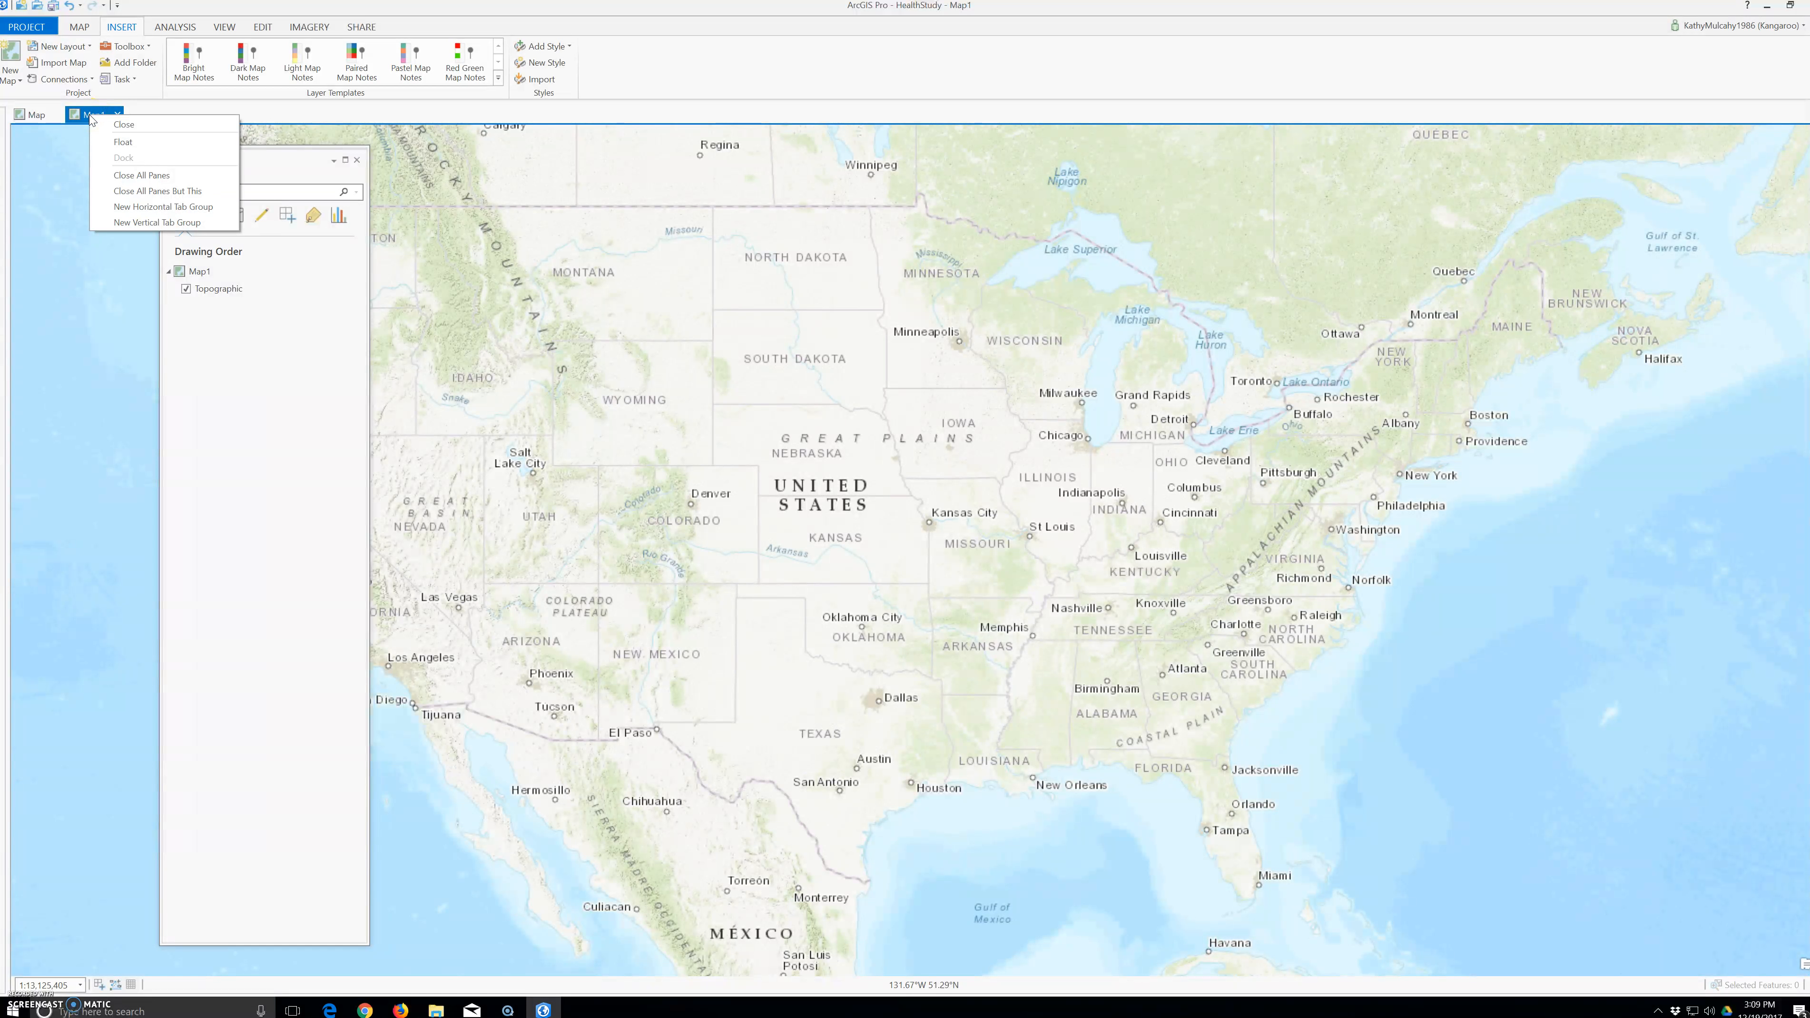
pyautogui.click(94, 115)
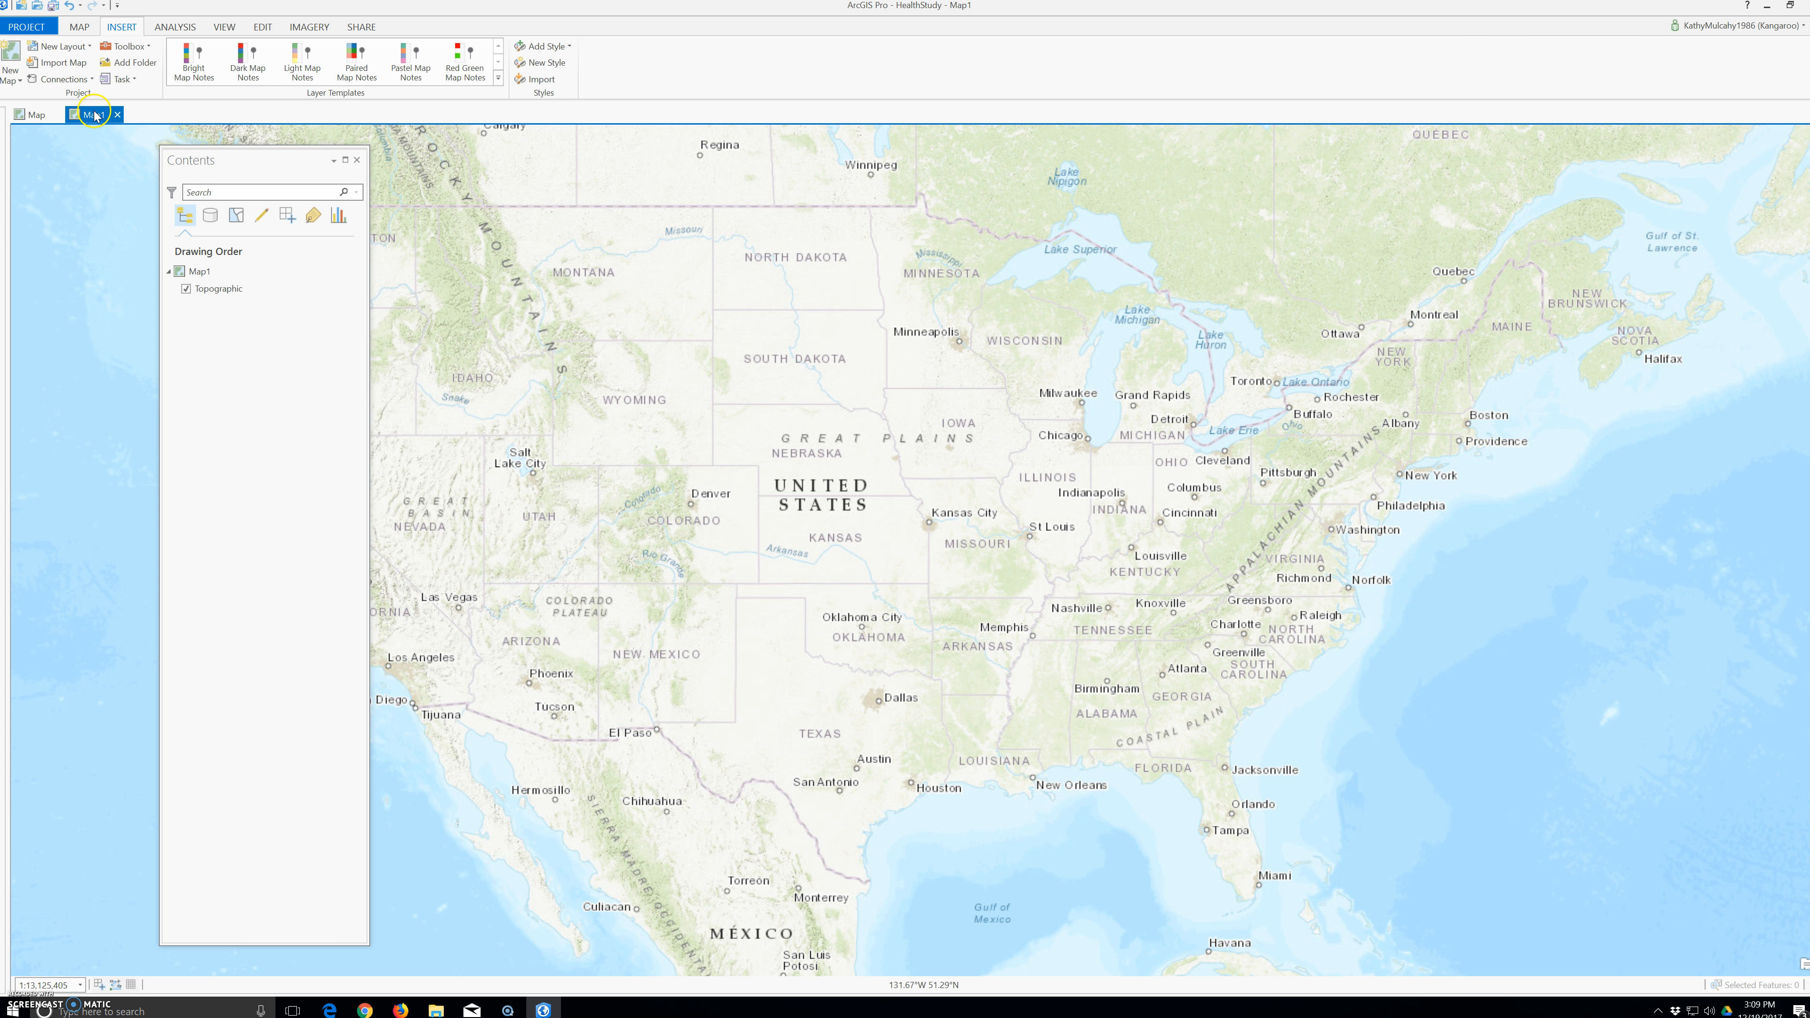
pyautogui.click(97, 115)
pyautogui.click(79, 26)
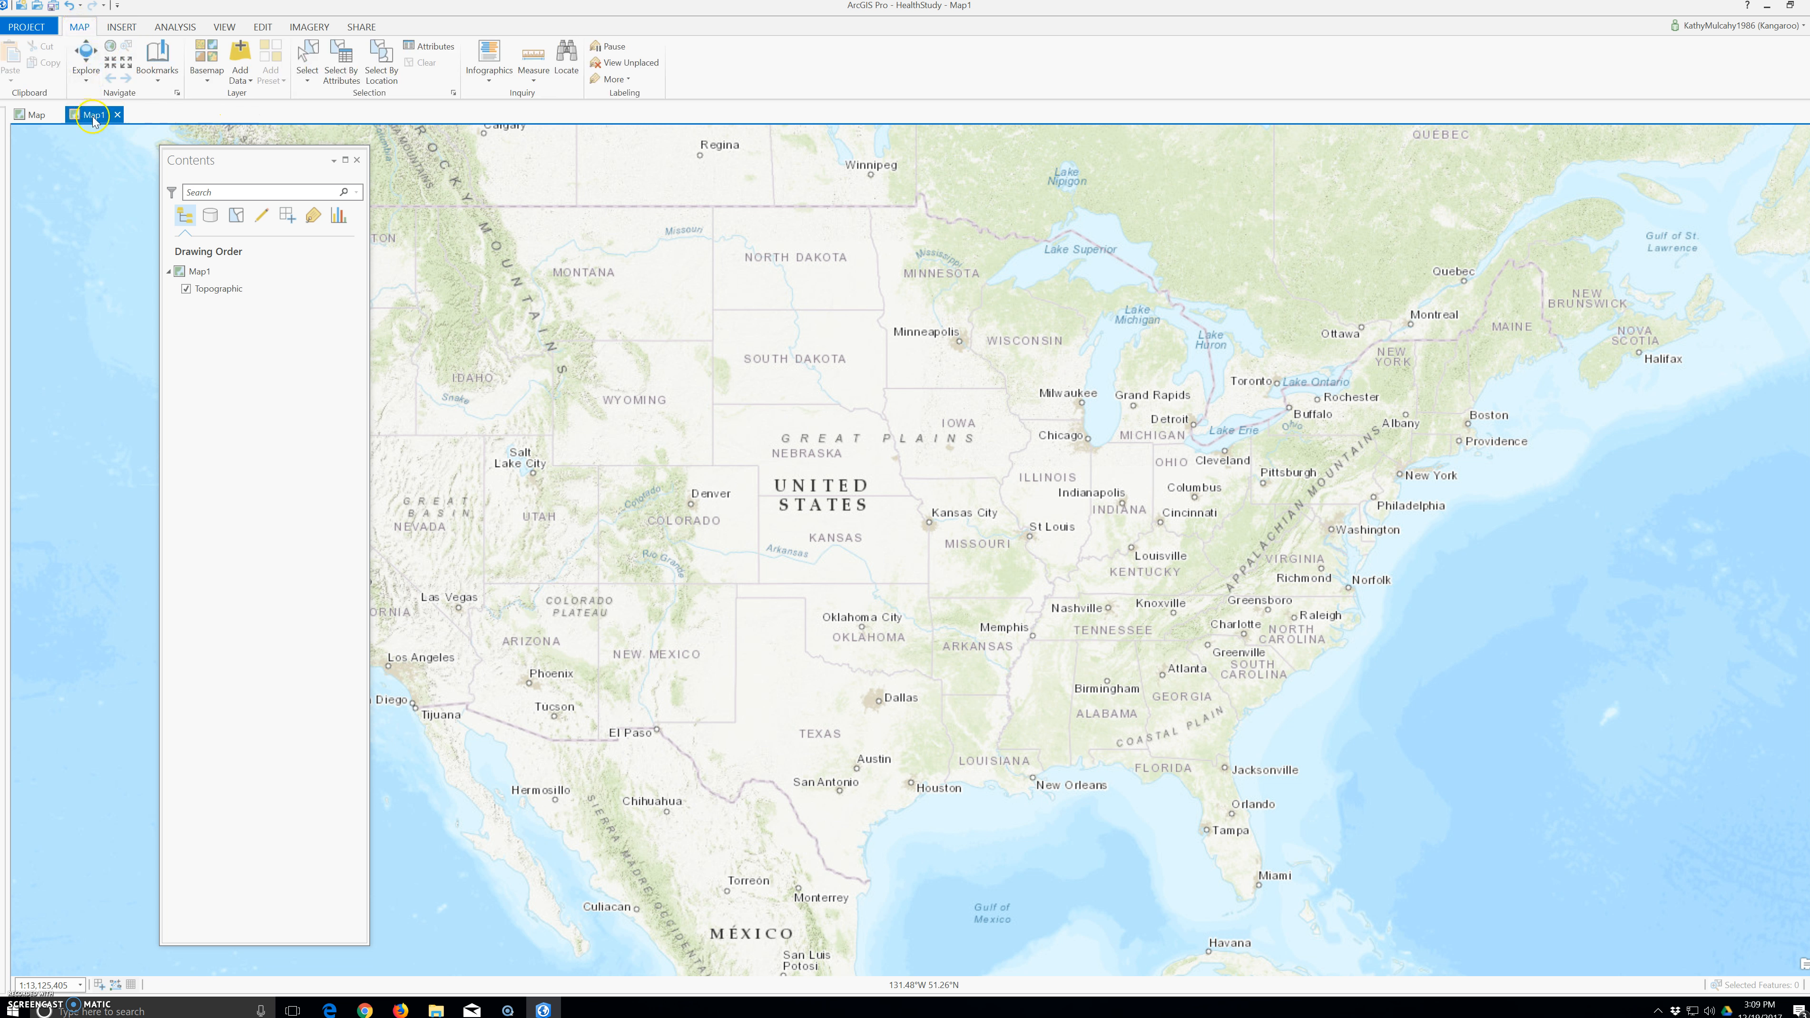
pyautogui.click(48, 115)
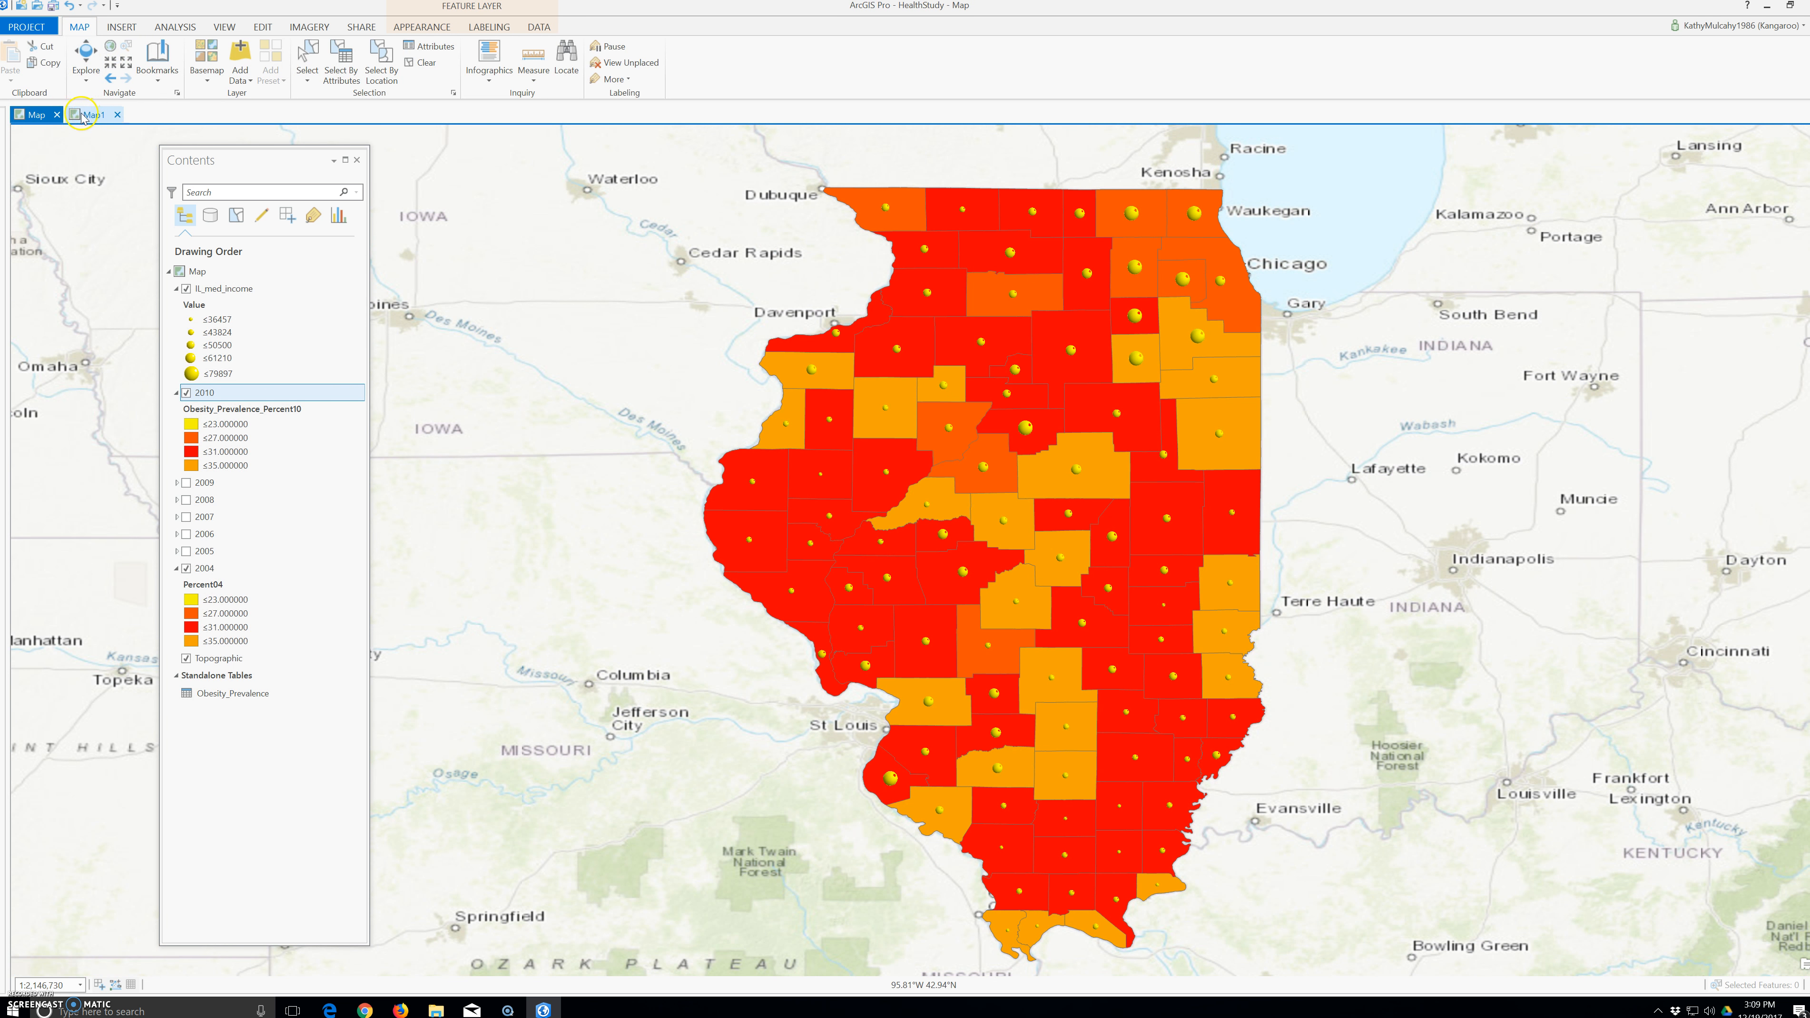
pyautogui.click(92, 115)
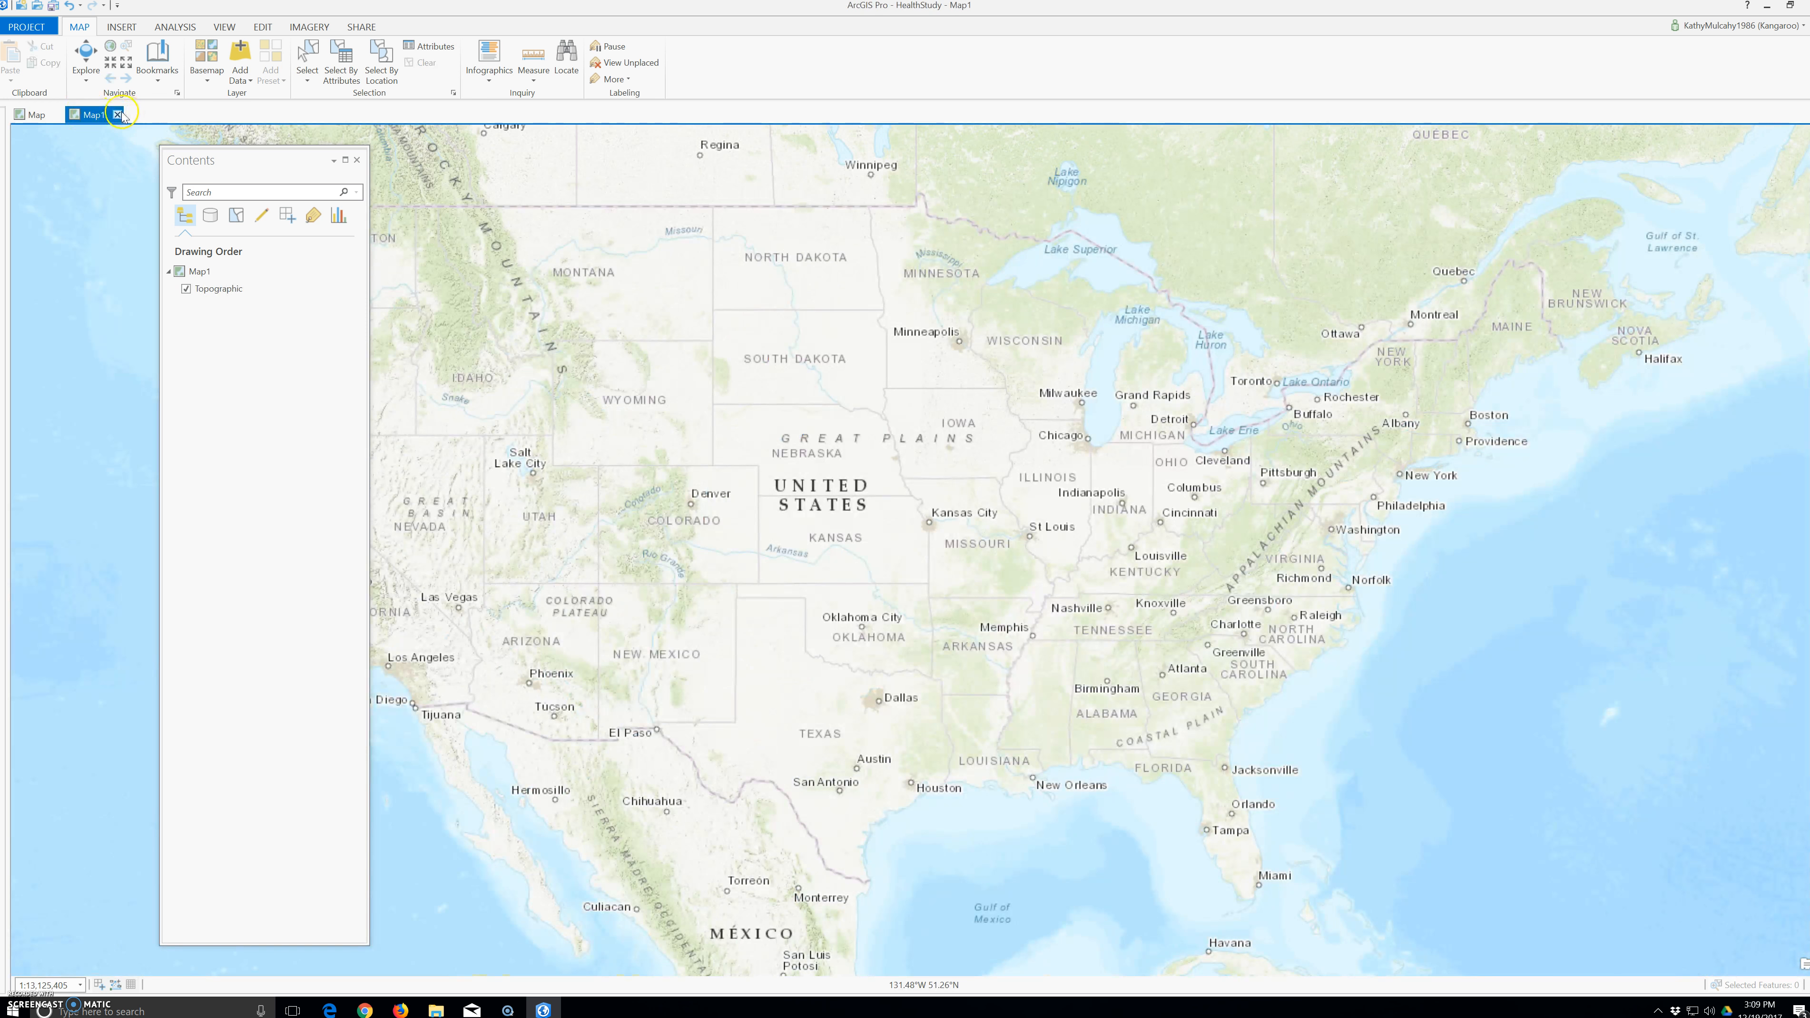
pyautogui.moveTo(122, 113); pyautogui.dragTo(137, 122)
pyautogui.doubleClick(137, 122)
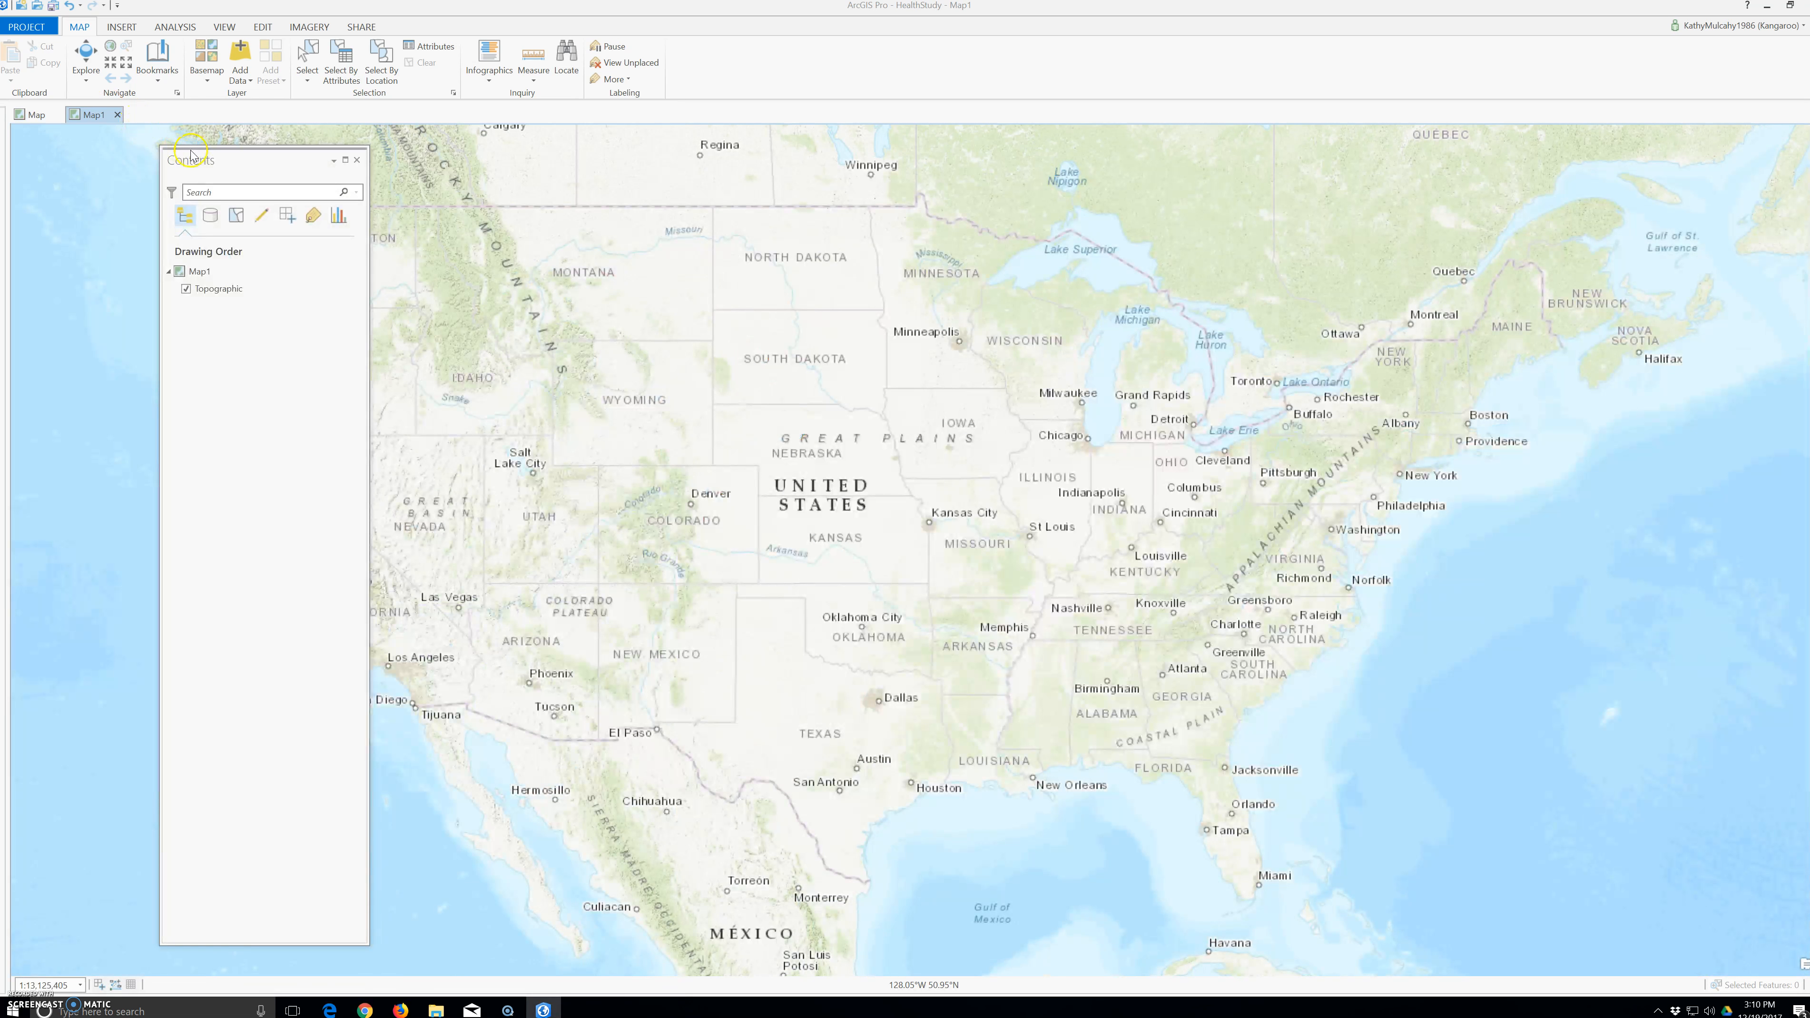
pyautogui.click(96, 117)
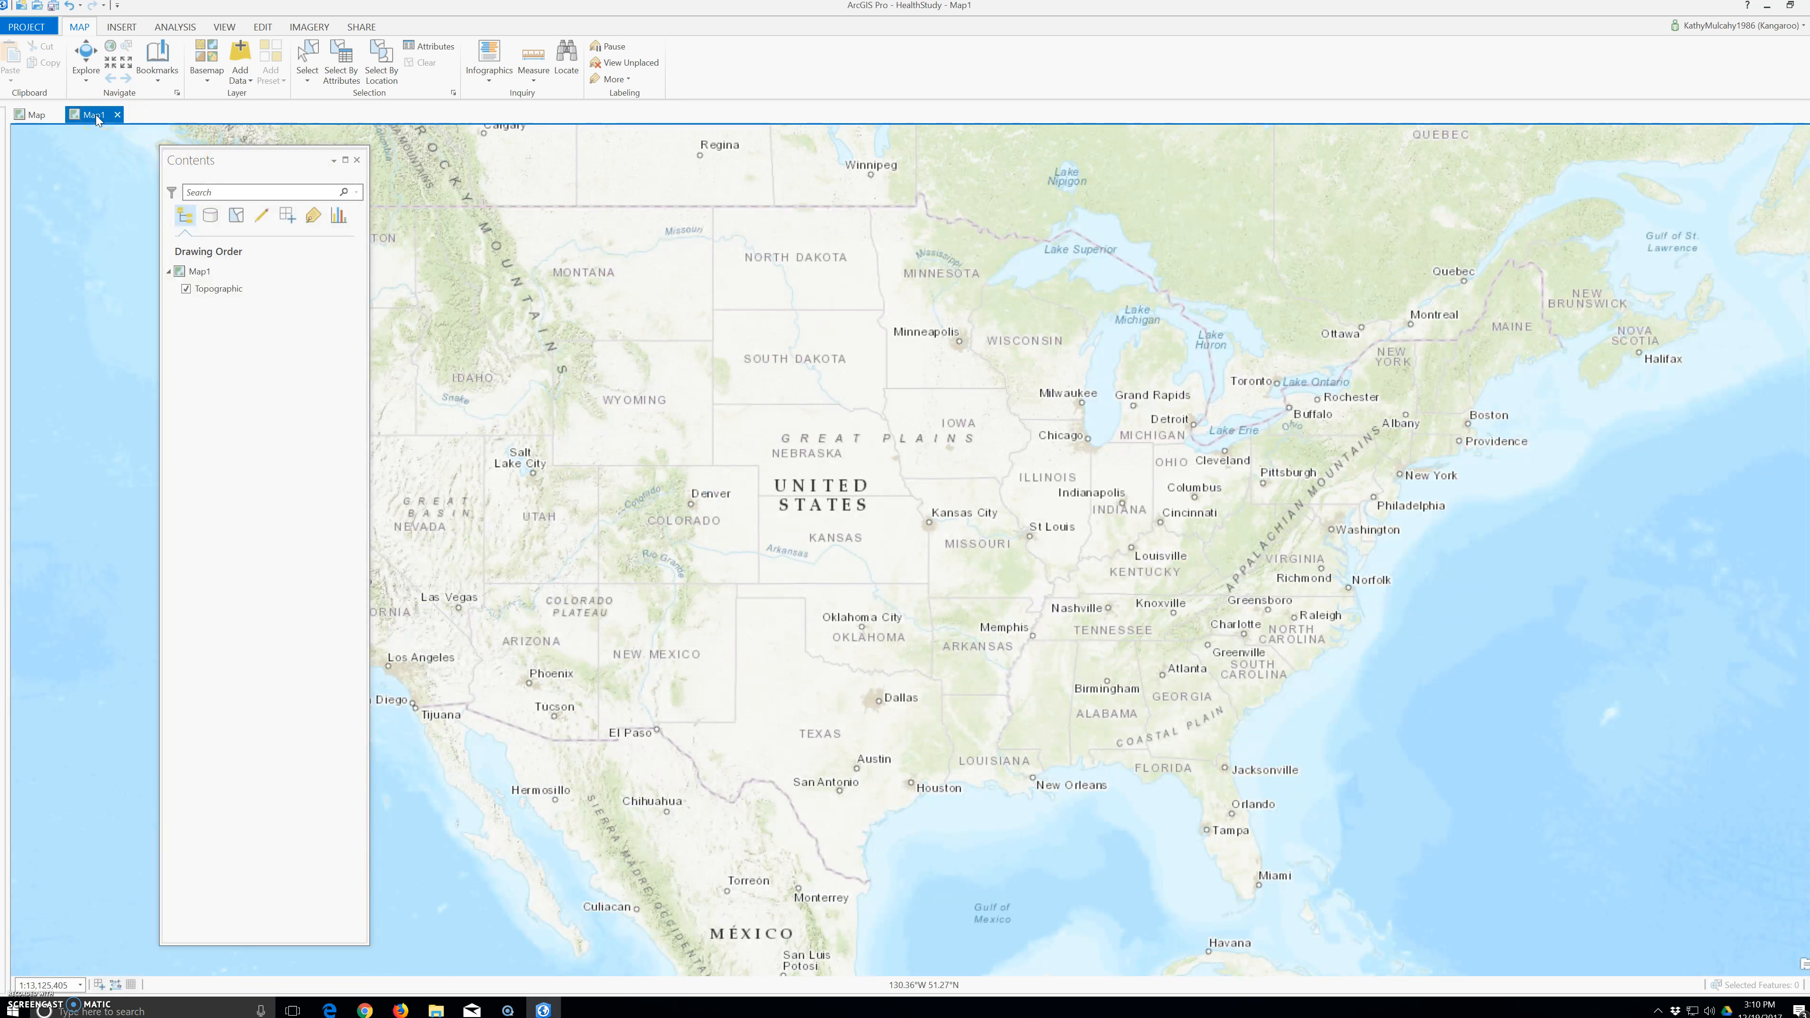
pyautogui.rightClick(97, 119)
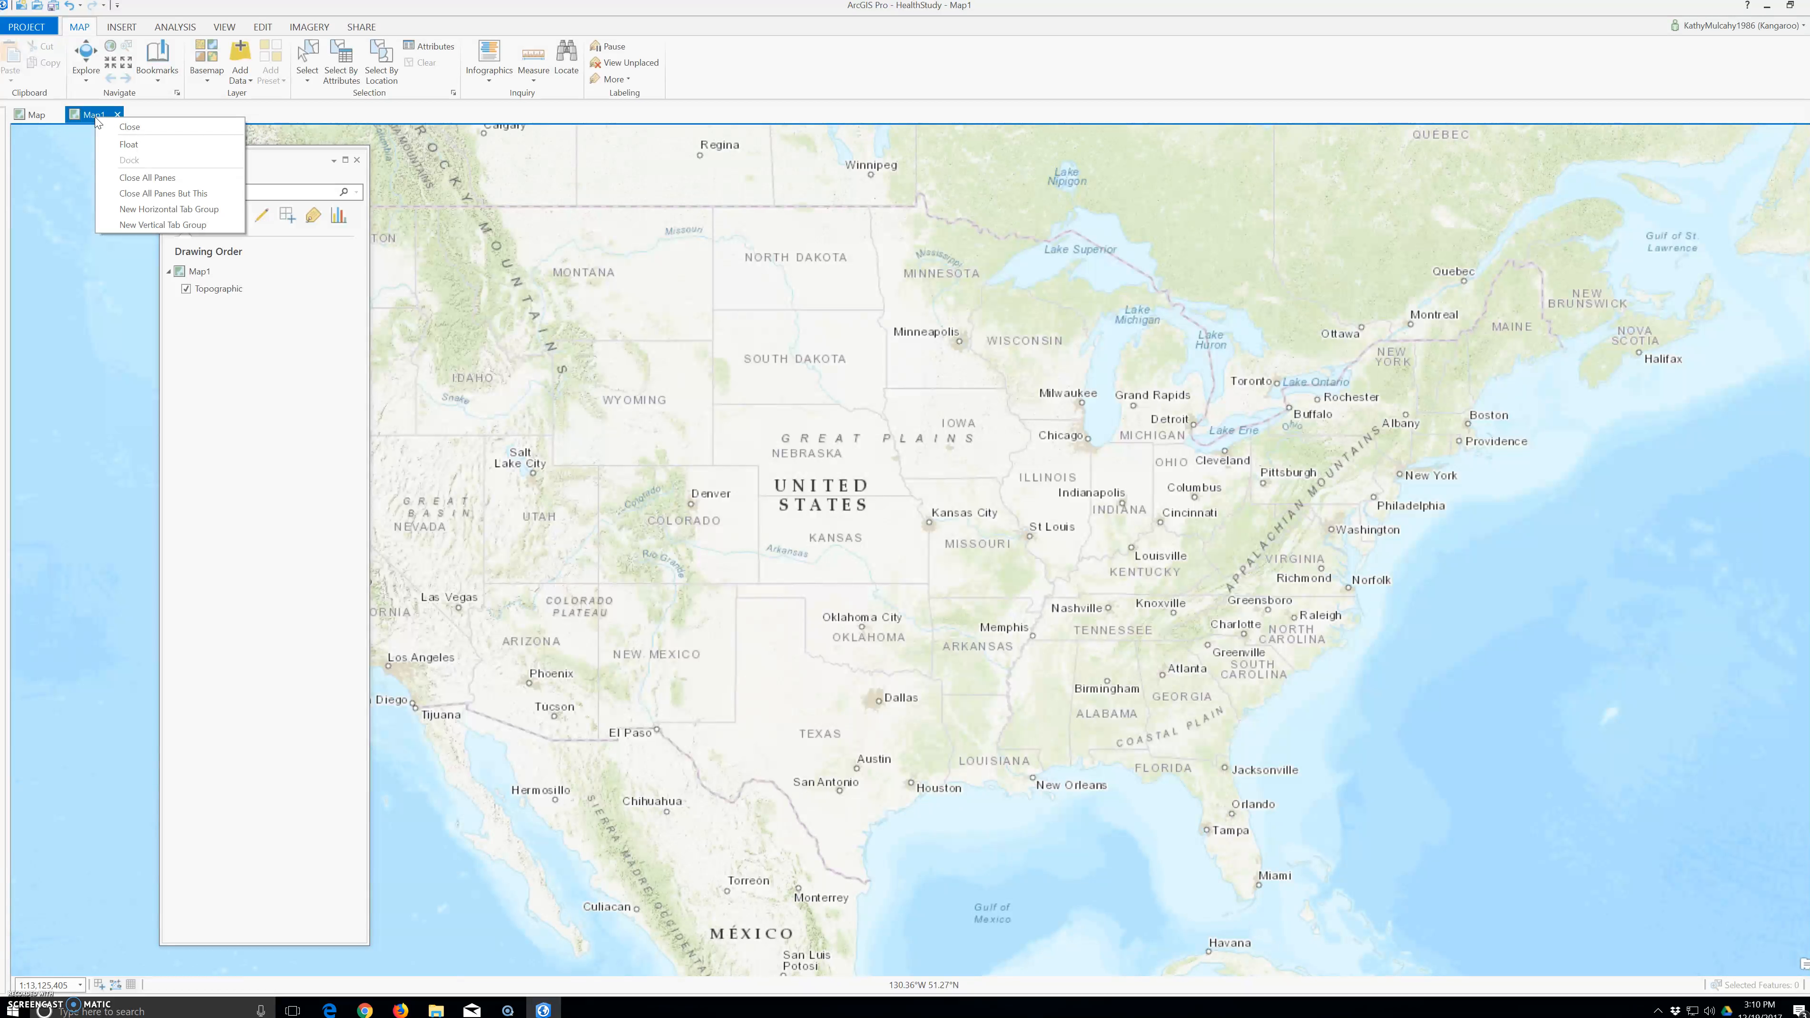
pyautogui.click(156, 227)
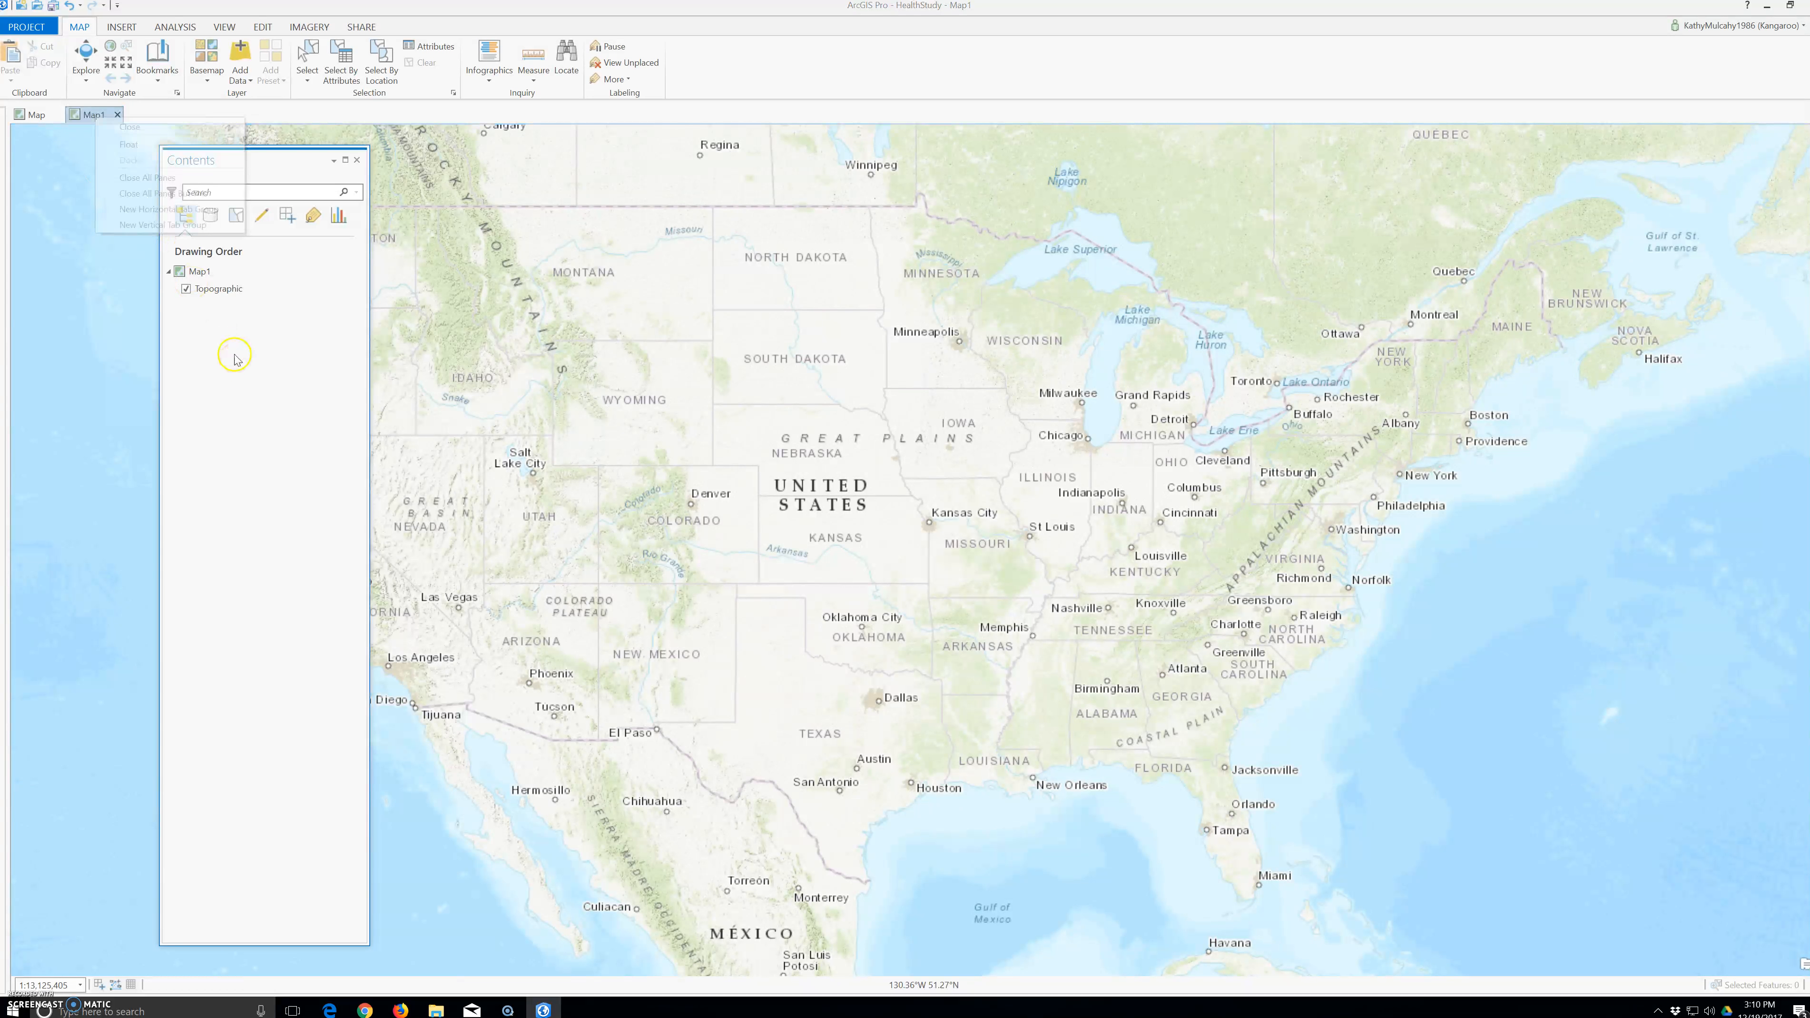
# - Rename the new map Illinois2
pyautogui.click(199, 273)
pyautogui.click(200, 275)
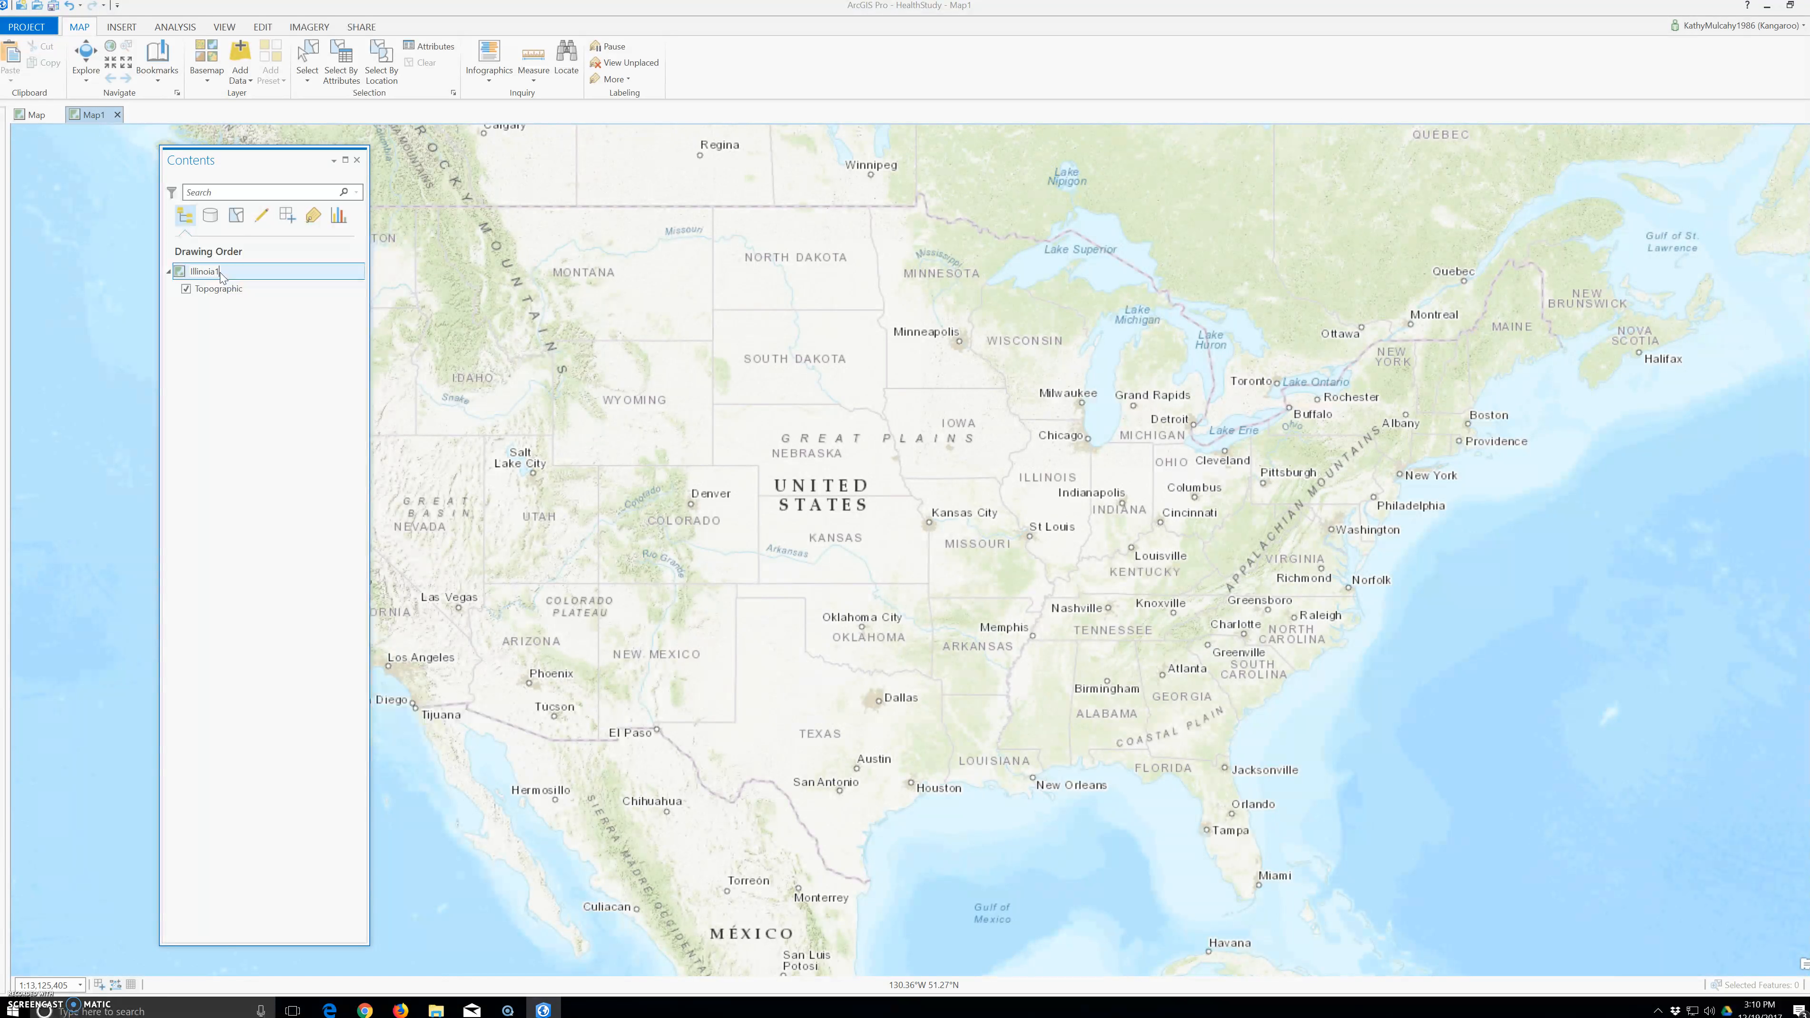
pyautogui.write('Illinois2')
pyautogui.press('Return')
# - Float the Illinois2 map view over the original map and dock it back beside it
pyautogui.click(36, 114)
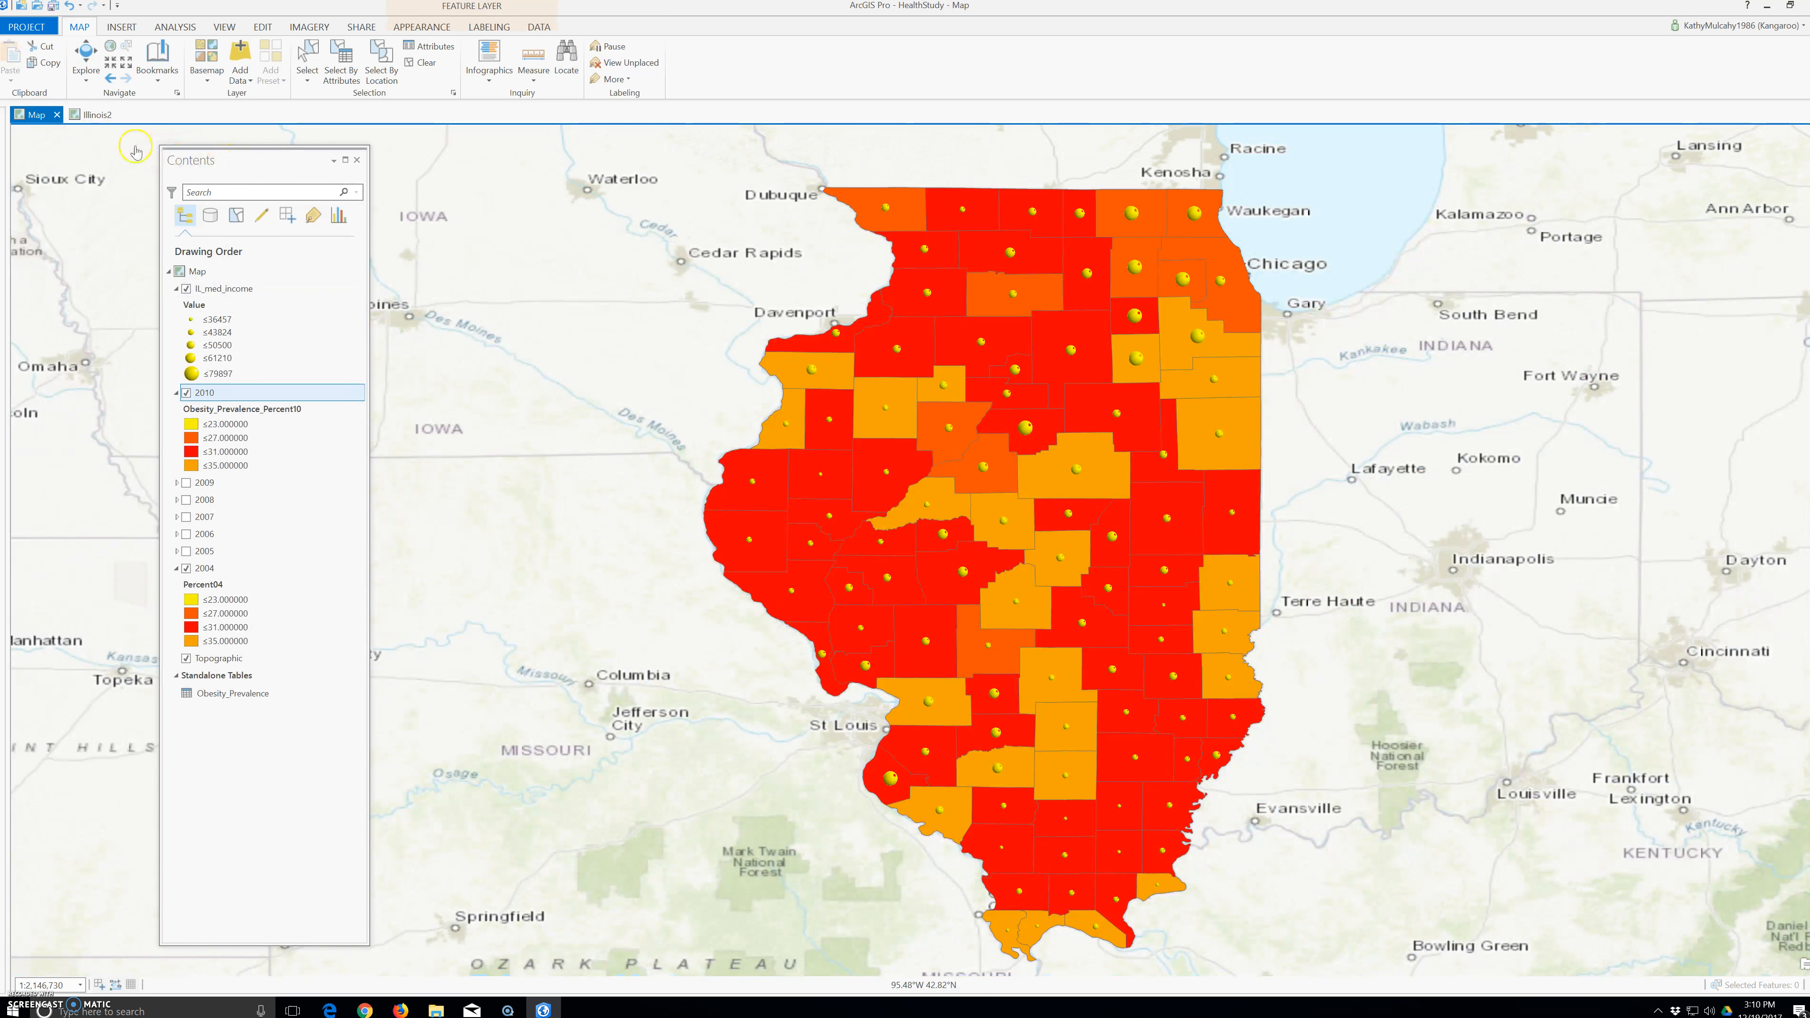
pyautogui.moveTo(96, 115); pyautogui.dragTo(557, 157)
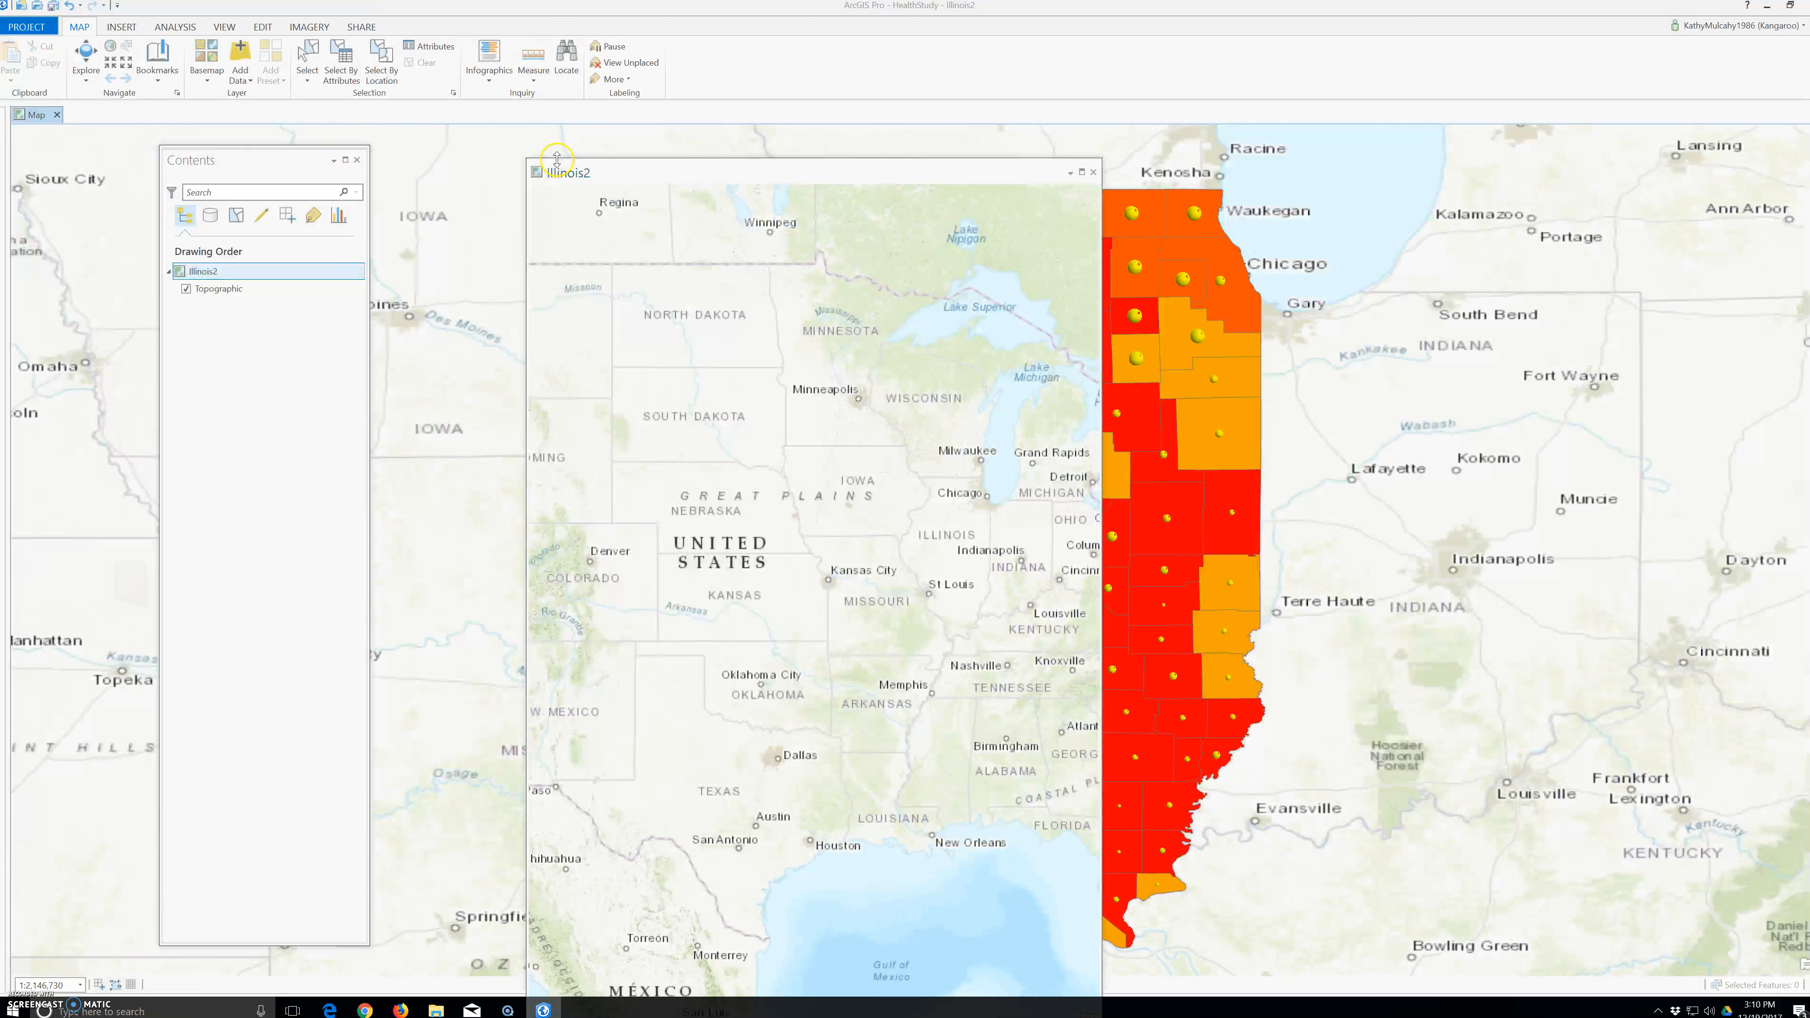
pyautogui.click(36, 115)
pyautogui.moveTo(220, 159)
pyautogui.mouseDown()
pyautogui.moveTo(376, 258)
pyautogui.moveTo(225, 153)
pyautogui.mouseUp()
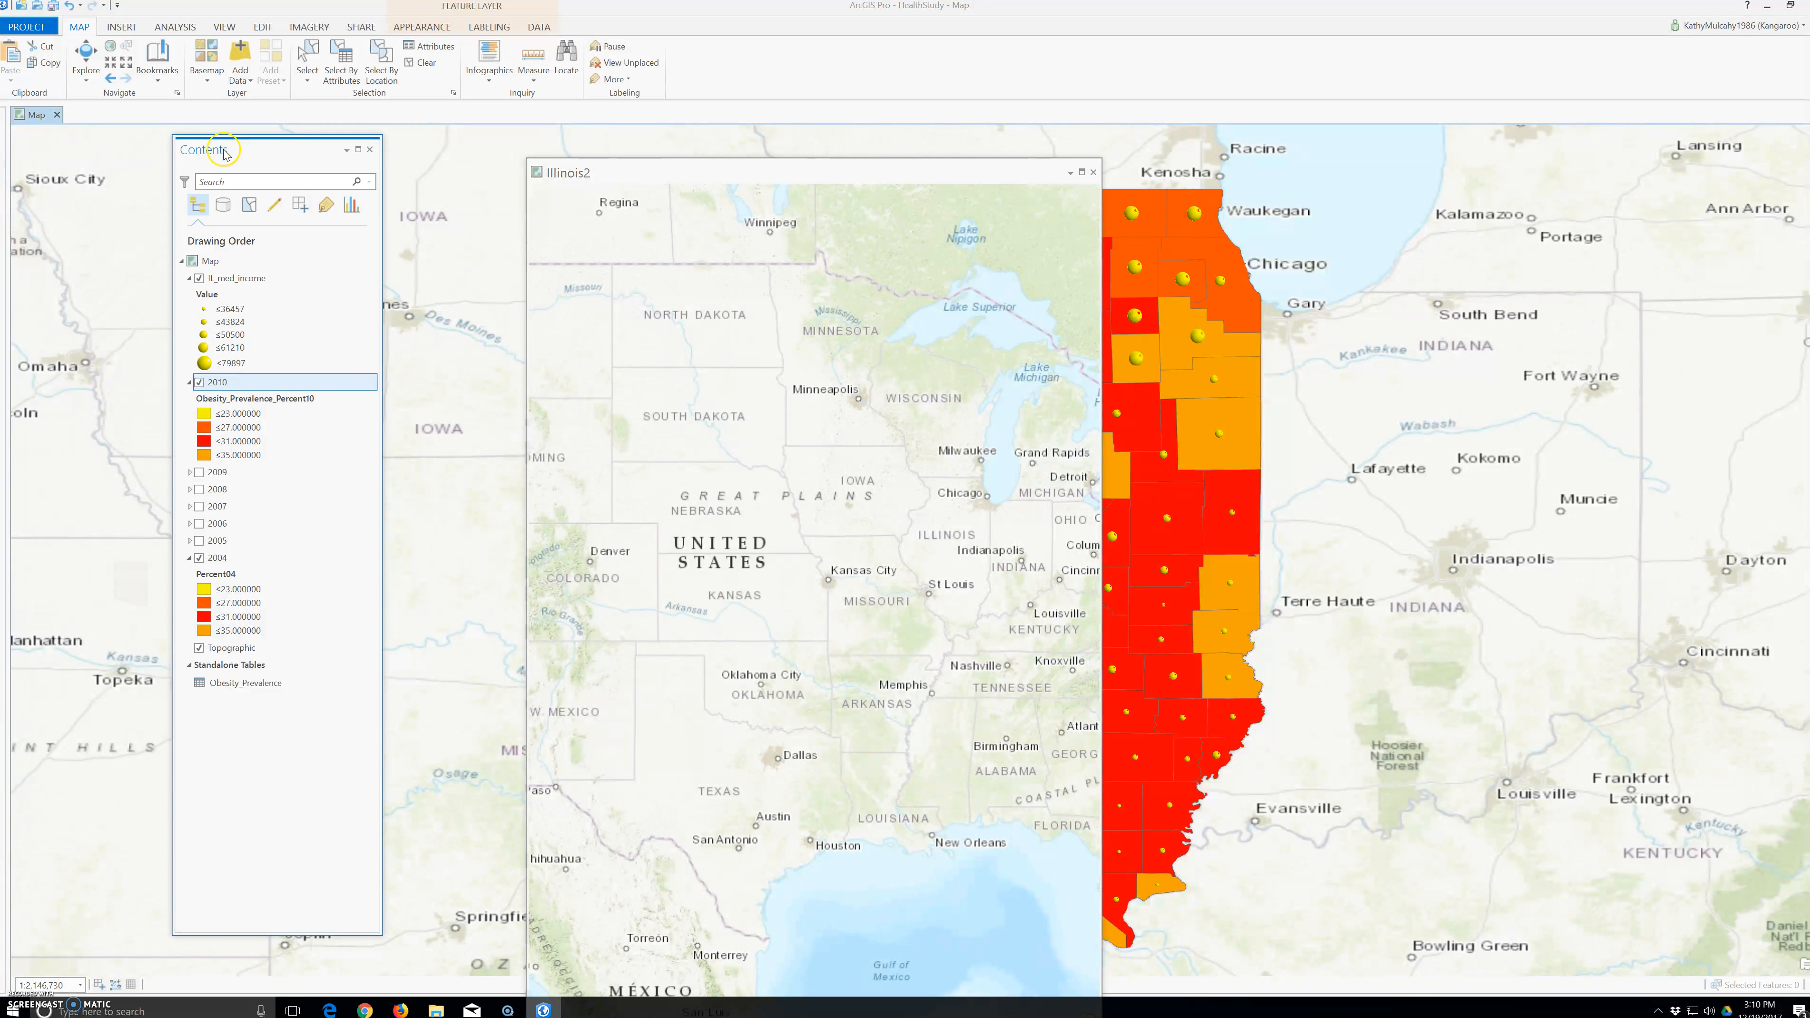
pyautogui.doubleClick(582, 179)
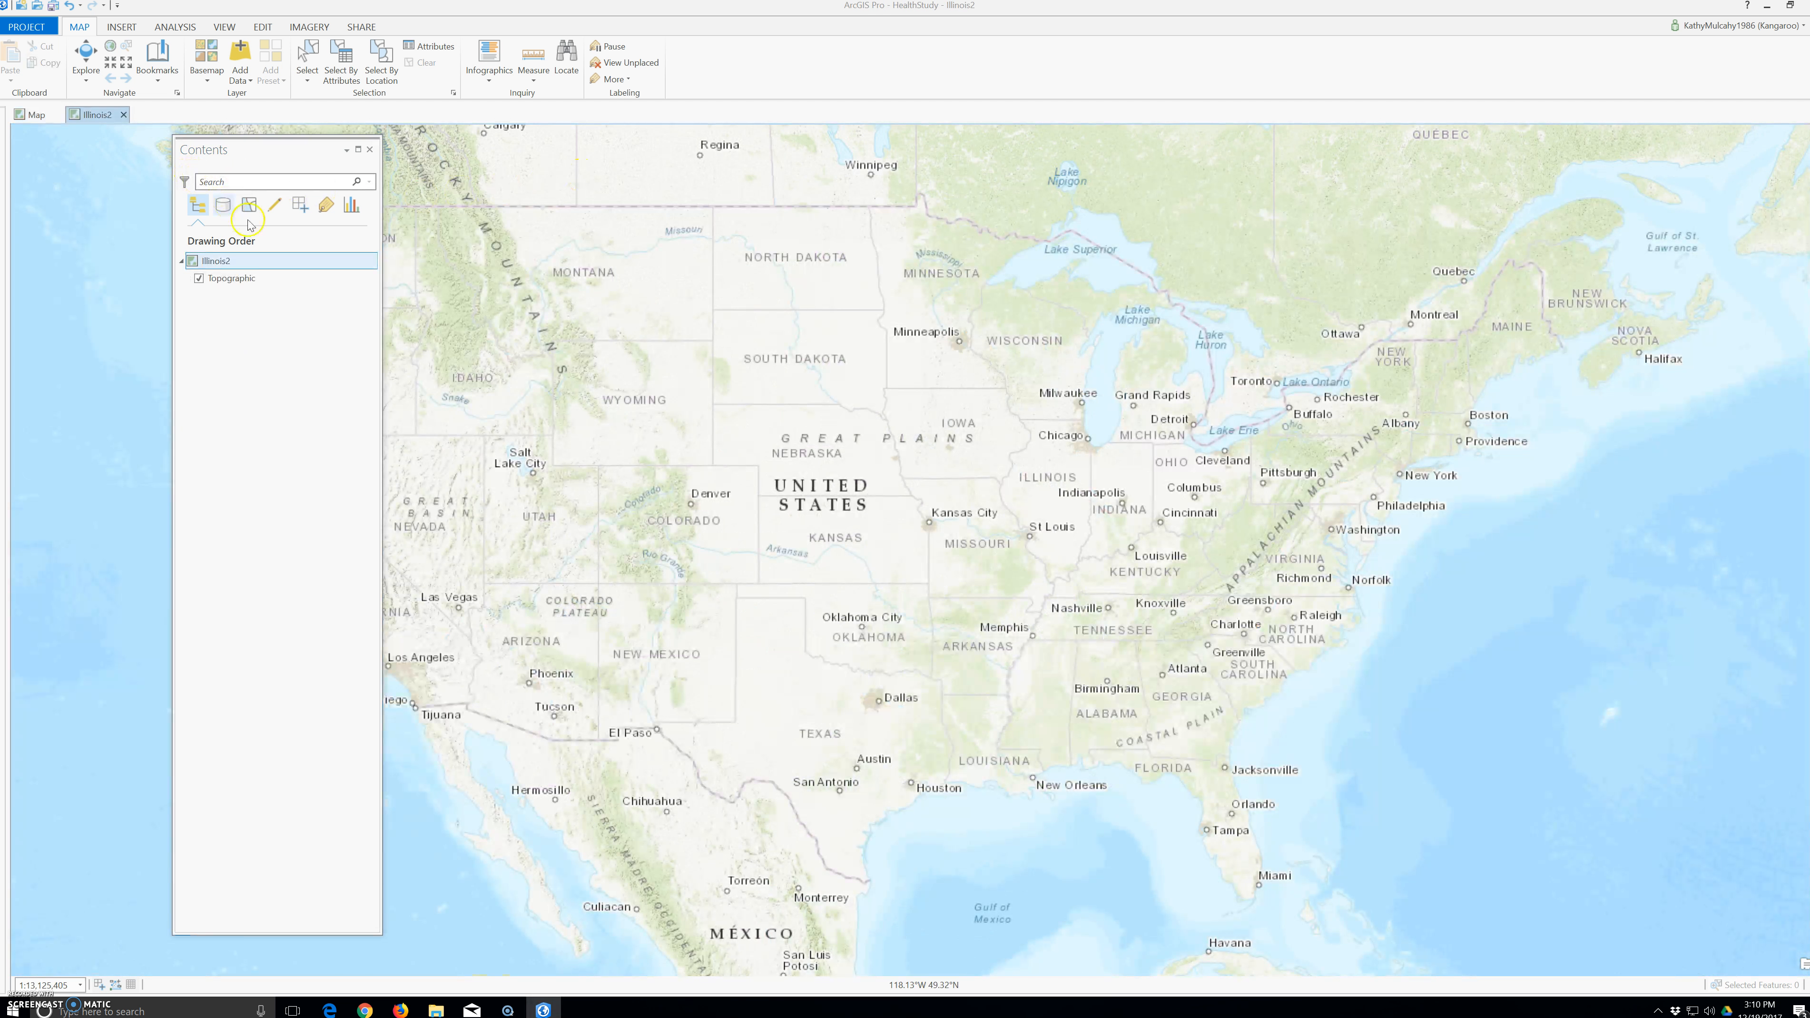
# - Copy the 2010 layer from the original map and paste it into the Illinois2 map
pyautogui.click(32, 115)
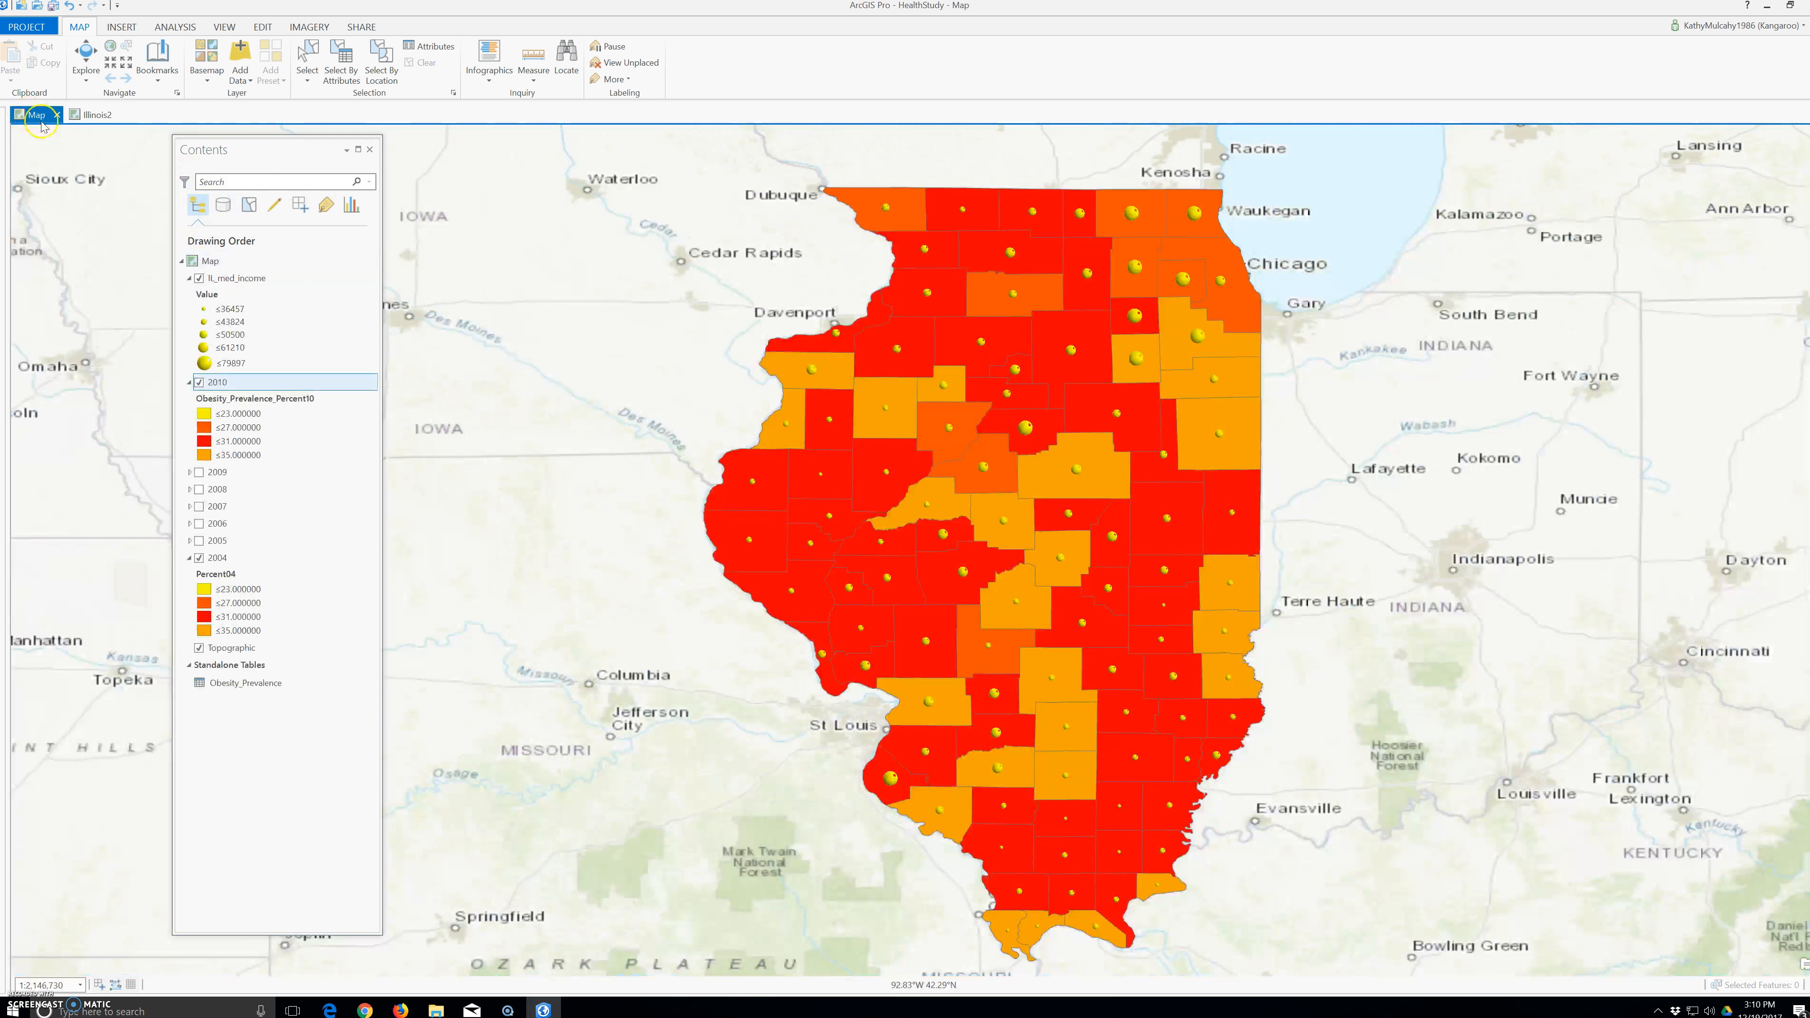
pyautogui.rightClick(216, 383)
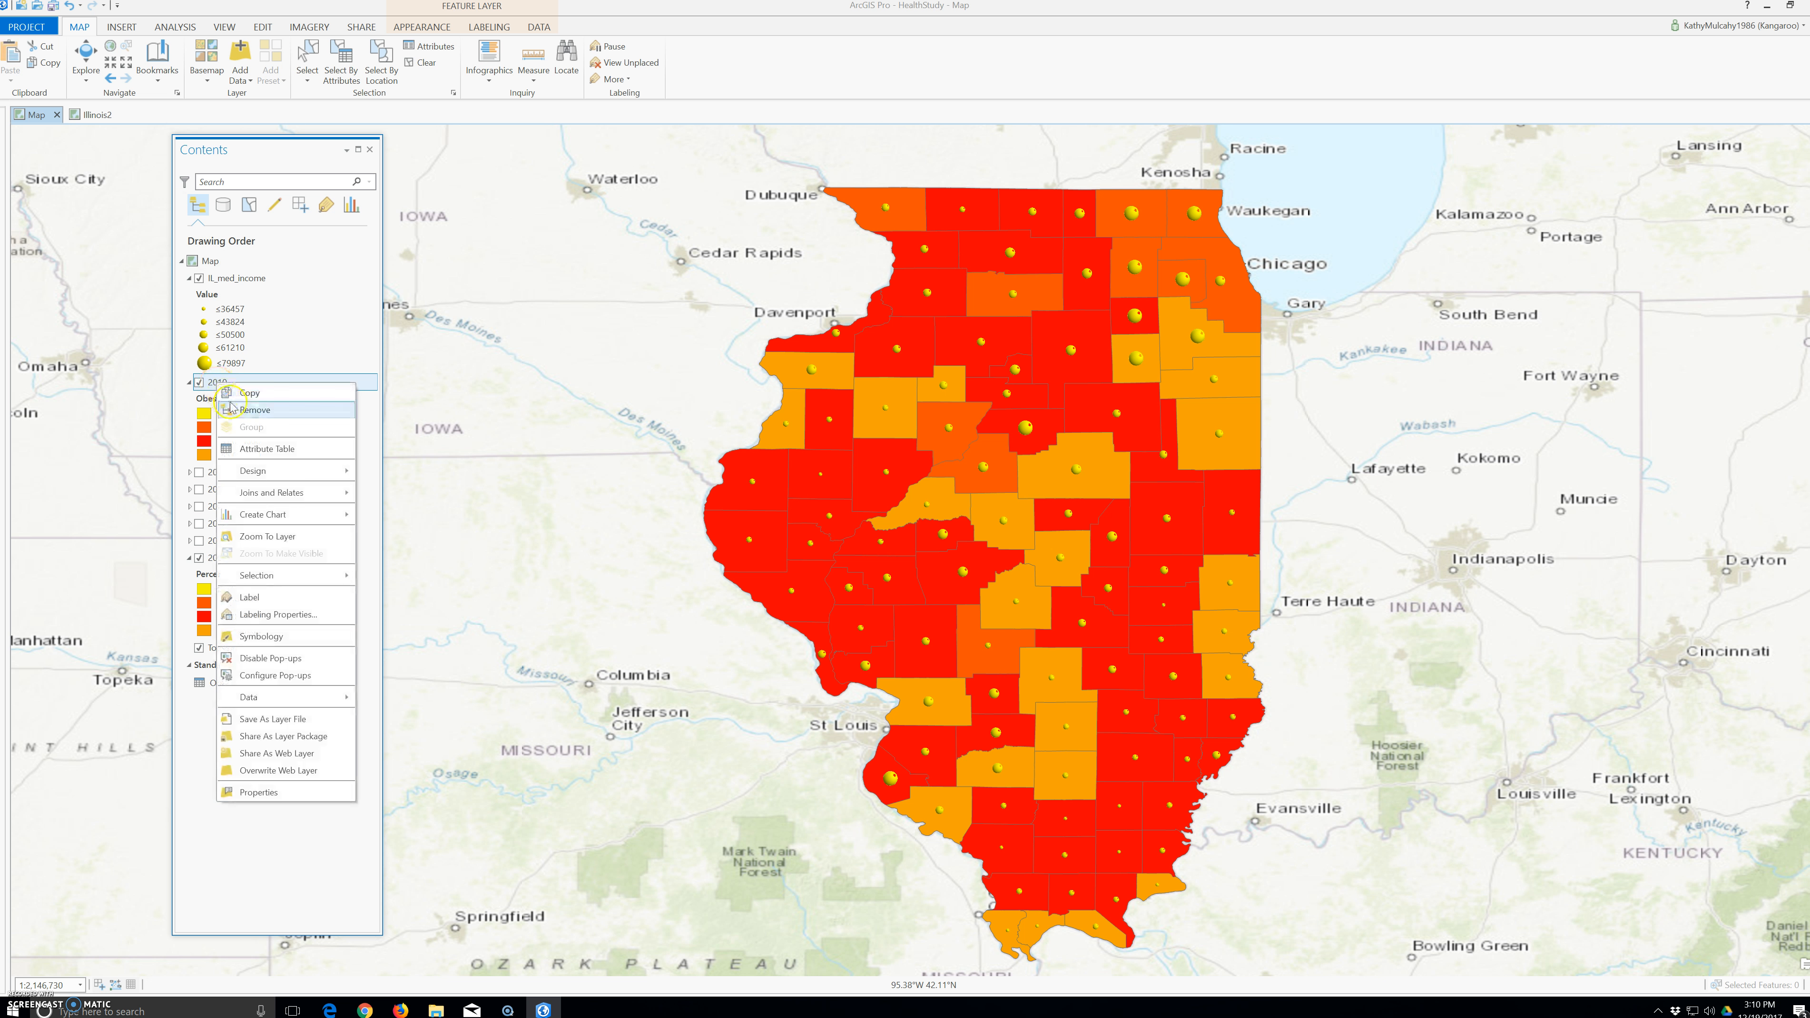
pyautogui.click(236, 393)
pyautogui.click(107, 115)
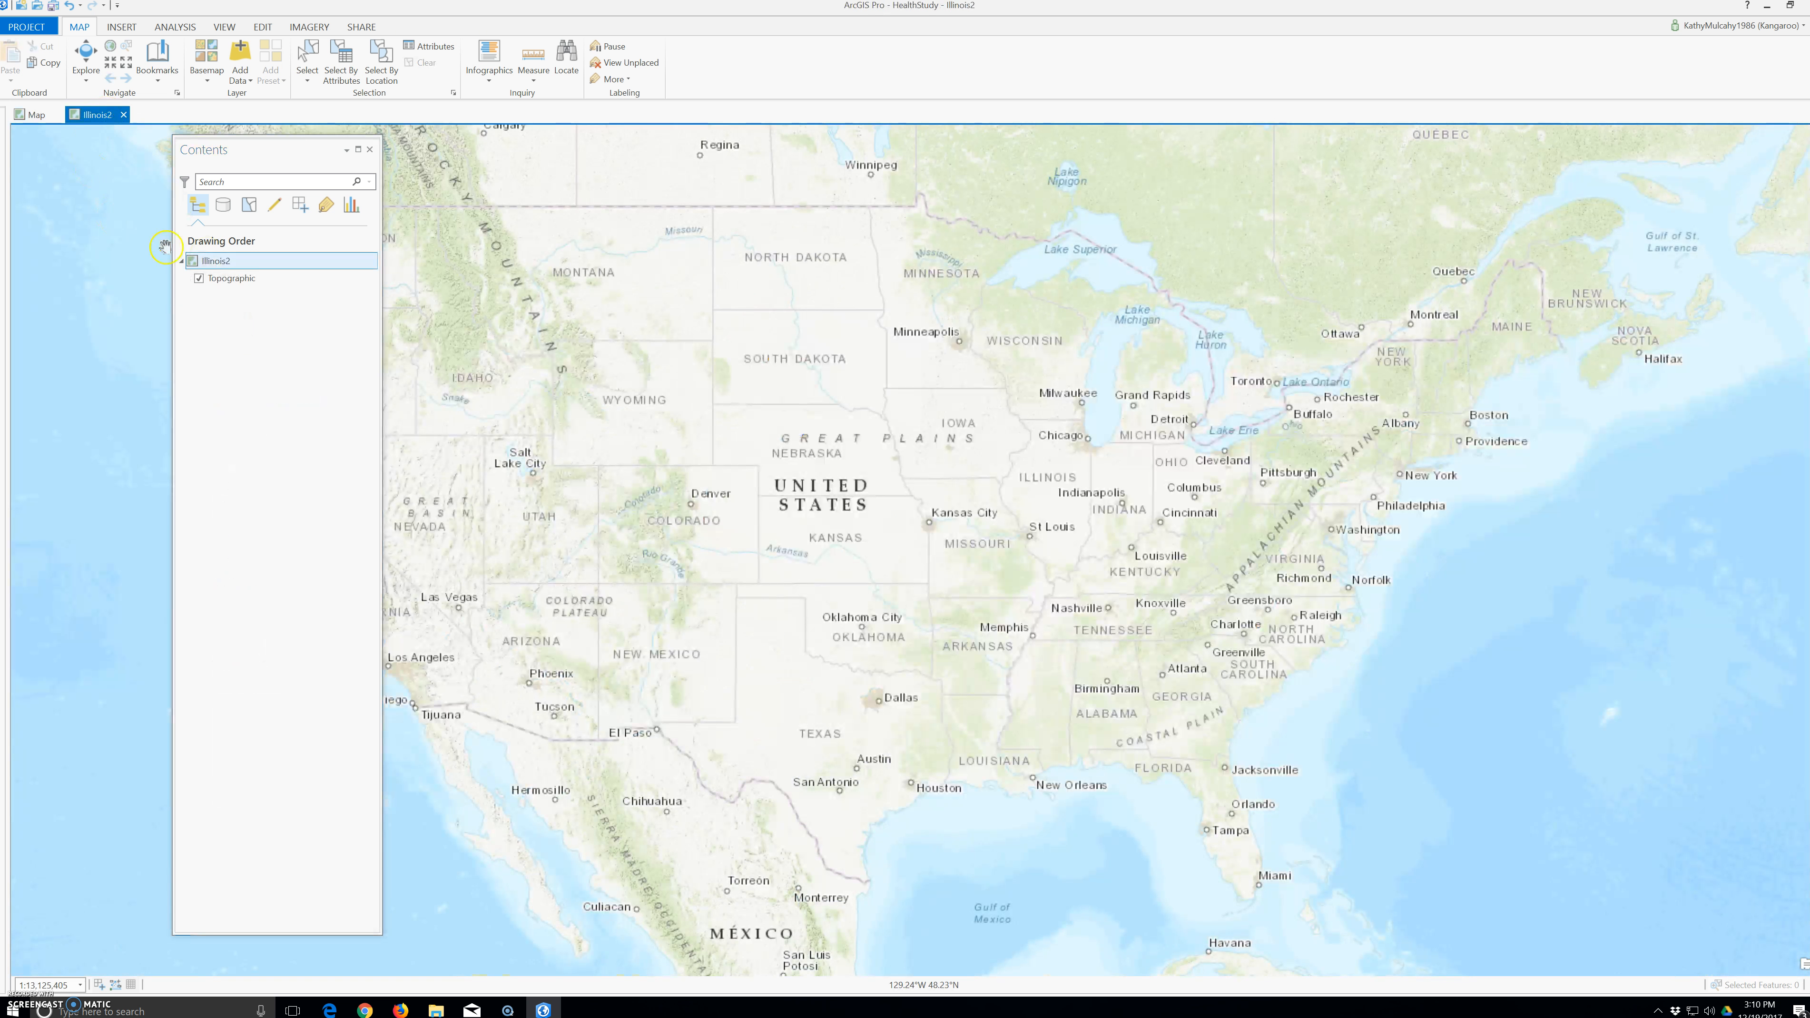
pyautogui.rightClick(213, 261)
pyautogui.click(224, 275)
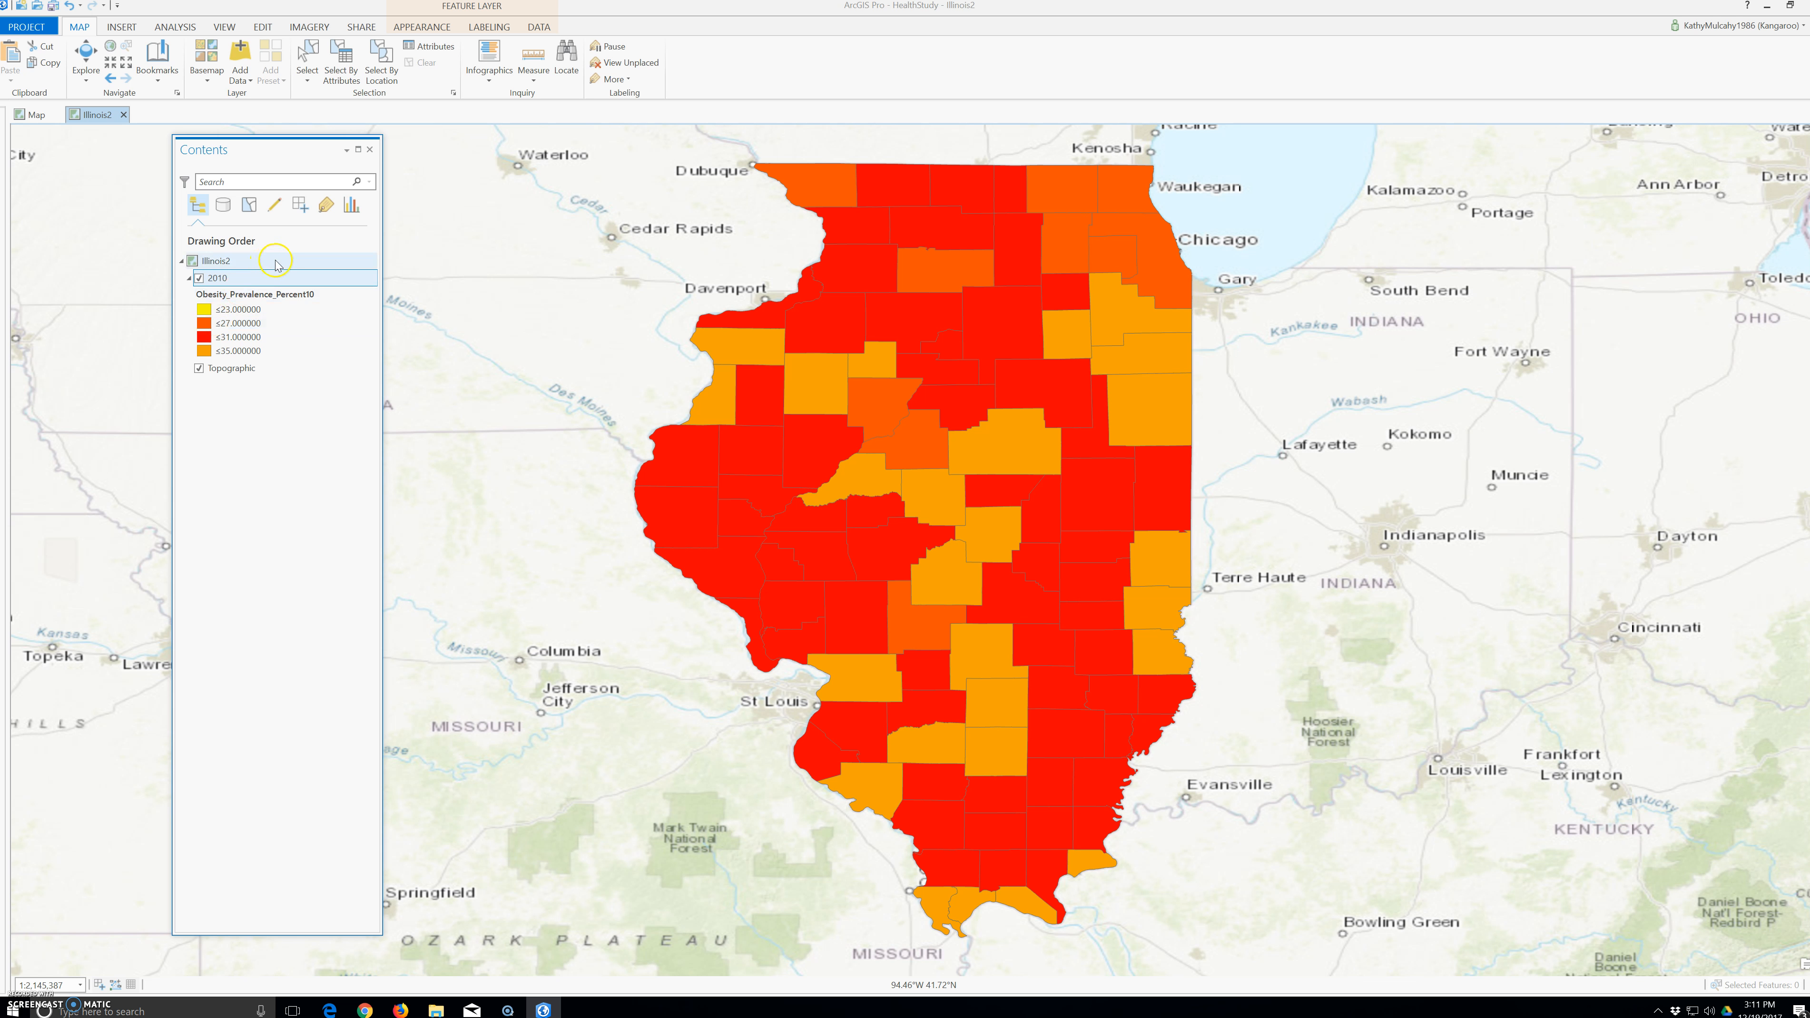
# - Rename the pasted 2010 layer in the Illinois2 map to Percent Change
pyautogui.click(223, 283)
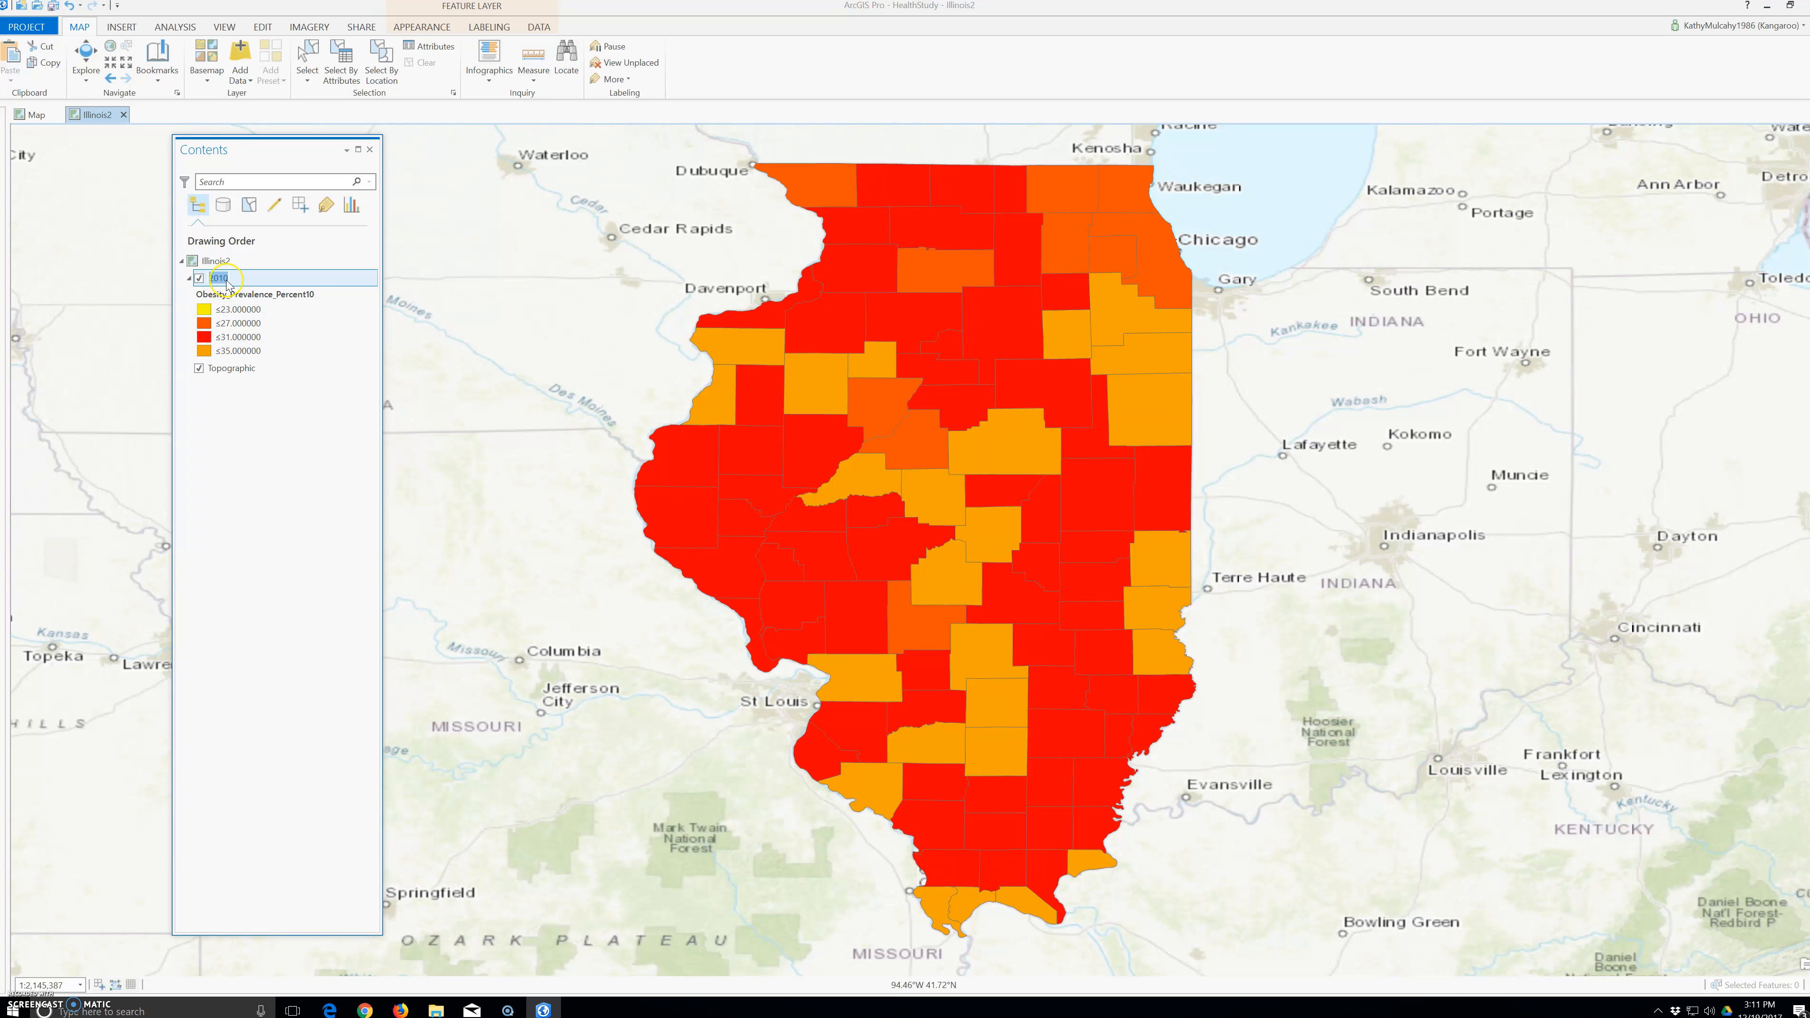
pyautogui.write('Percent Change')
pyautogui.press('Return')
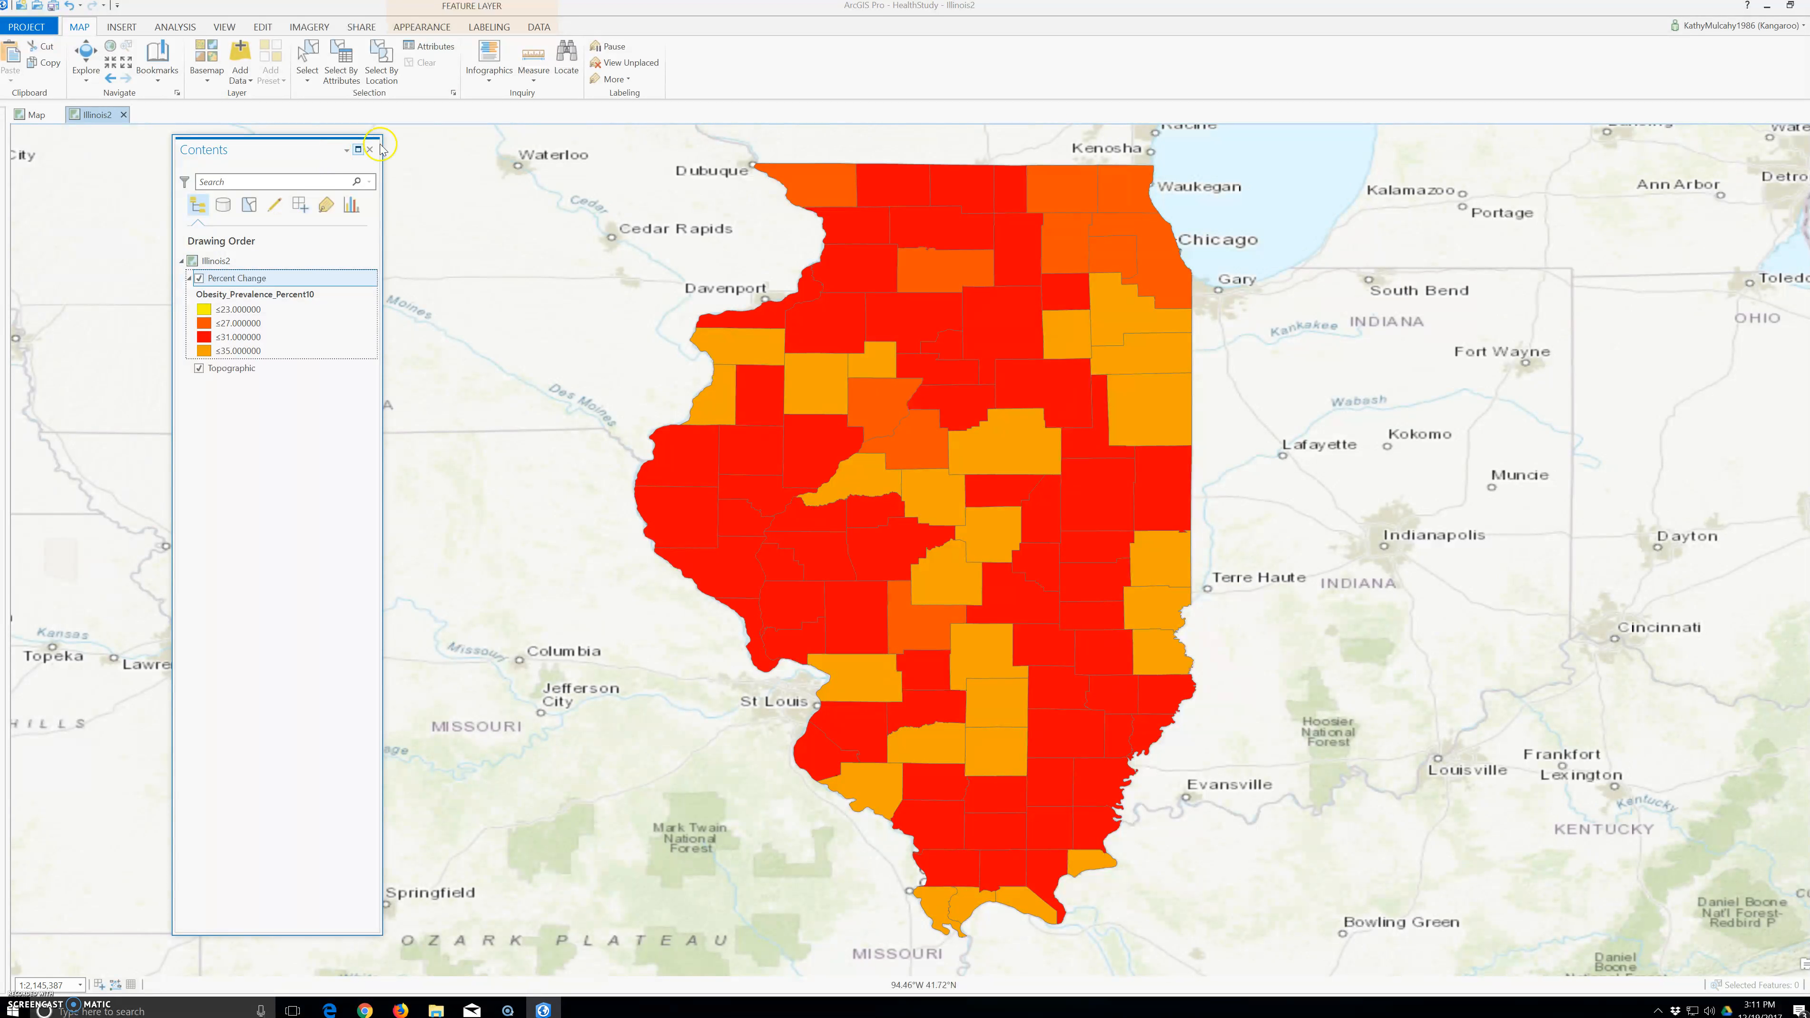
pyautogui.click(229, 278)
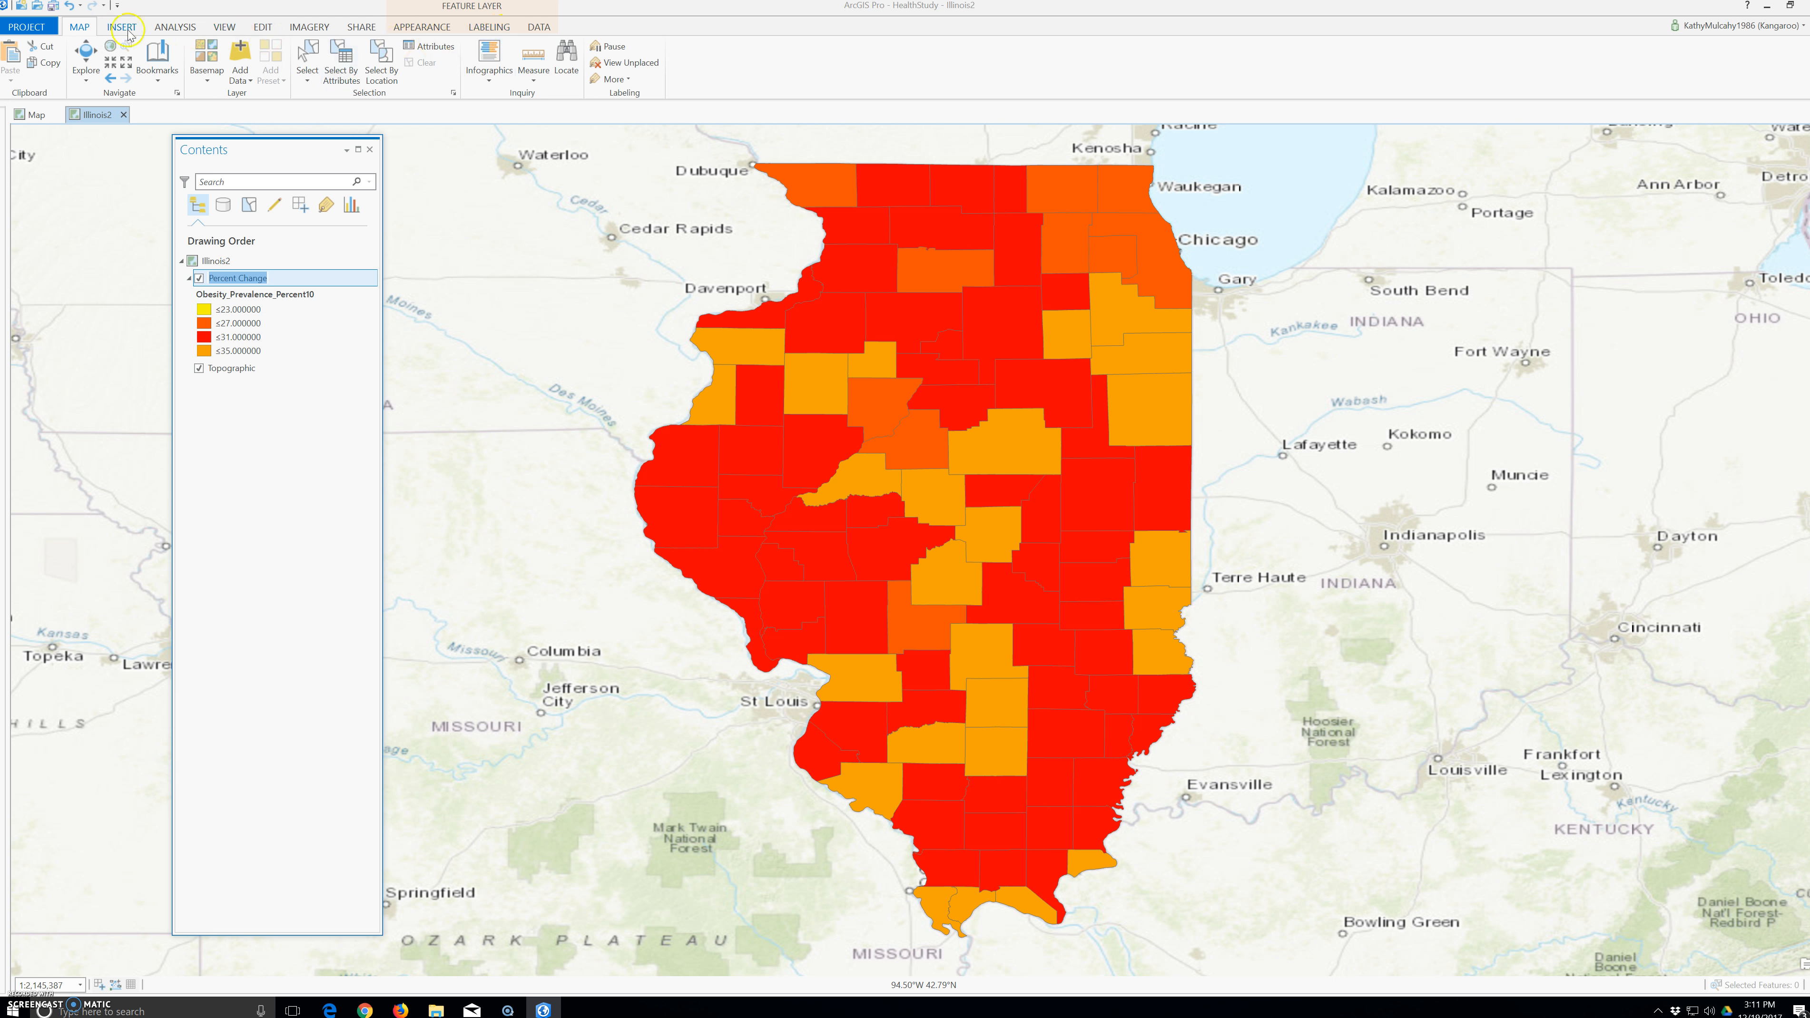
# - Search the geoprocessing tools for "add fields" and open the Add Field tool
pyautogui.click(189, 29)
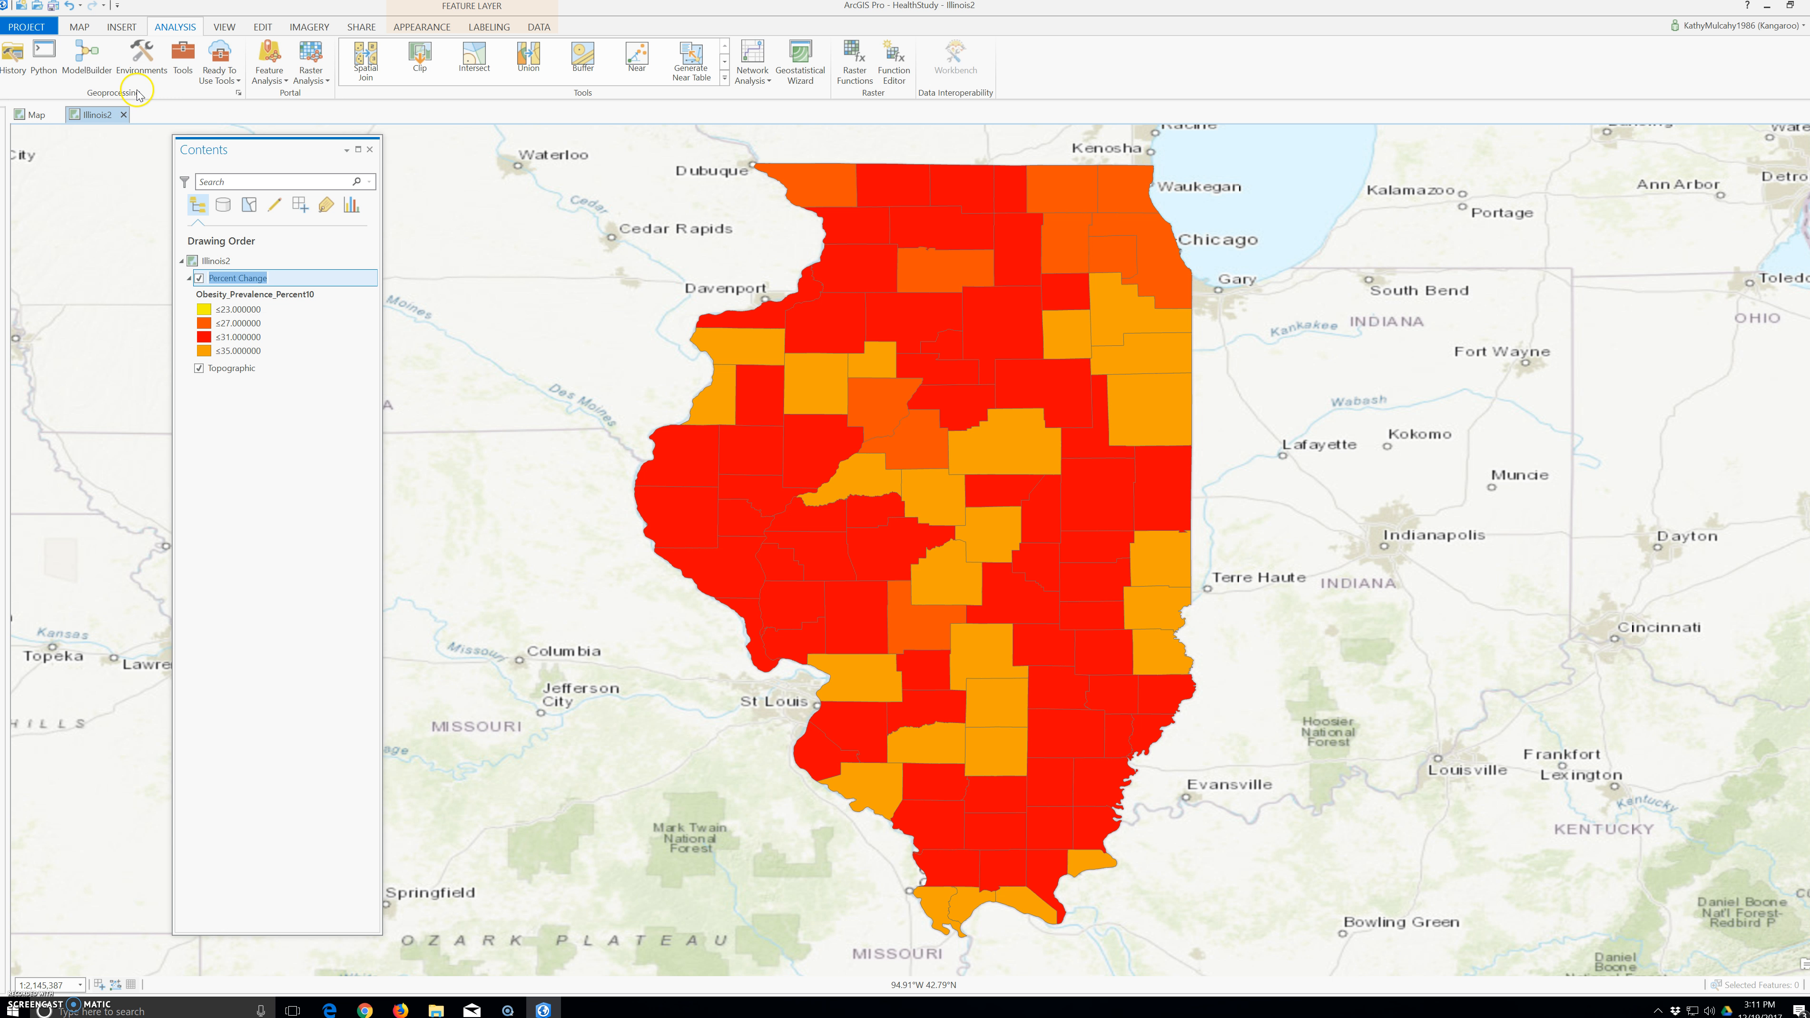
pyautogui.click(183, 61)
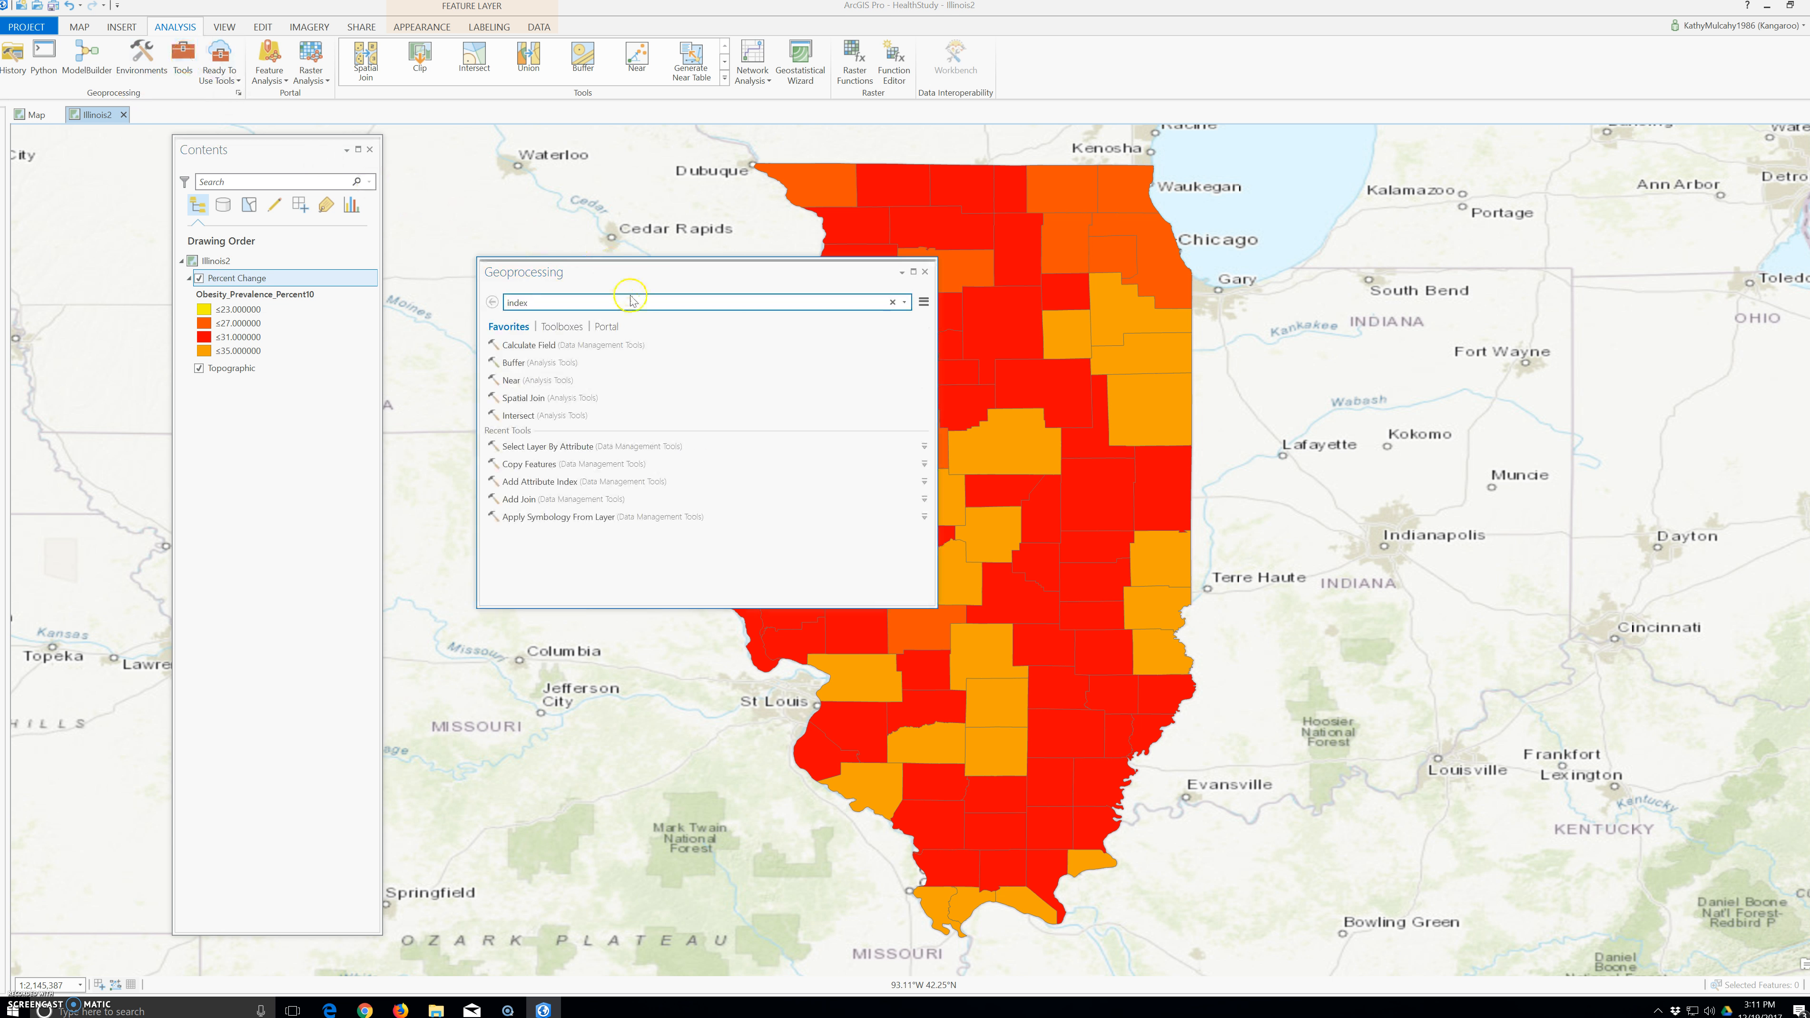
pyautogui.moveTo(567, 302); pyautogui.dragTo(477, 300)
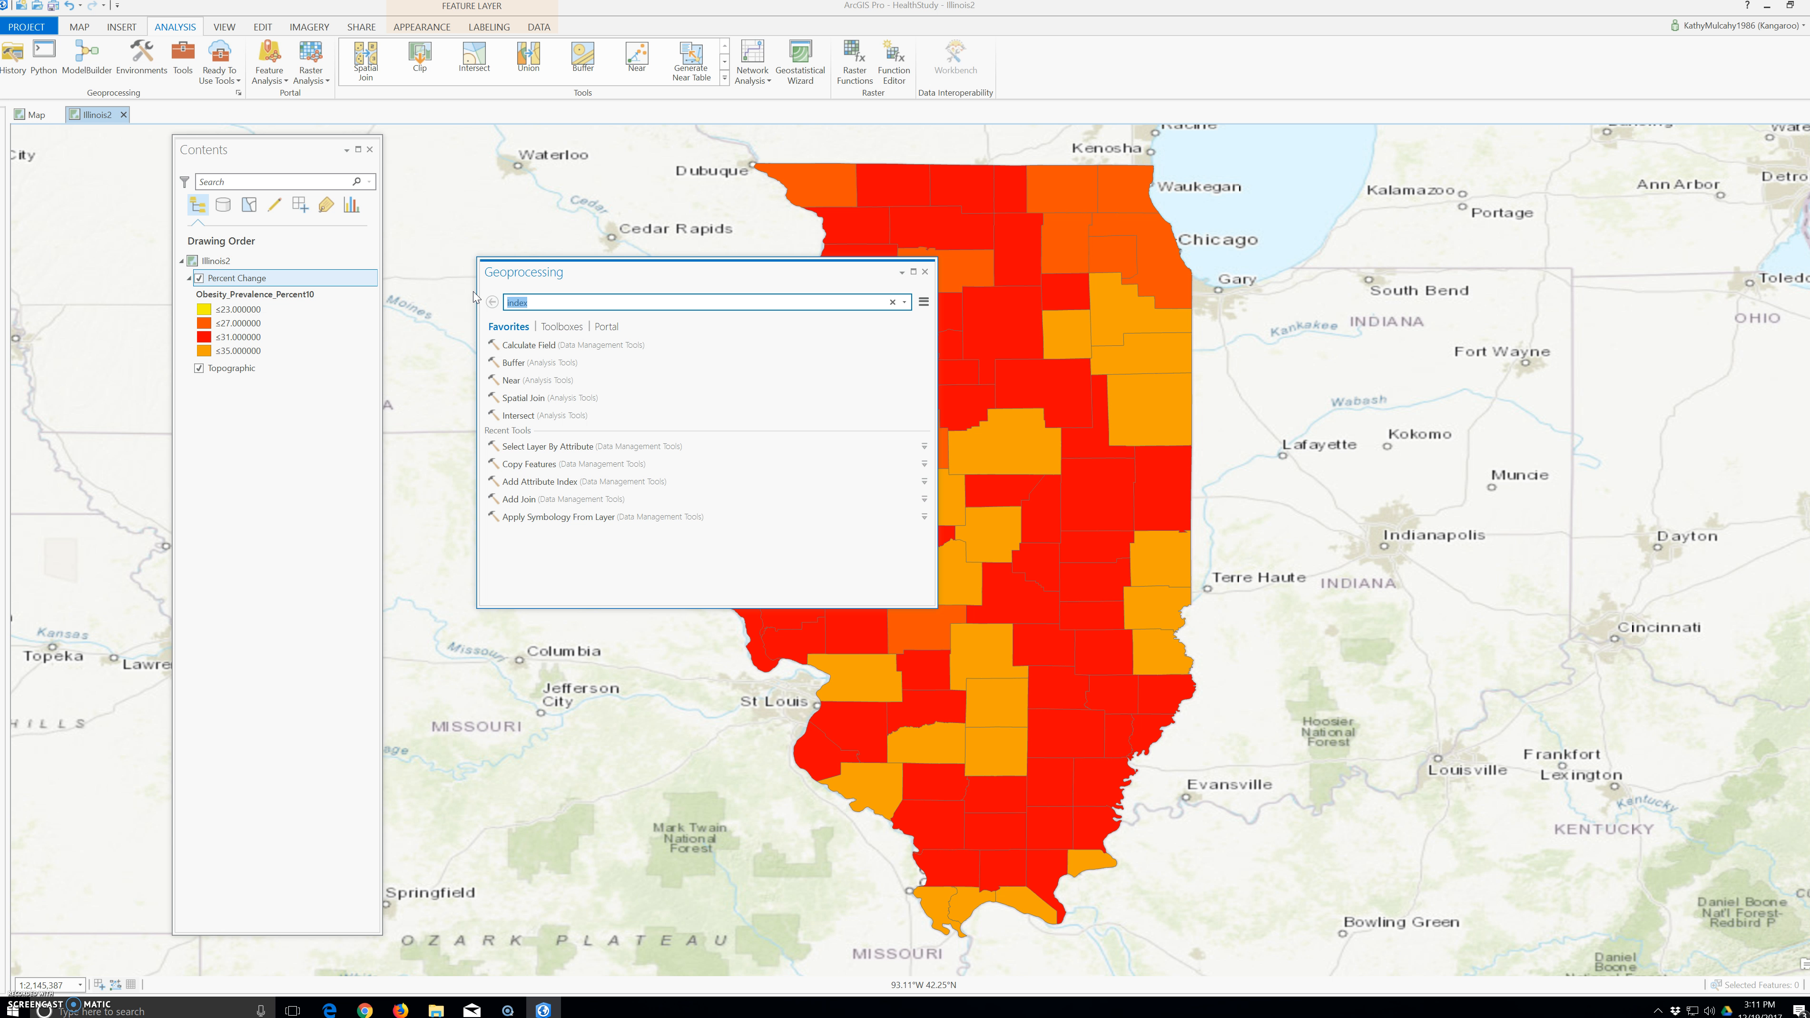
pyautogui.write('add firle')
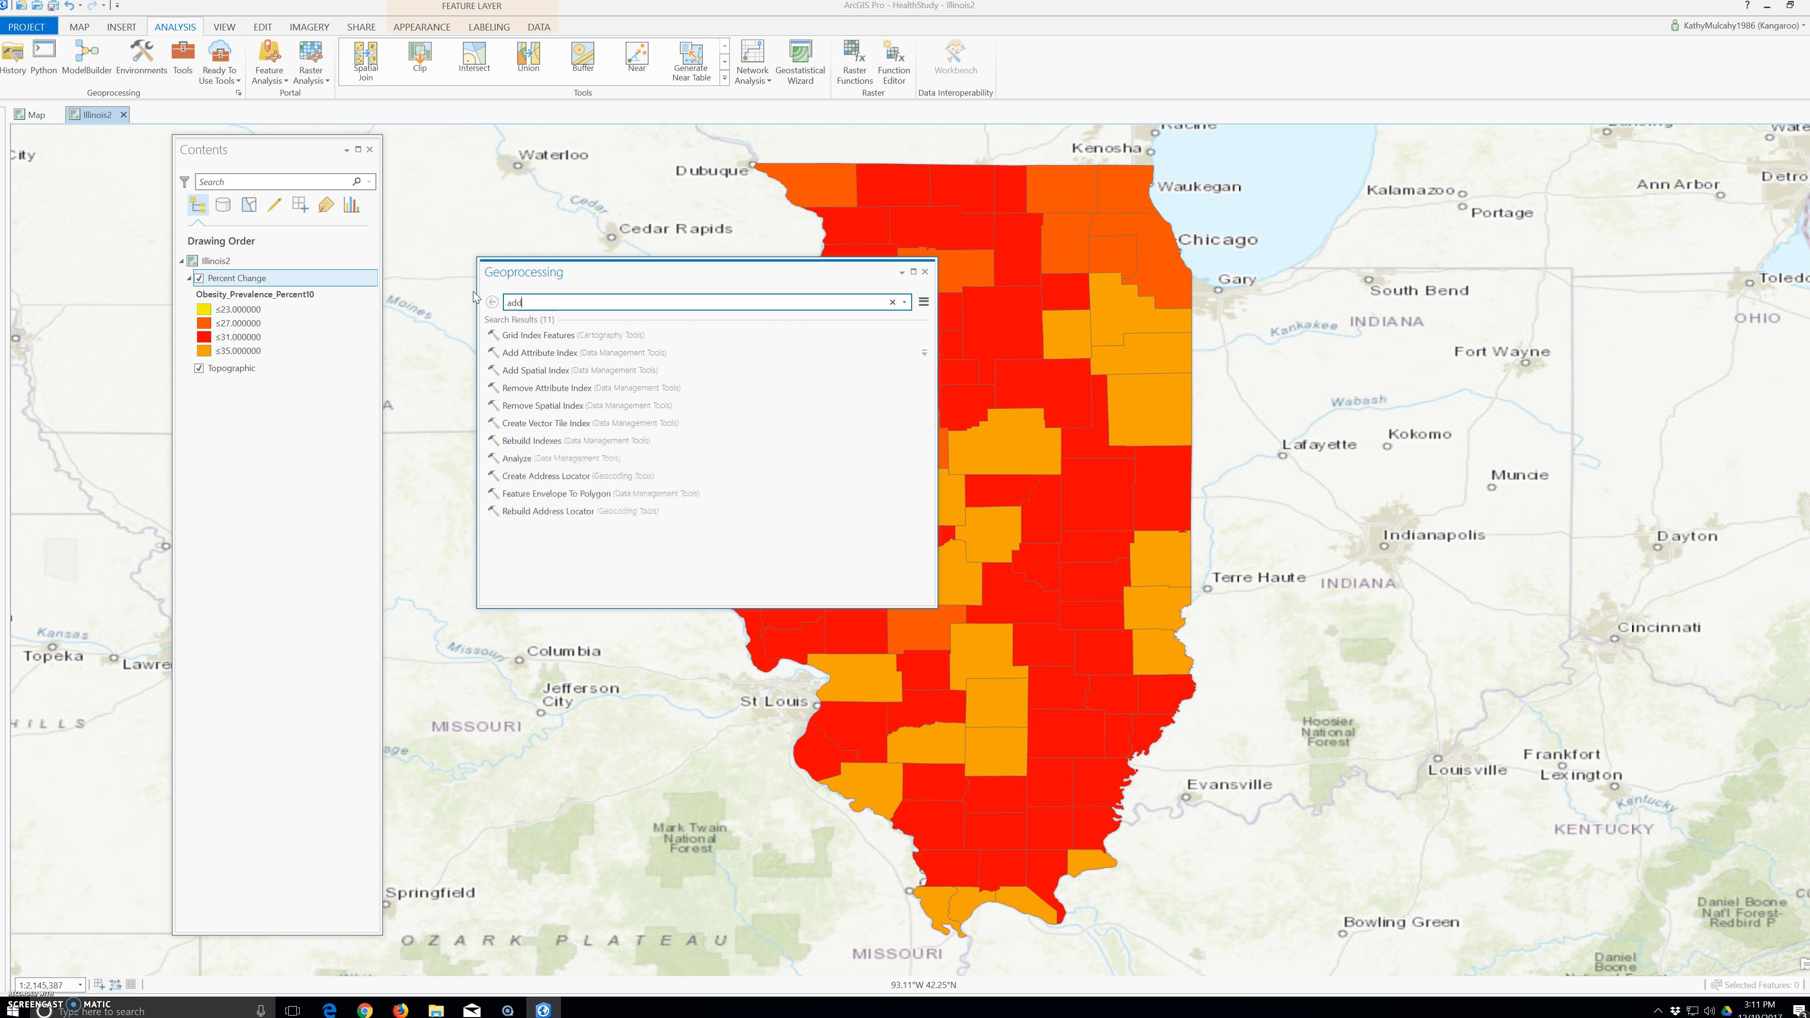
pyautogui.press('BackSpace')
pyautogui.press('BackSpace')
pyautogui.press('BackSpace')
pyautogui.write('elds')
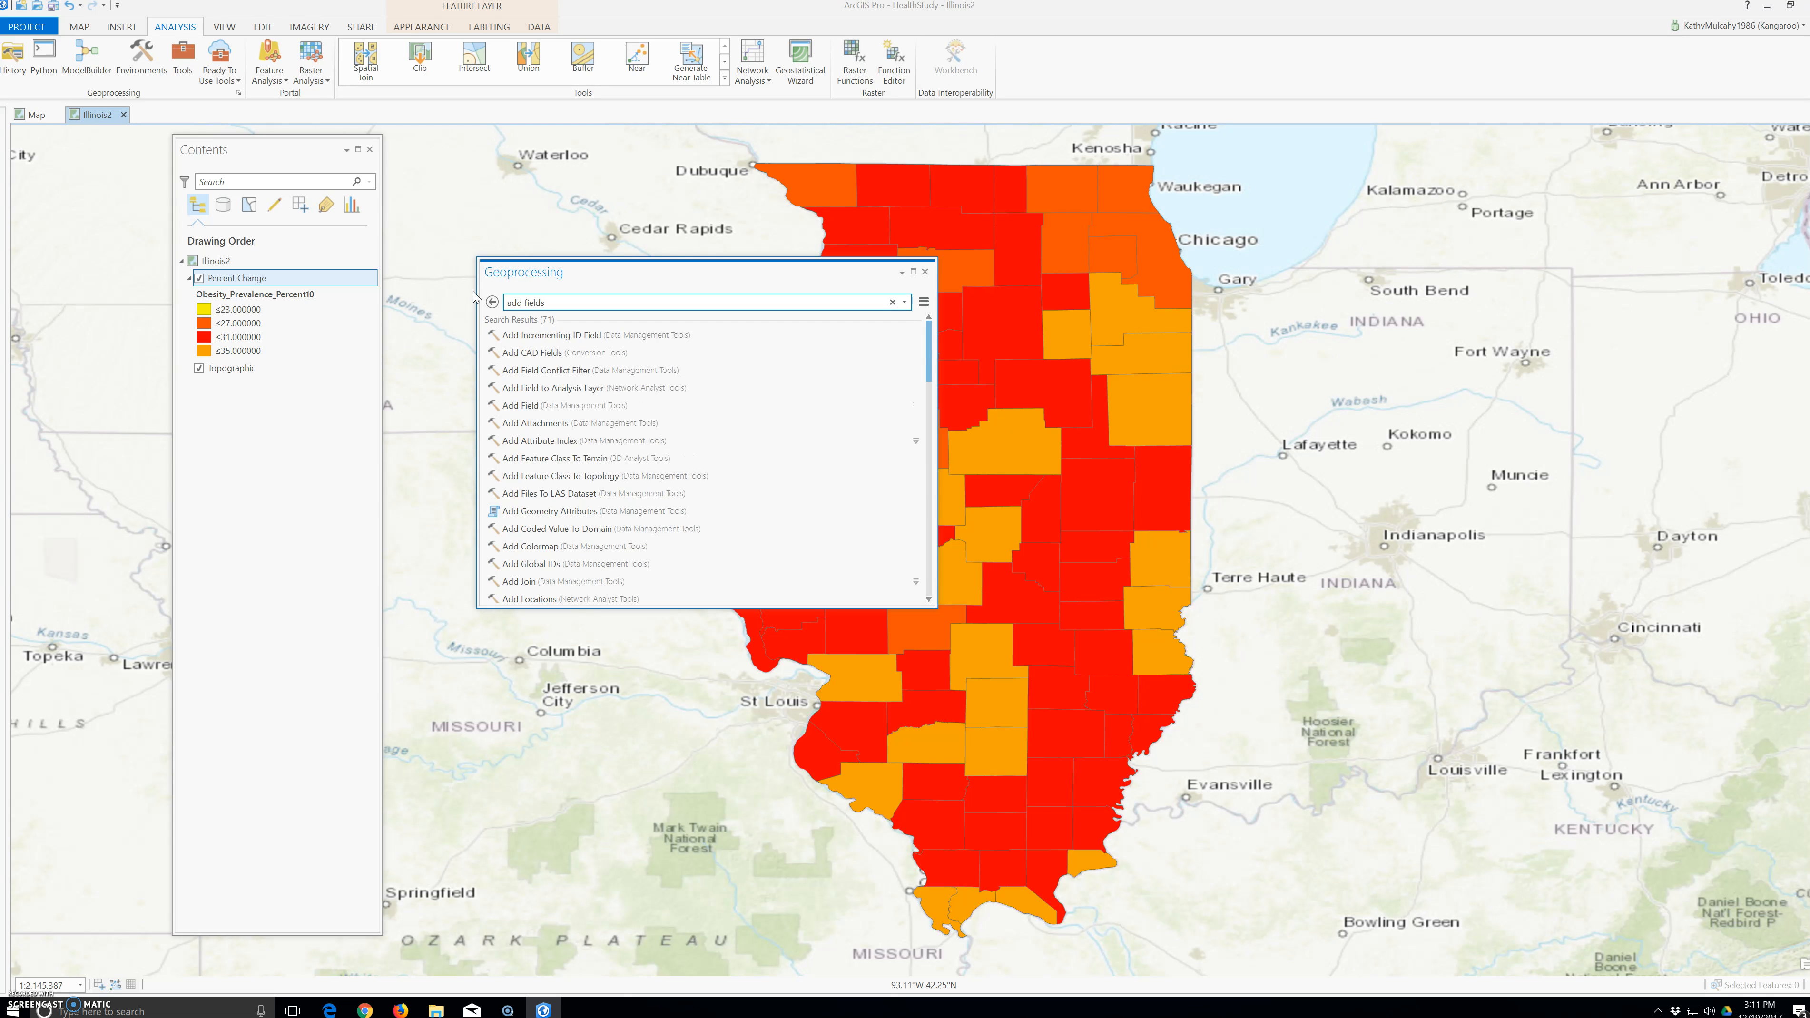
pyautogui.press('BackSpace')
pyautogui.press('BackSpace')
pyautogui.press('BackSpace')
pyautogui.press('BackSpace')
pyautogui.write('fields')
pyautogui.click(558, 406)
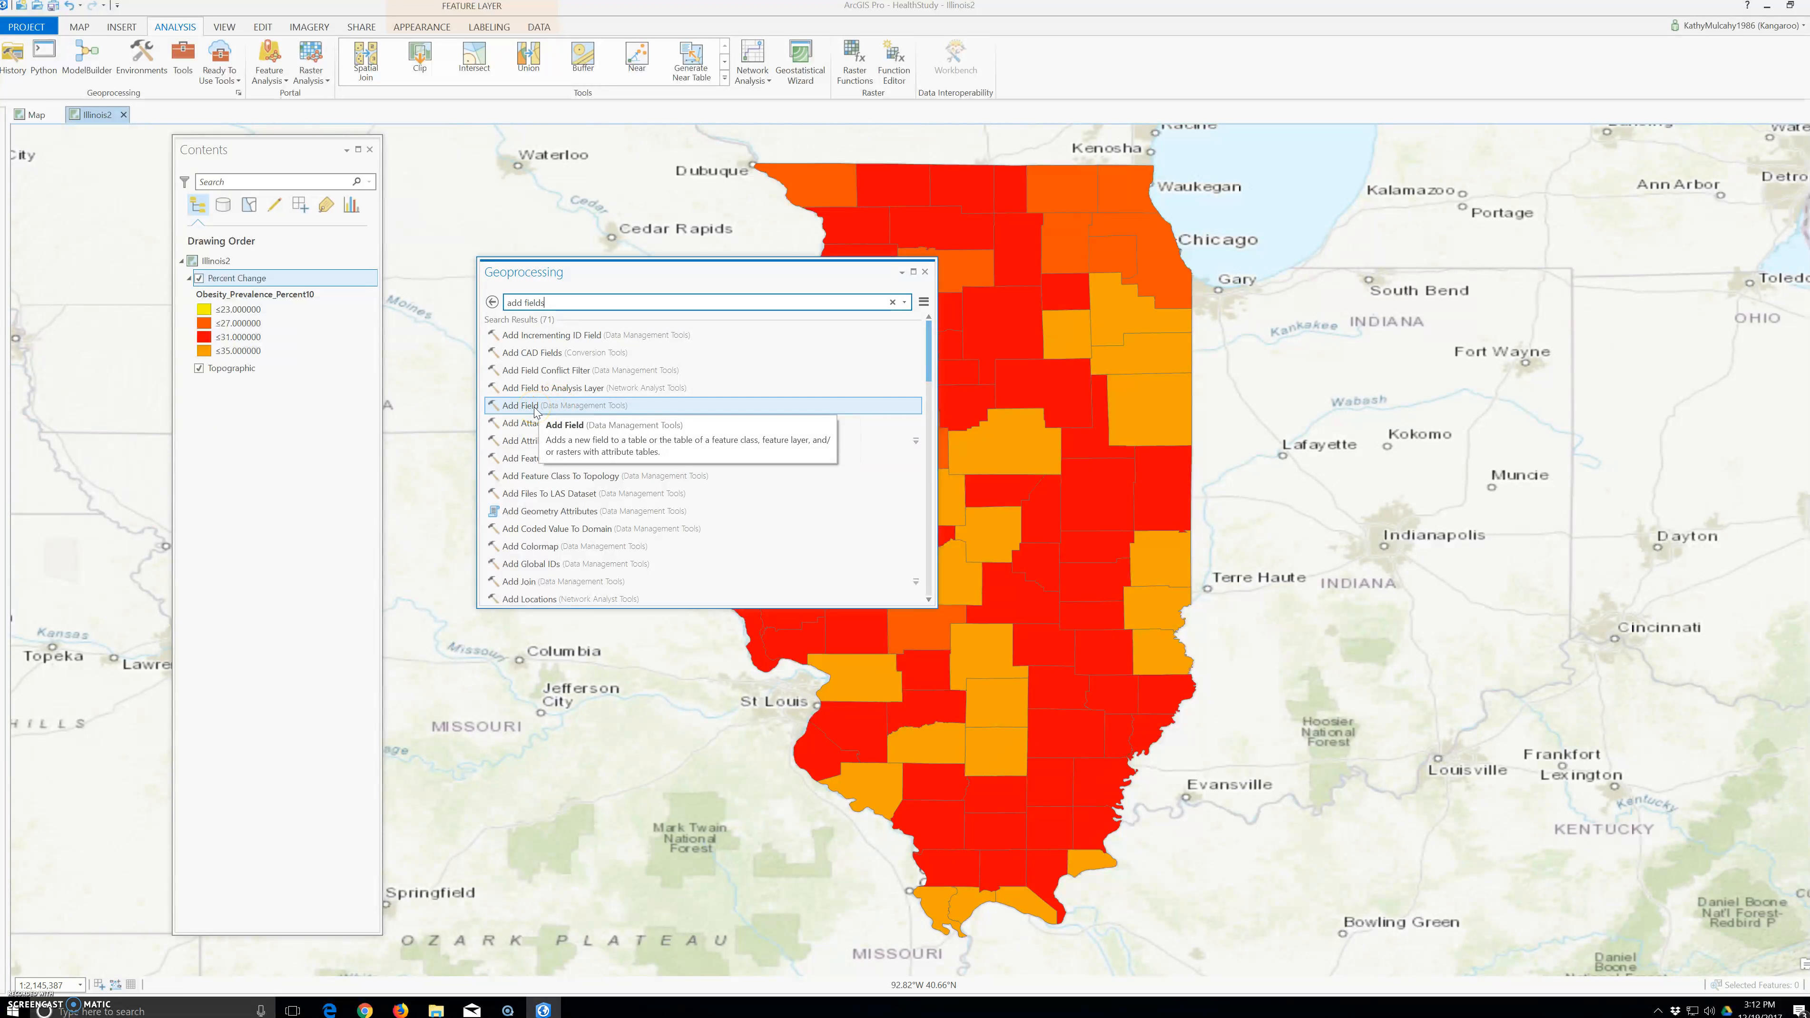
pyautogui.doubleClick(535, 406)
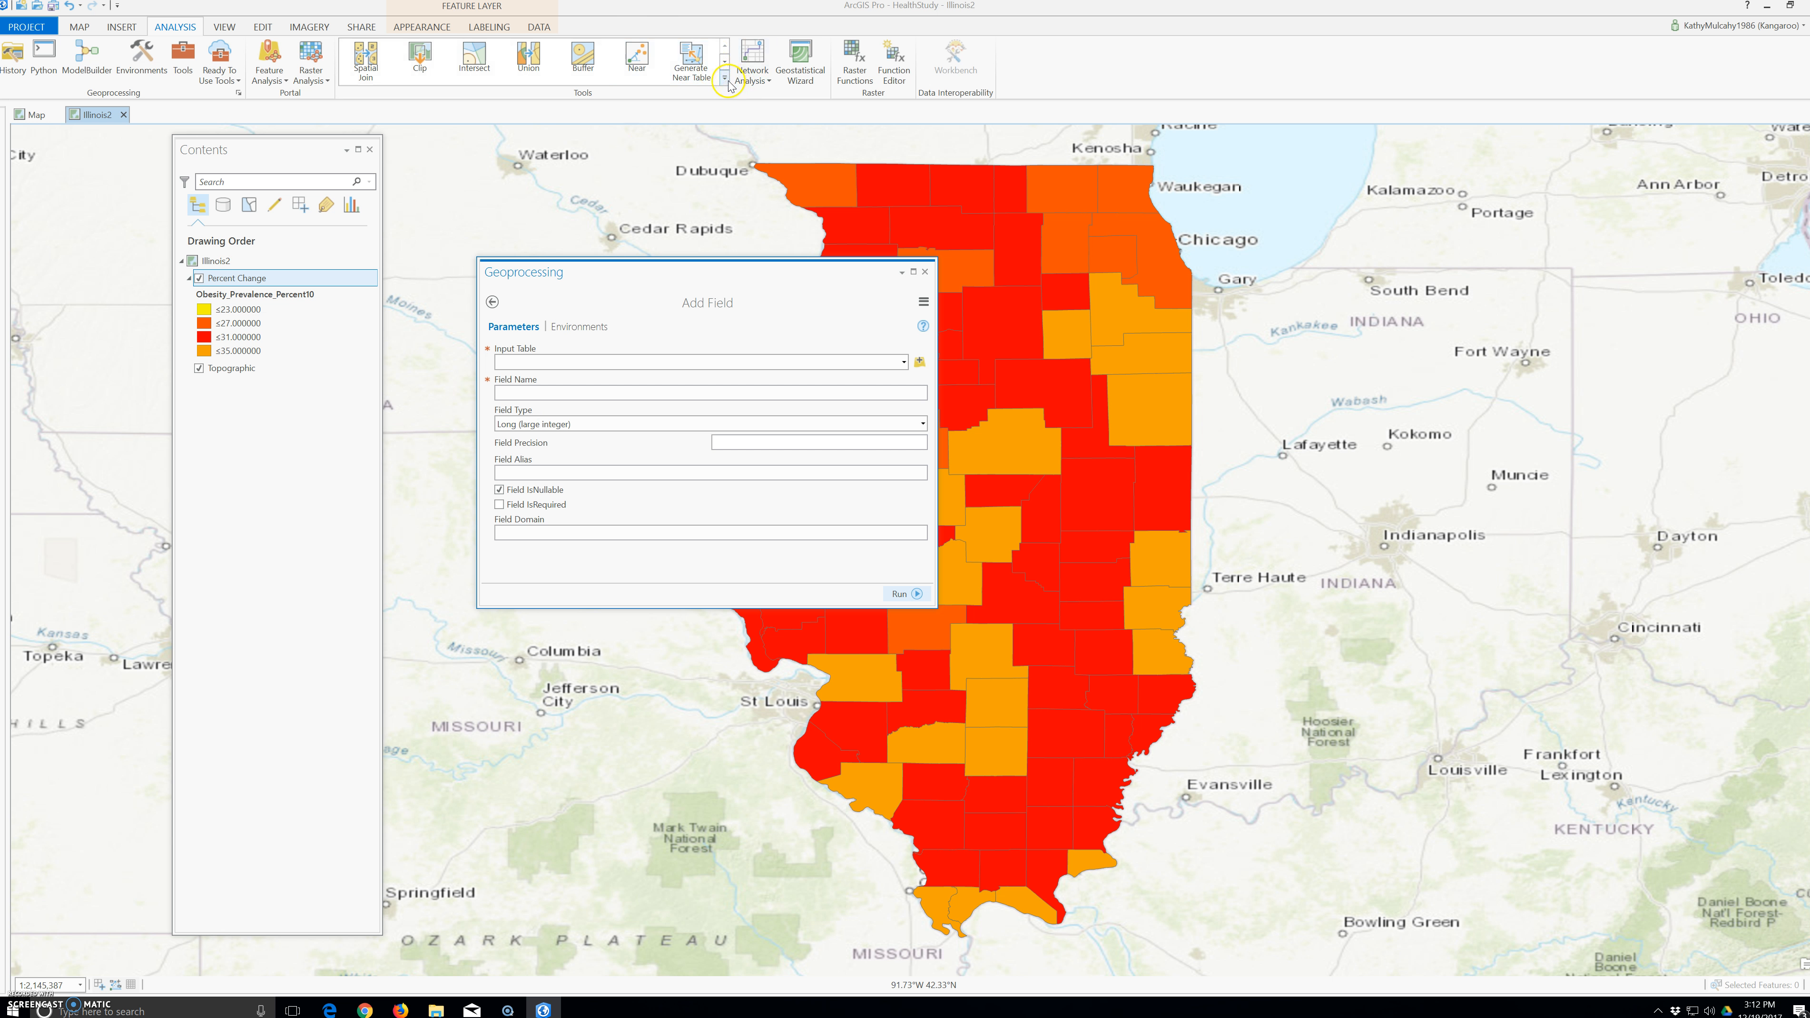
# - Open Add Field from the analysis tools gallery and choose the Percent Change layer as its input table
pyautogui.click(723, 64)
pyautogui.click(723, 65)
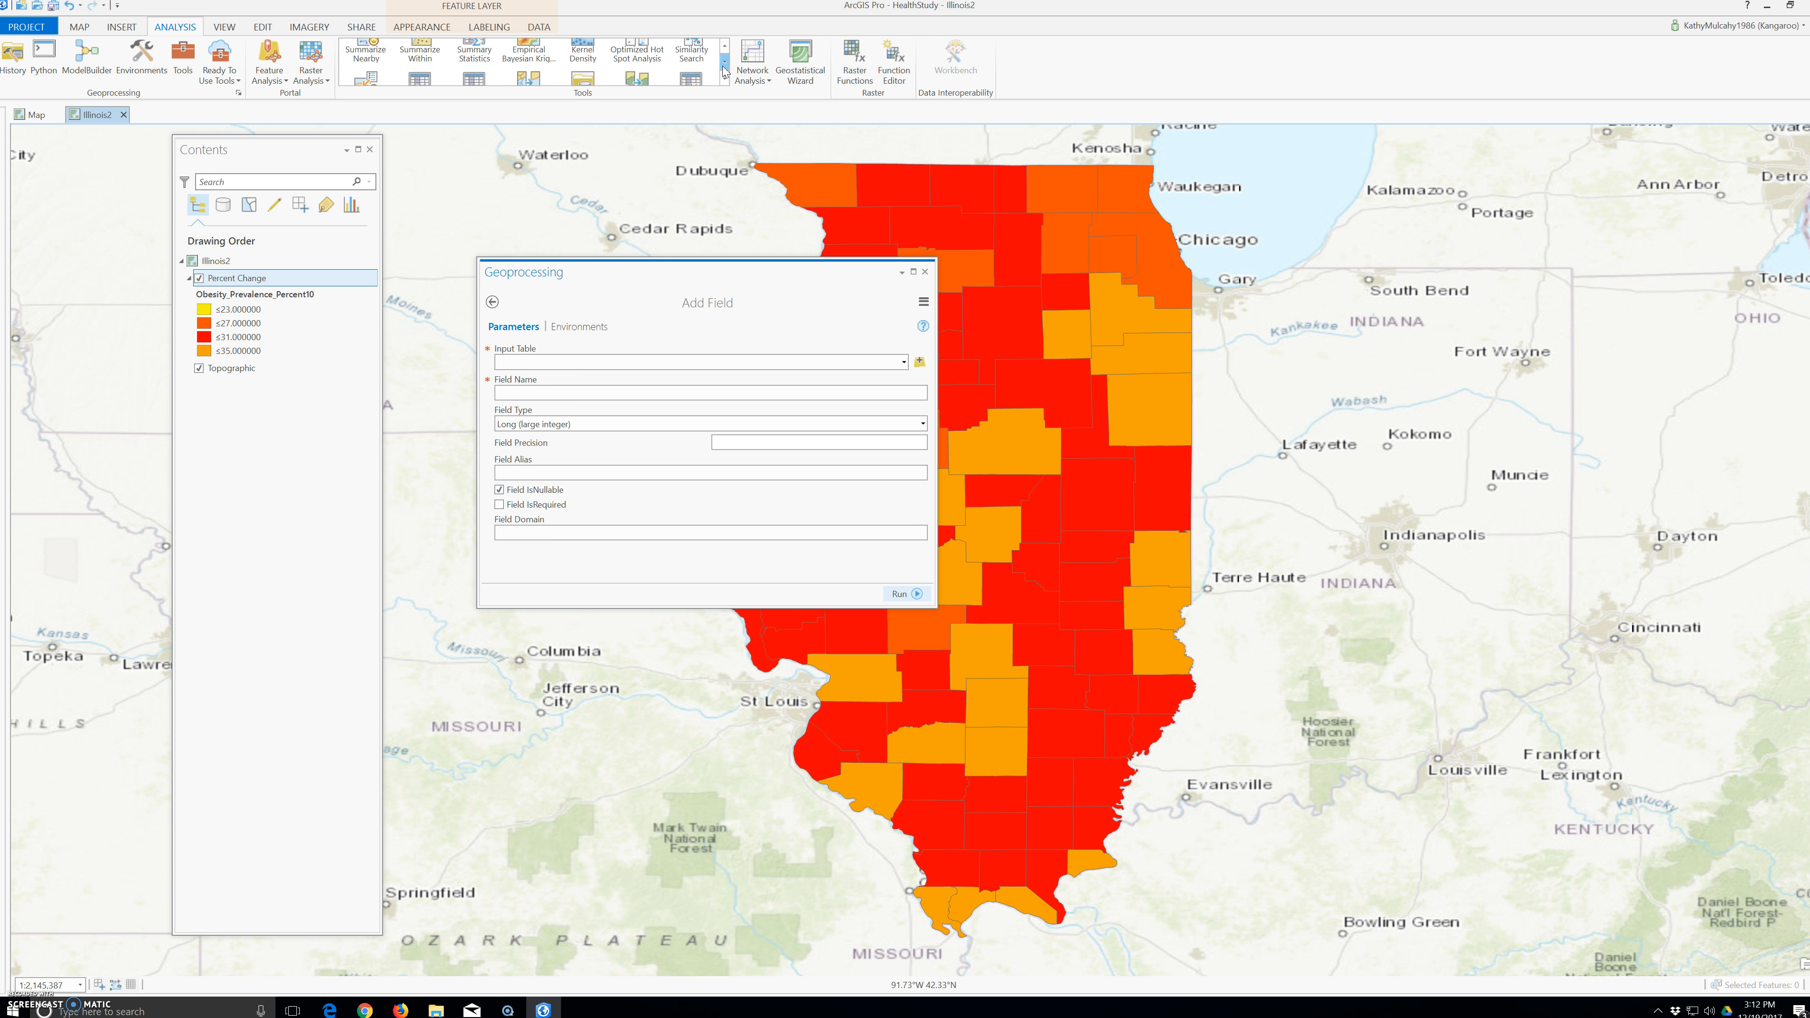
pyautogui.click(416, 70)
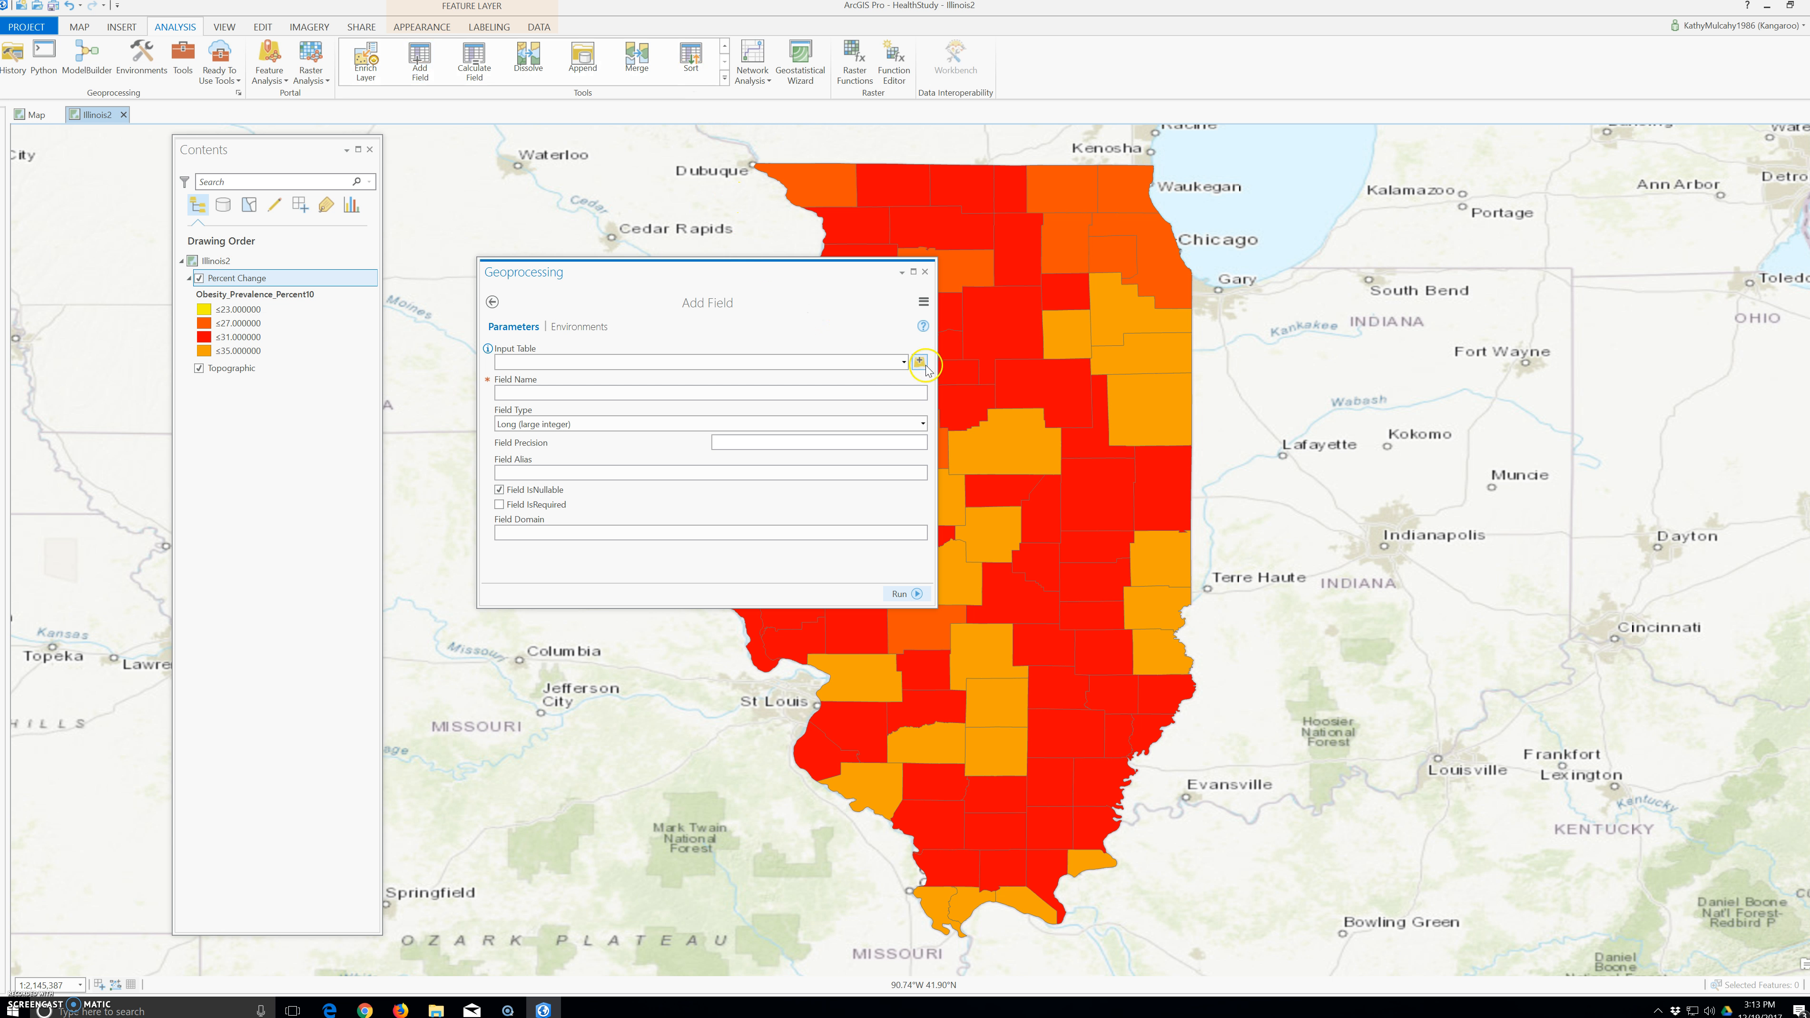
pyautogui.click(903, 361)
pyautogui.click(904, 362)
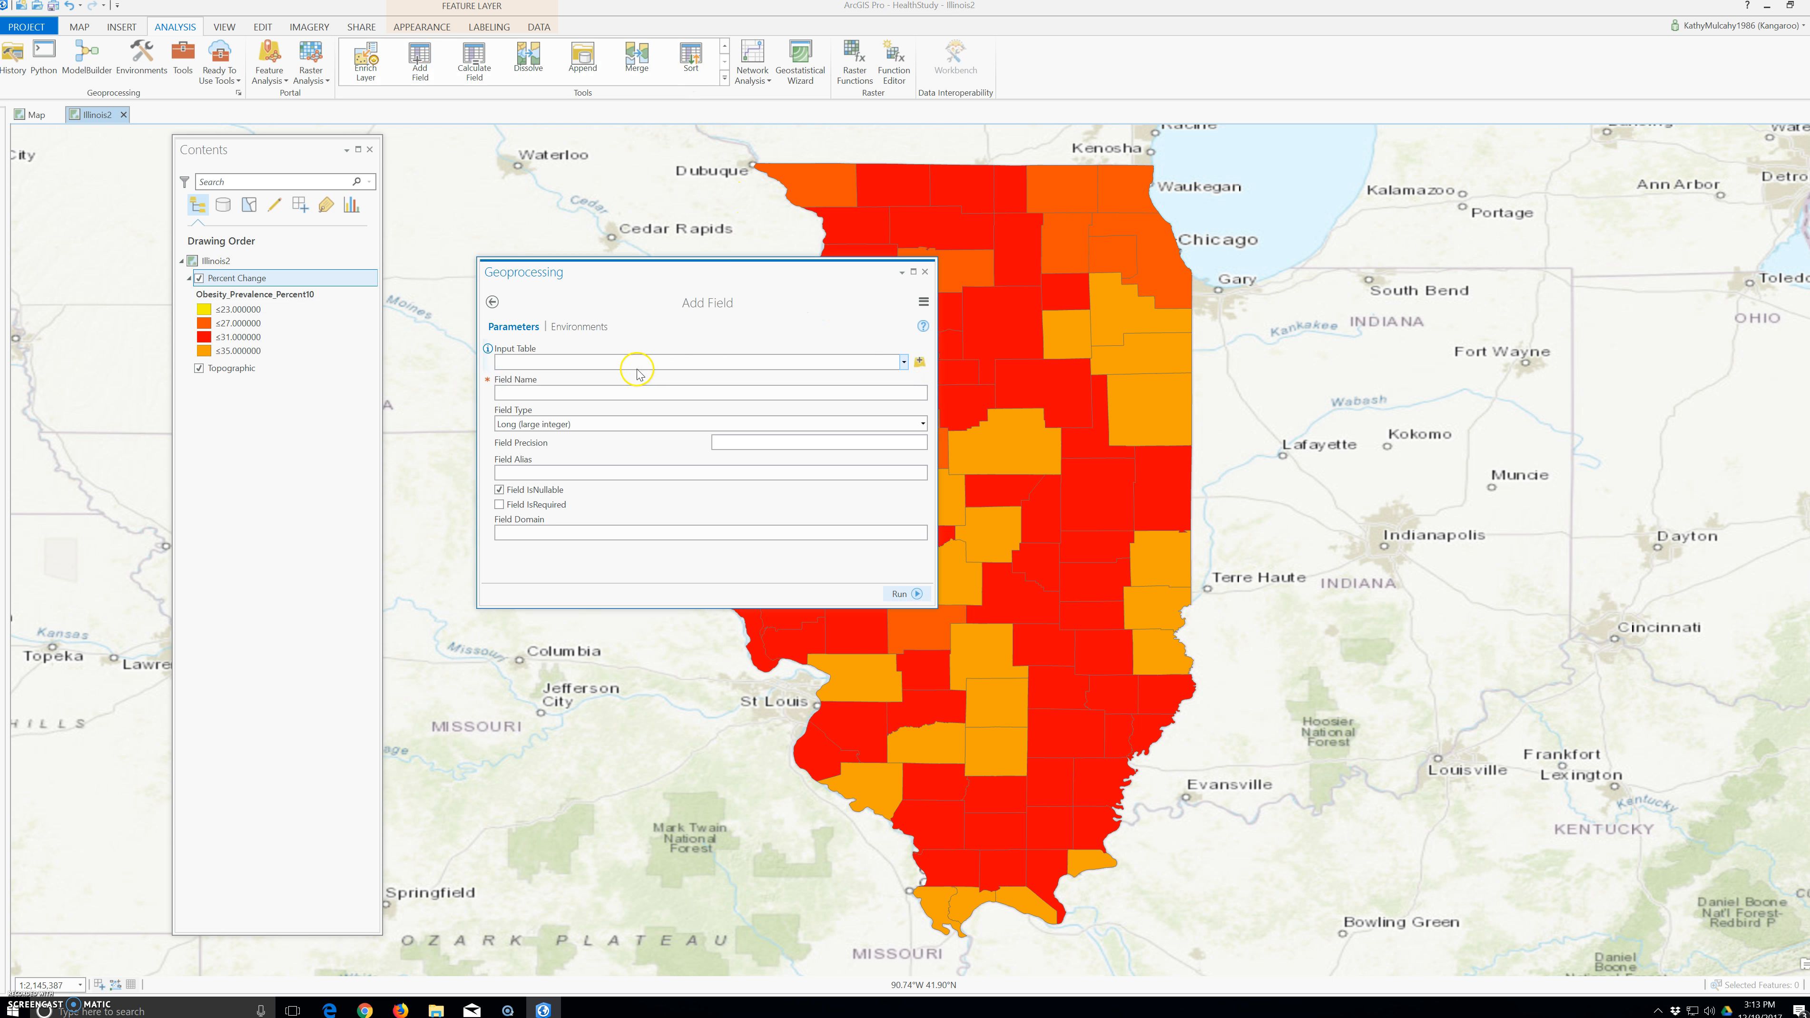
pyautogui.click(903, 362)
pyautogui.click(543, 391)
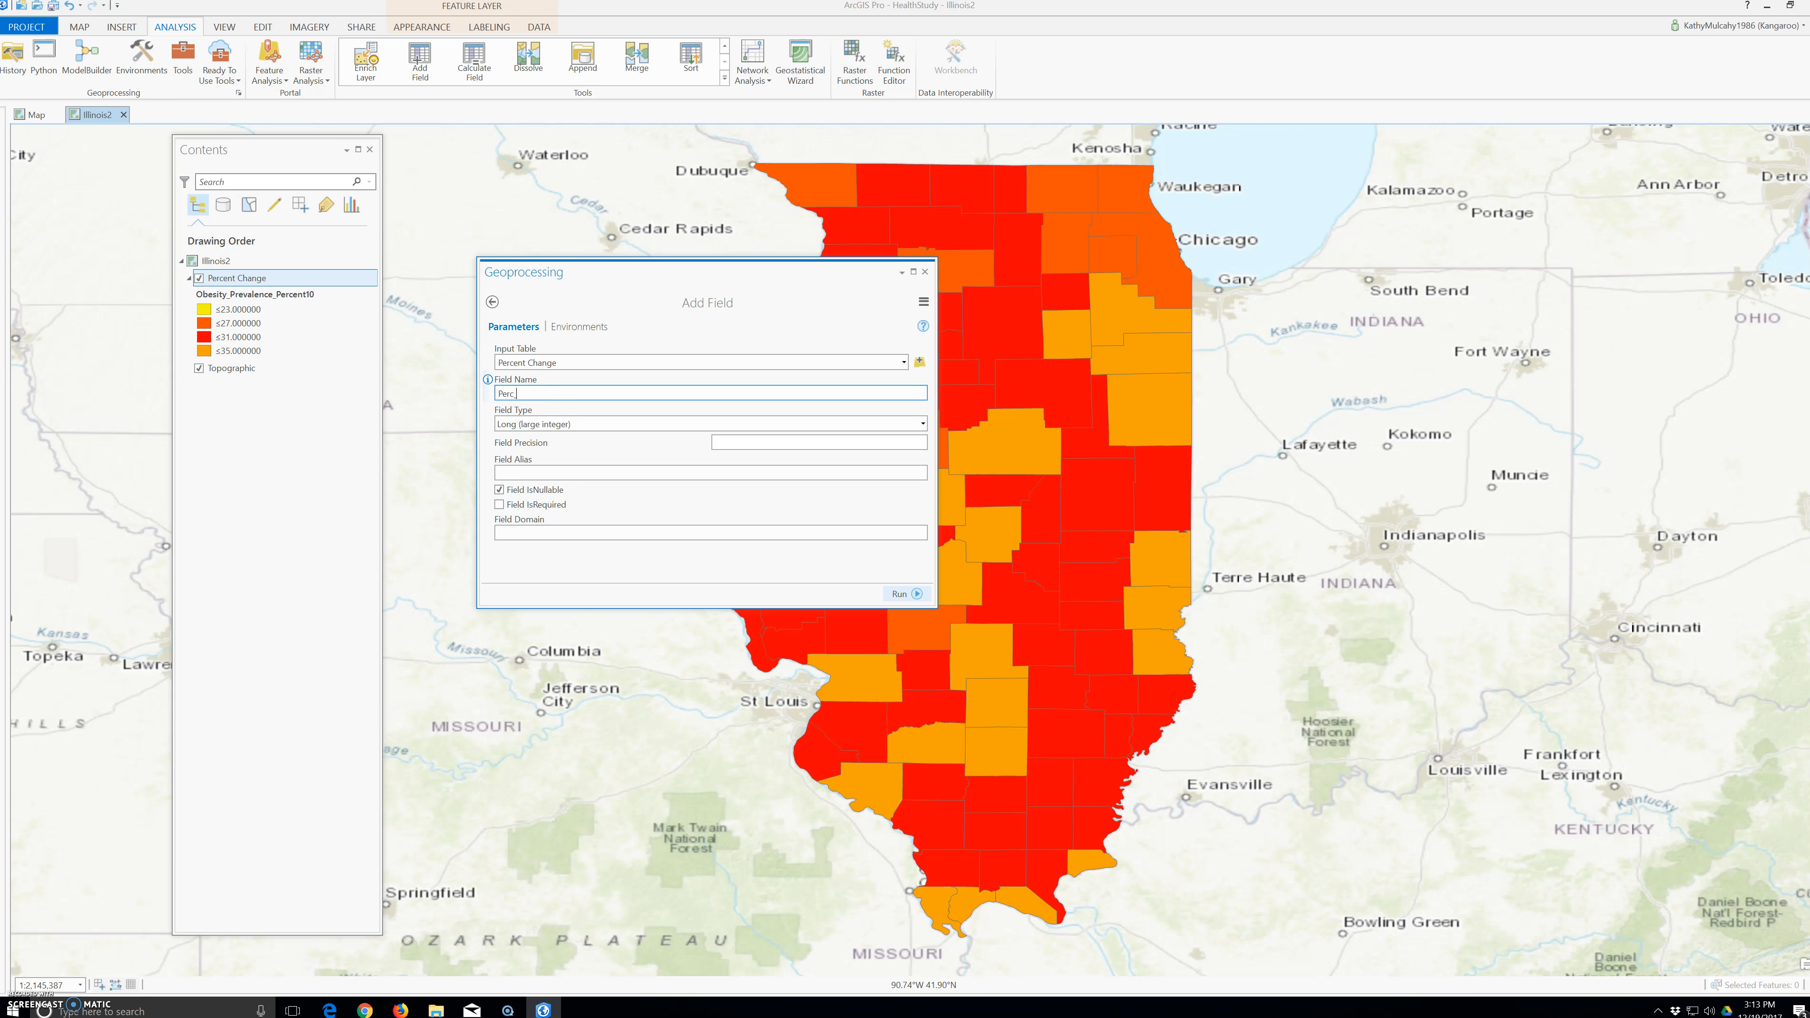
# - Add a required field named Perc_change with the Double (double precision) type to the Percent Change layer
pyautogui.write('Perc_change')
pyautogui.click(597, 428)
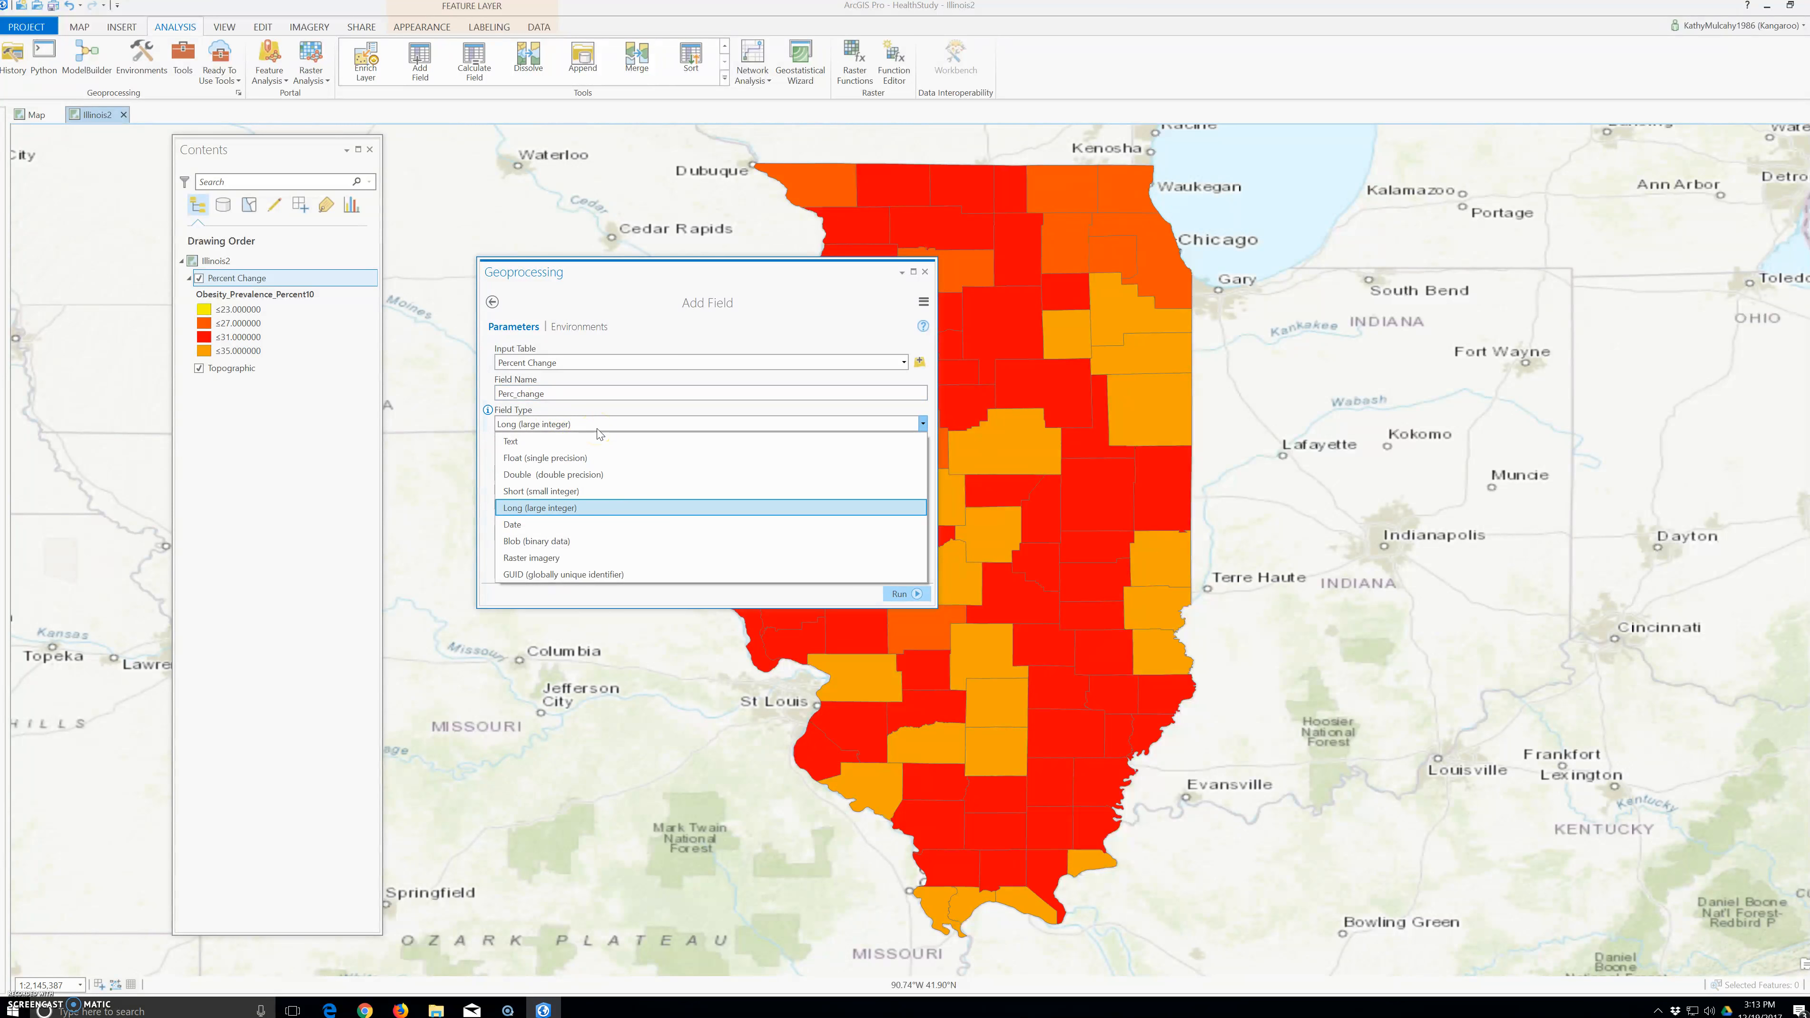
pyautogui.click(588, 476)
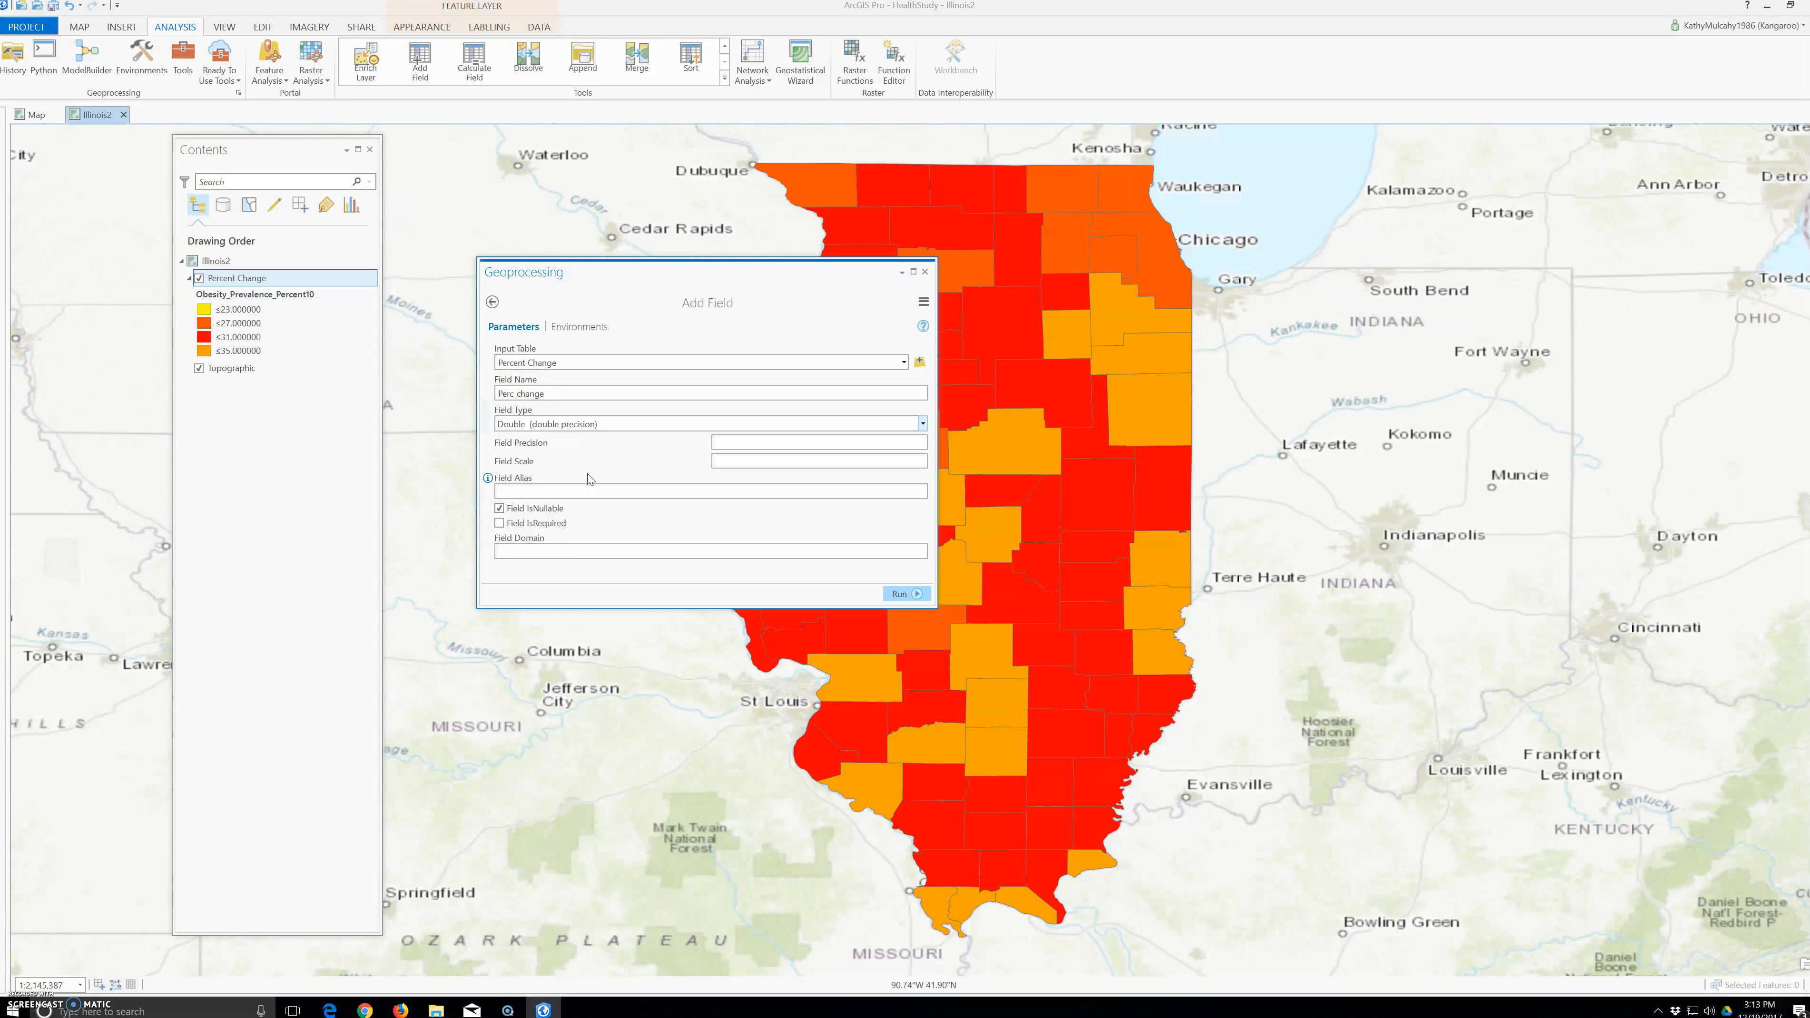
pyautogui.click(512, 543)
pyautogui.click(500, 521)
pyautogui.click(900, 595)
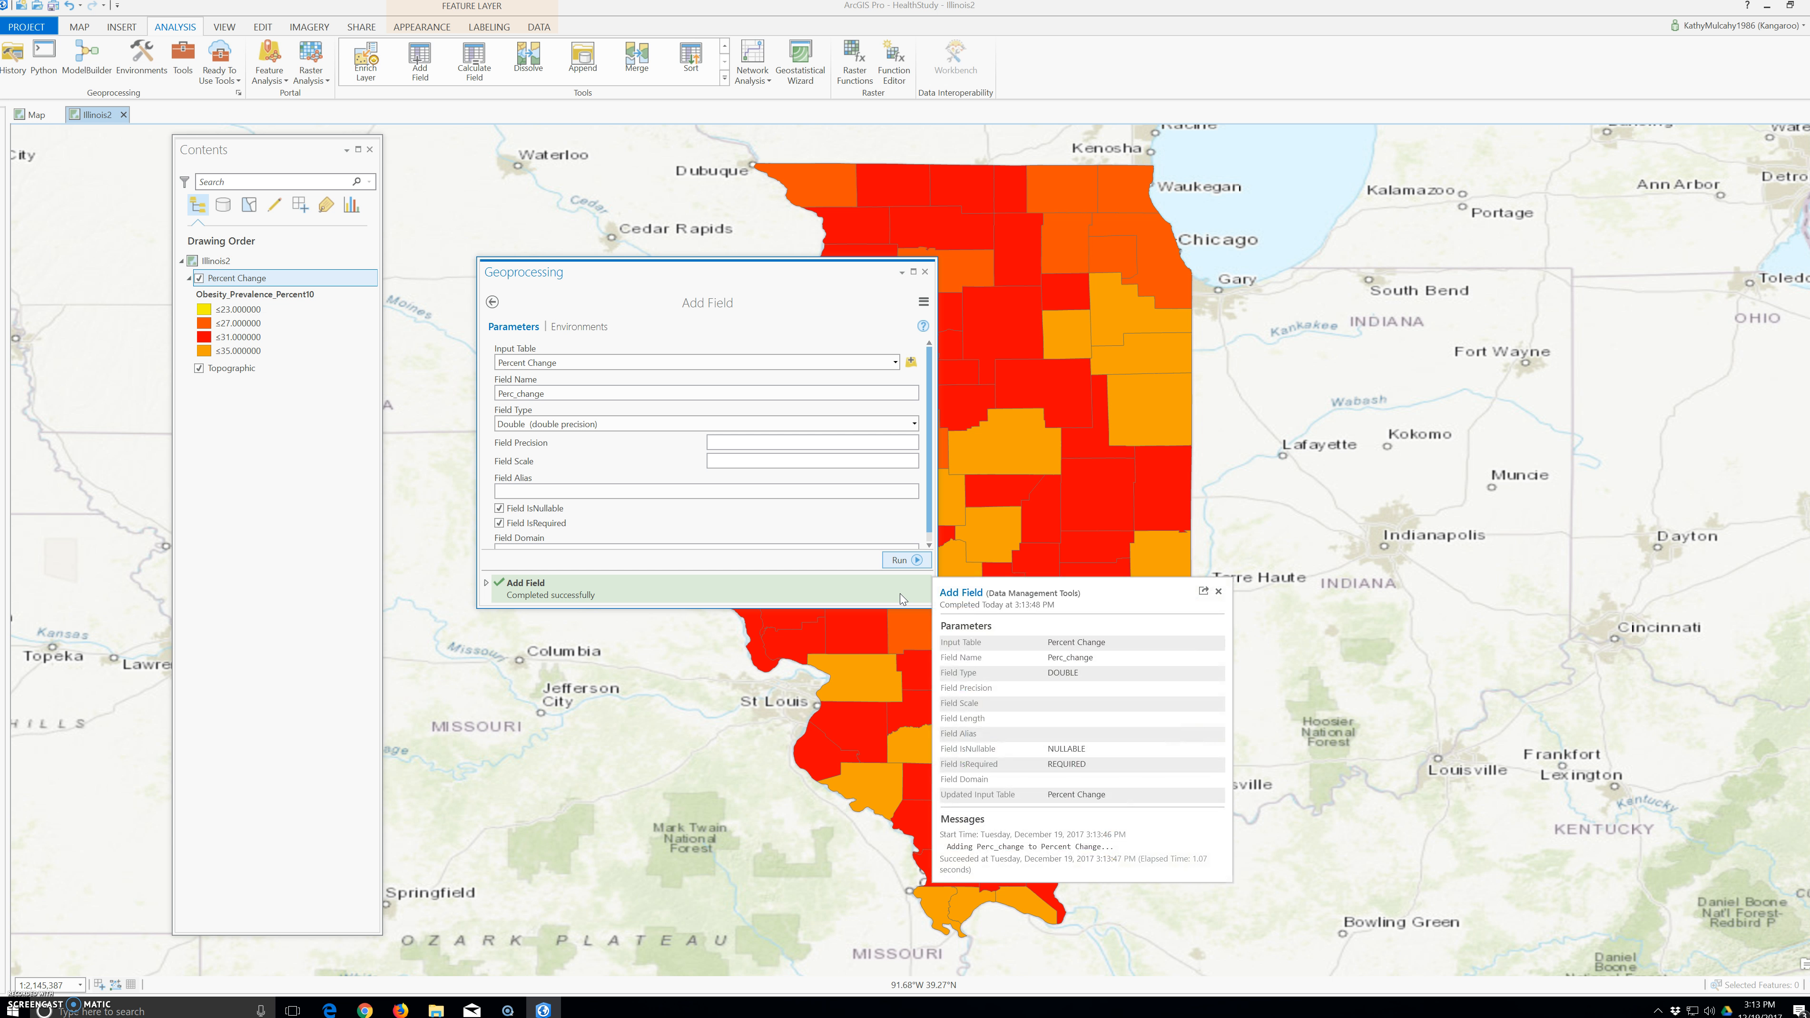
# - Open the Percent Change layer's attribute table and bring its Perc_change column into view
pyautogui.rightClick(233, 277)
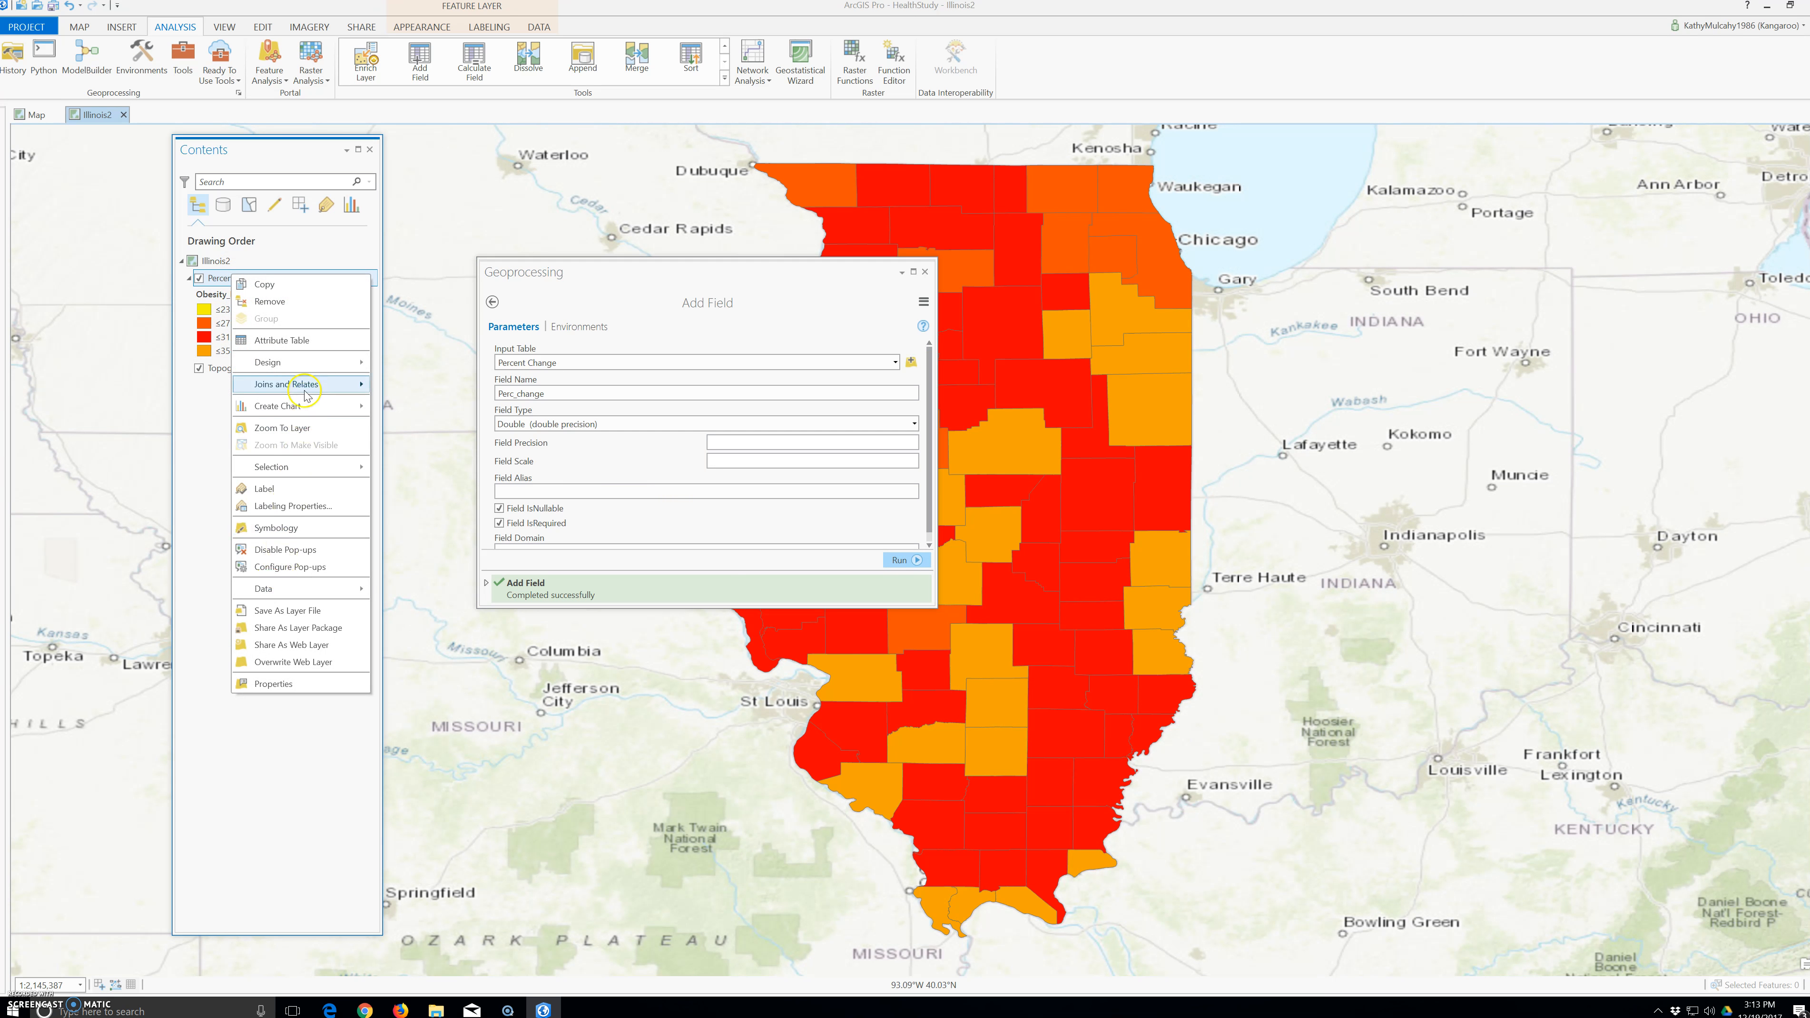
pyautogui.click(292, 340)
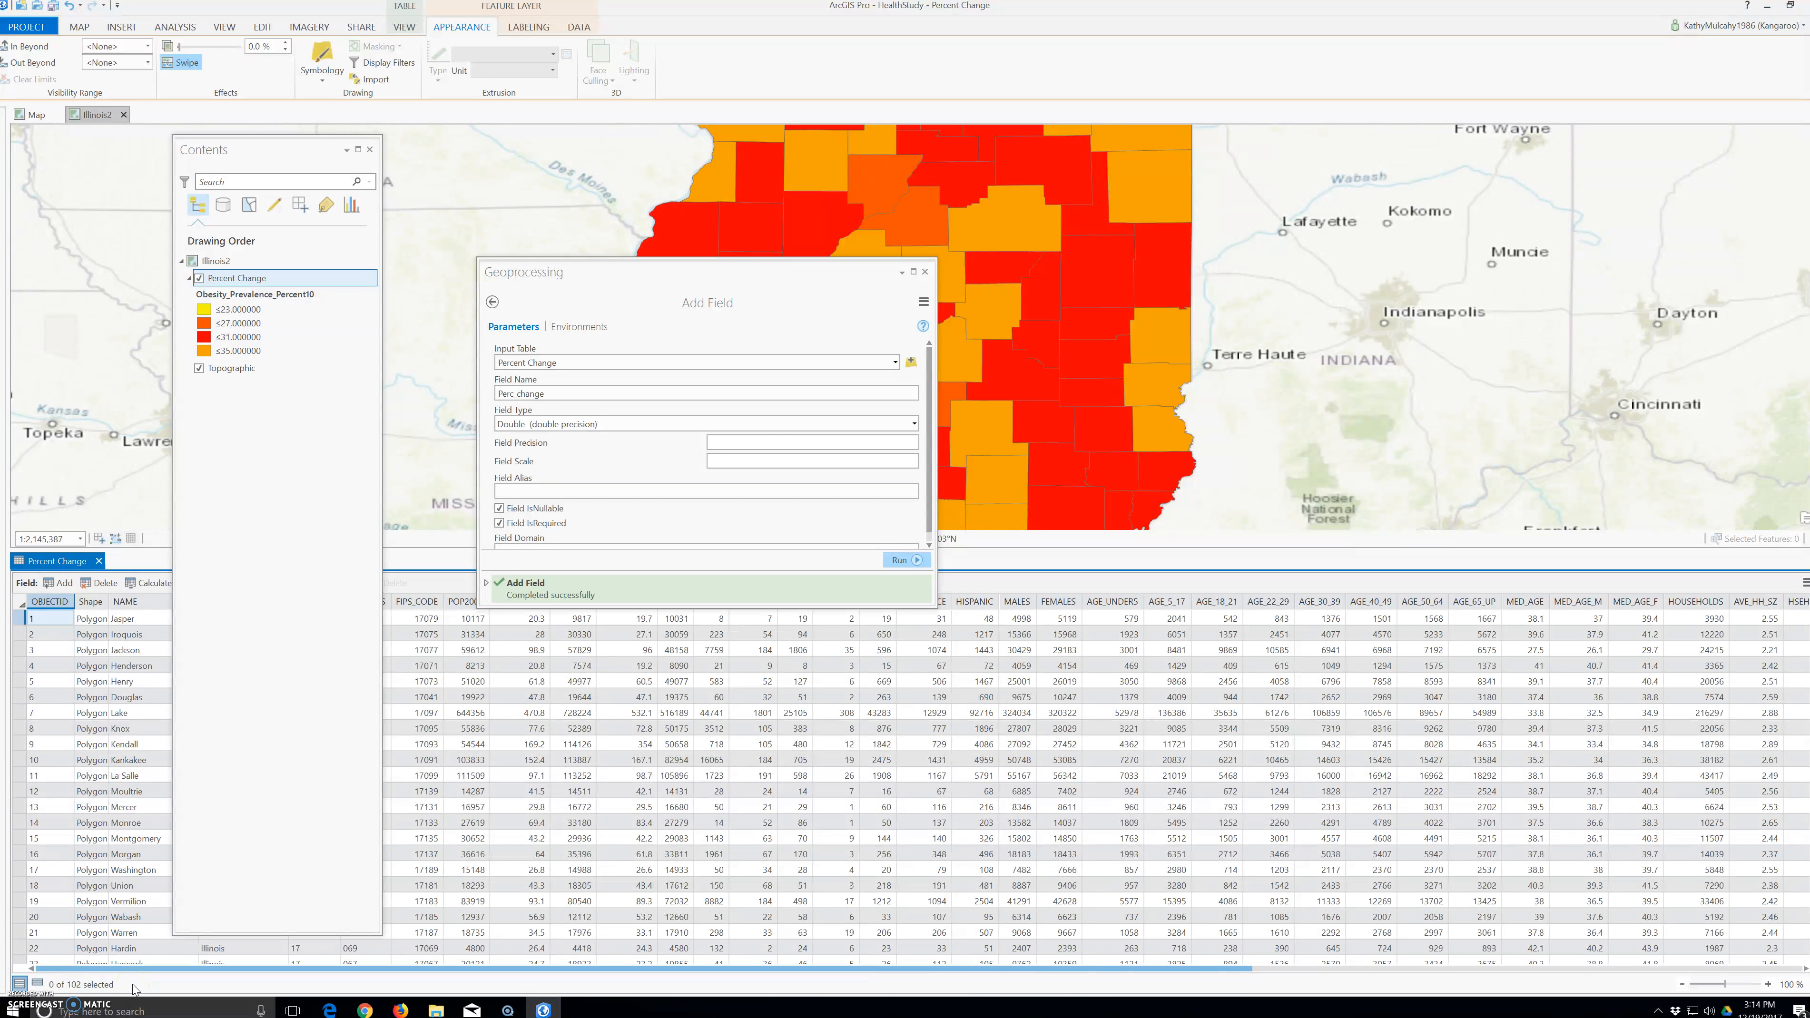
pyautogui.moveTo(796, 973); pyautogui.dragTo(1074, 973)
pyautogui.moveTo(1730, 983); pyautogui.dragTo(1809, 983)
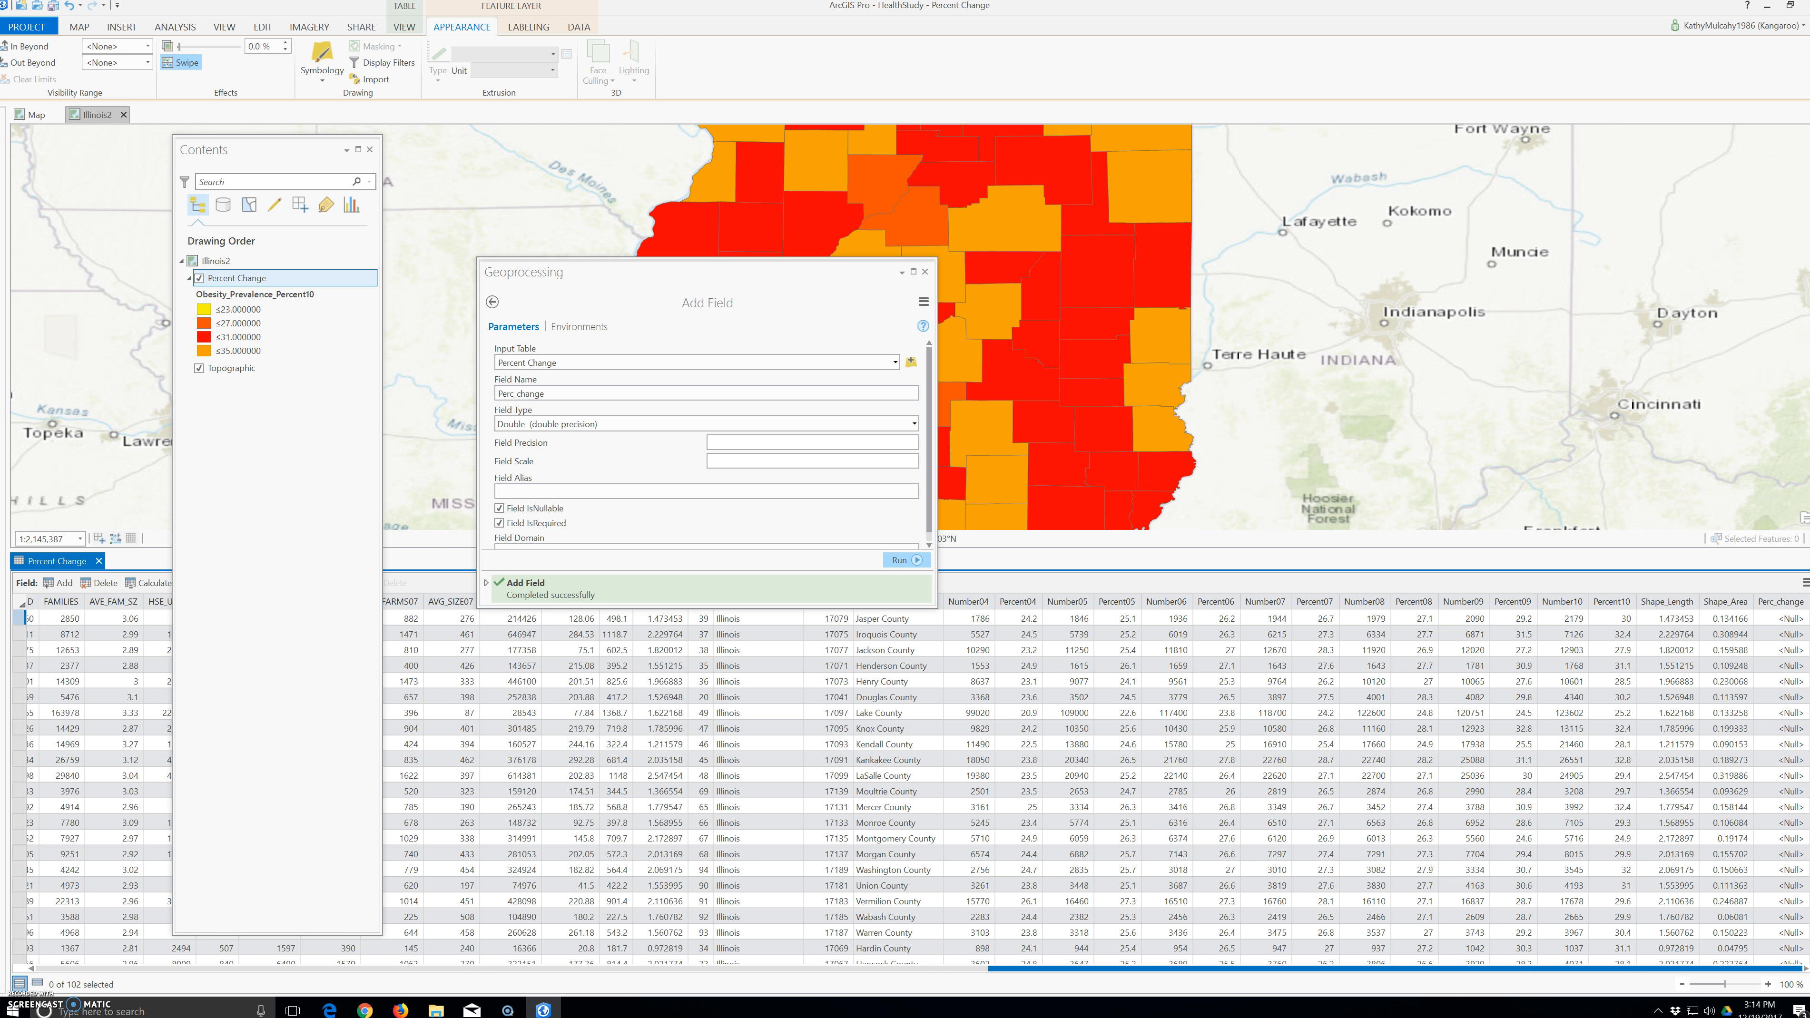